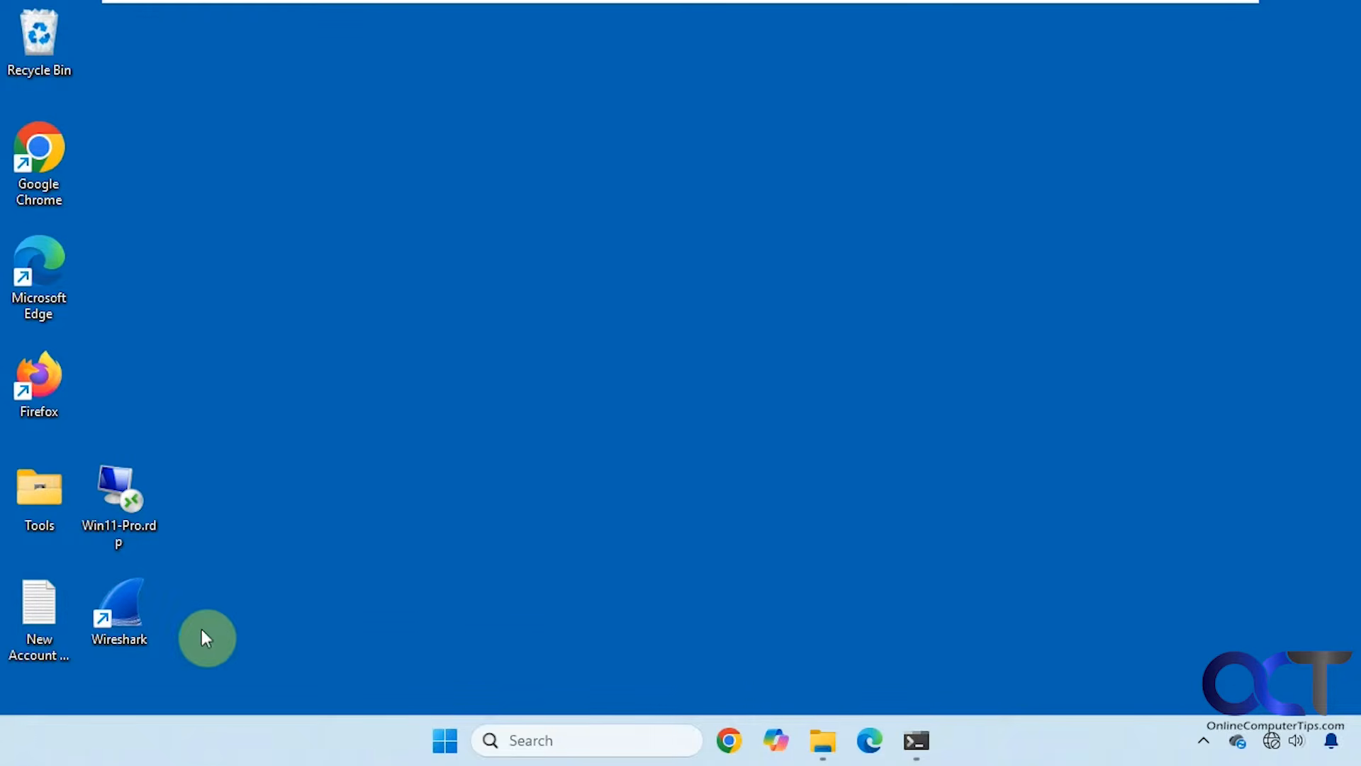
Launch Wireshark from the desktop and begin a live capture on Ethernet0.
{"action": "double_click", "coordinate": [133, 625]}
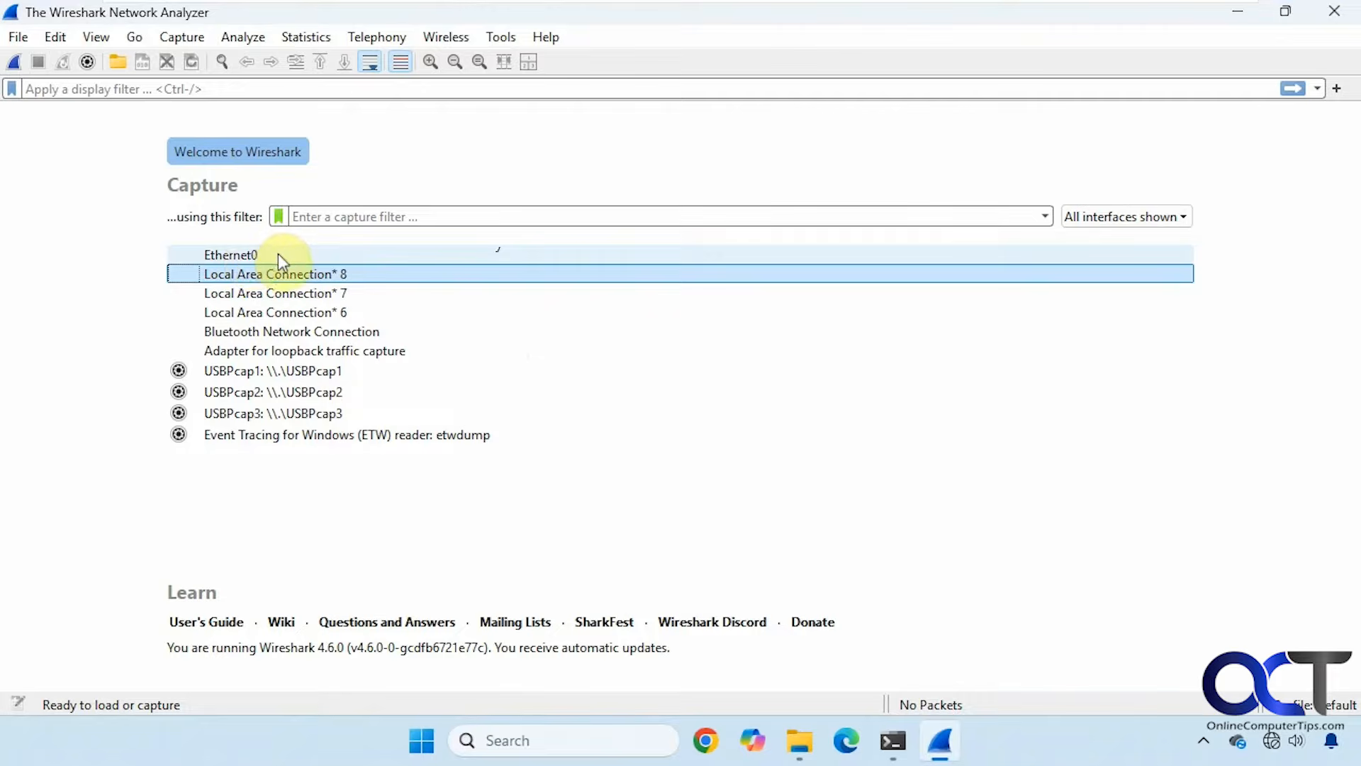
{"action": "left_click", "coordinate": [249, 253]}
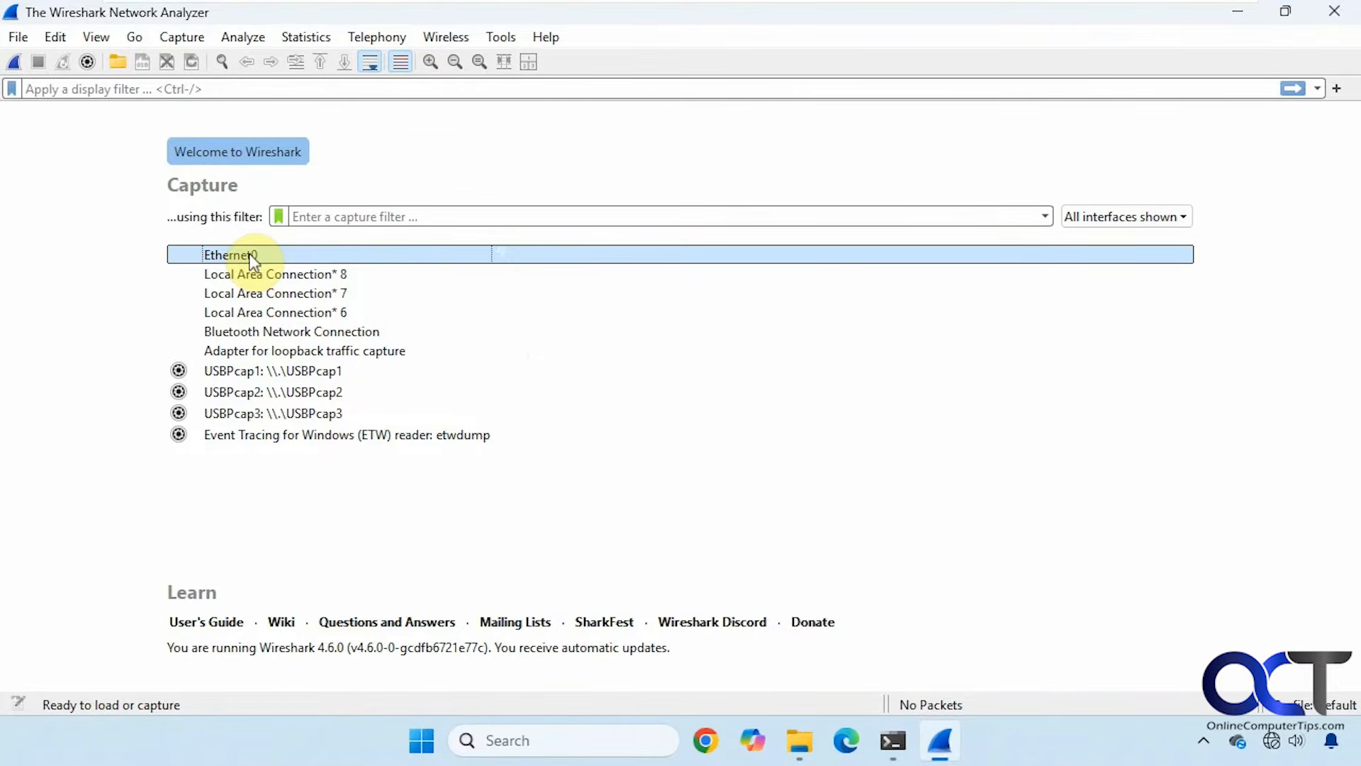
{"action": "double_click", "coordinate": [249, 253]}
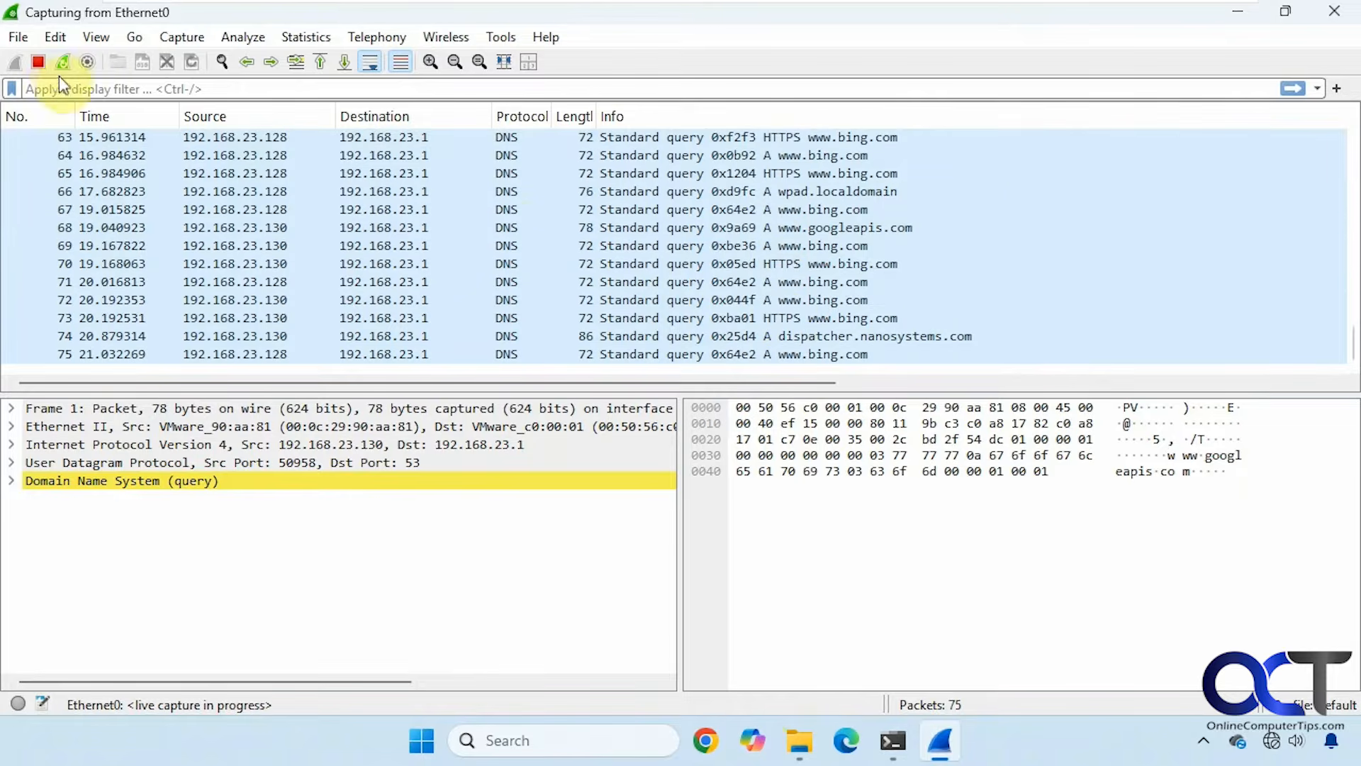
Stop the capture, inspect a DNS query packet, and enter 'ping win11-pro' in Command Prompt.
{"action": "left_click", "coordinate": [37, 61]}
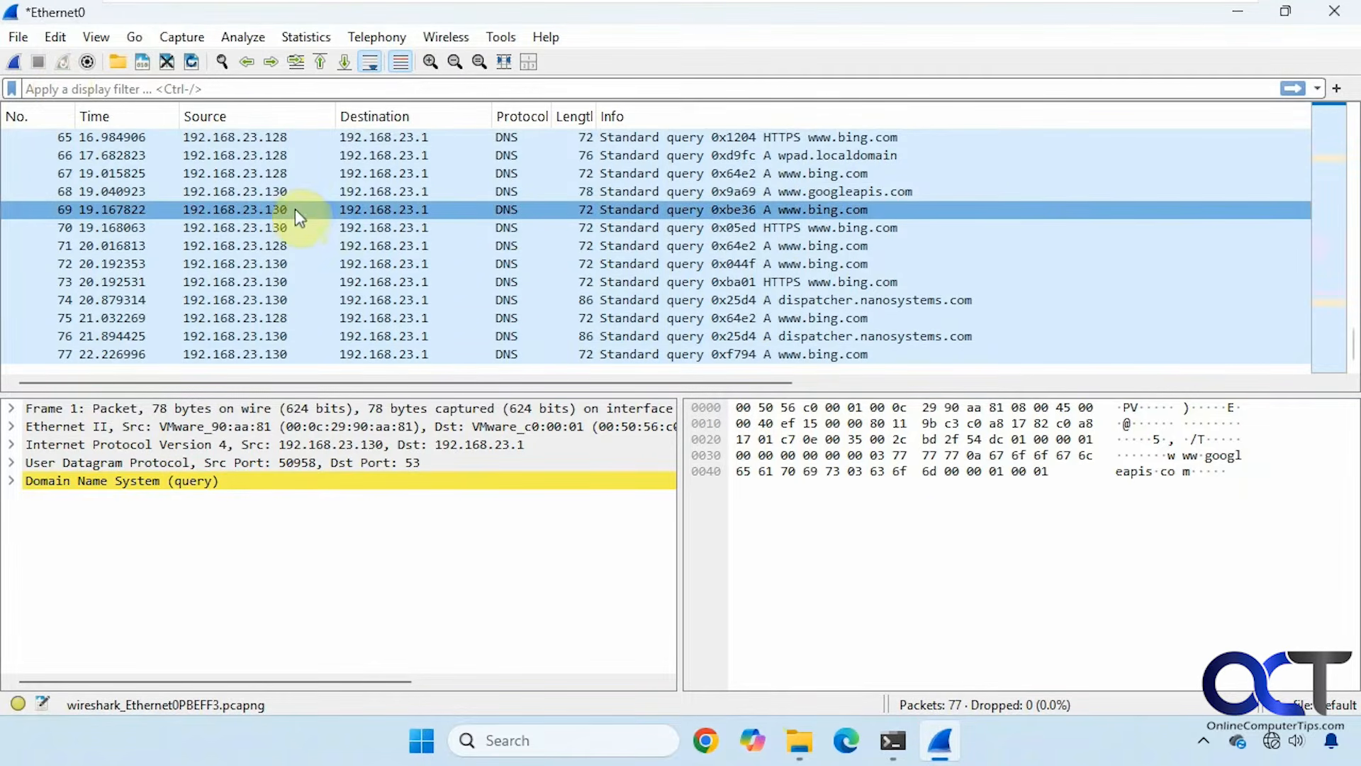
{"action": "left_click", "coordinate": [404, 195]}
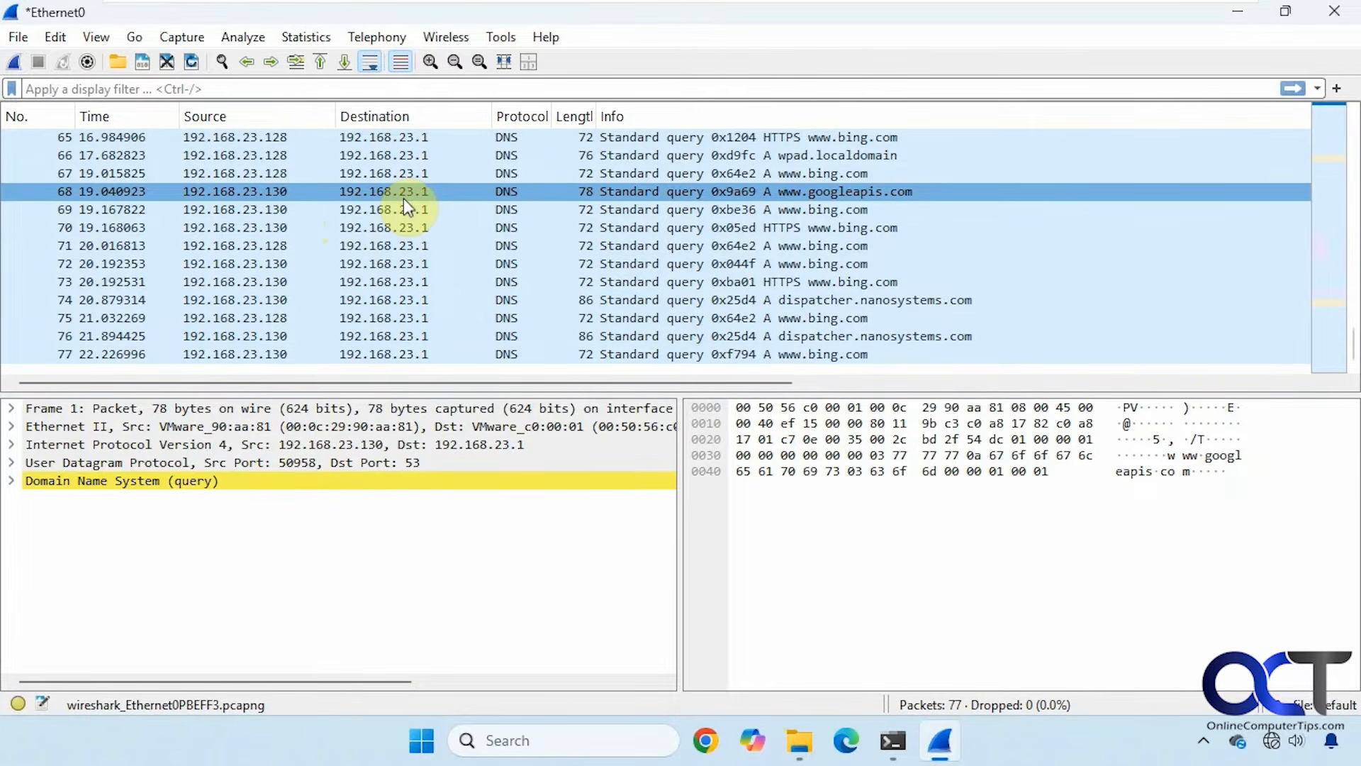
{"action": "left_click", "coordinate": [893, 740]}
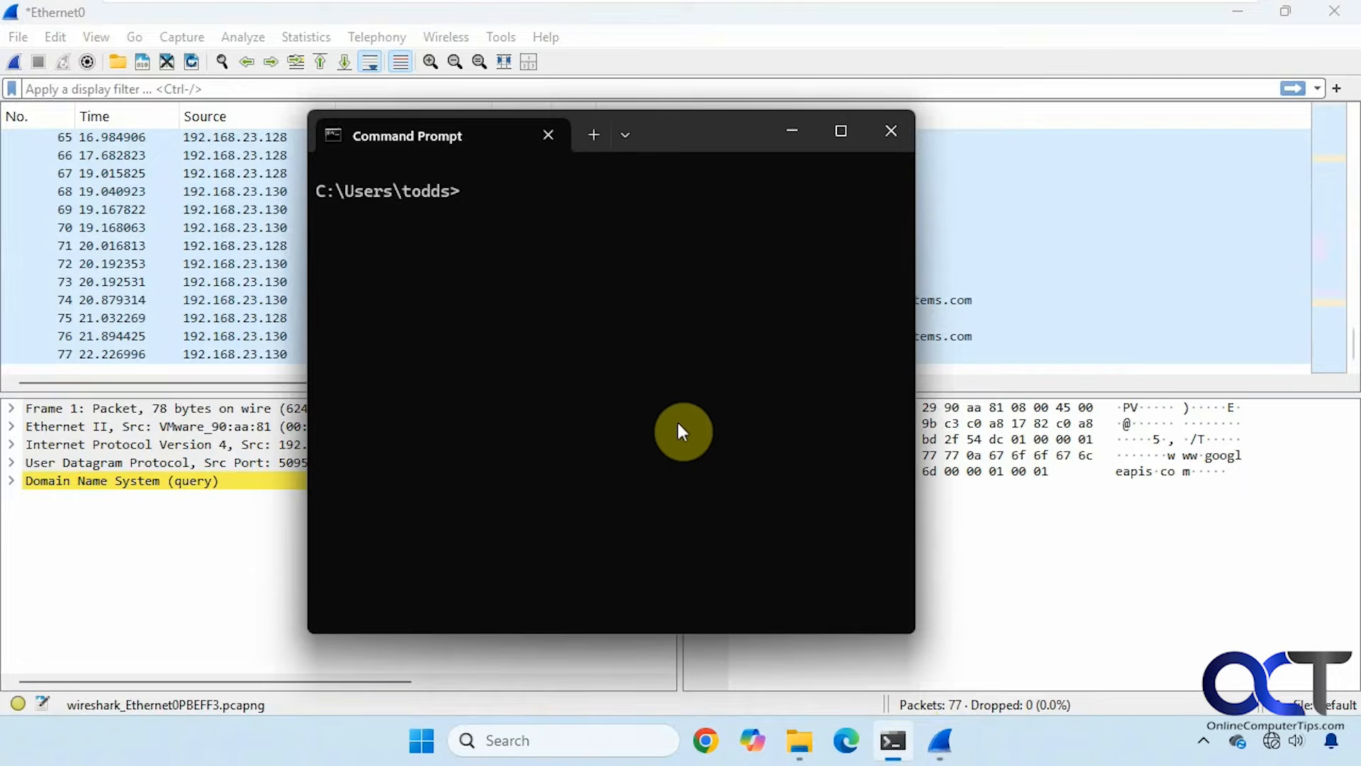
{"action": "type", "text": "ping"}
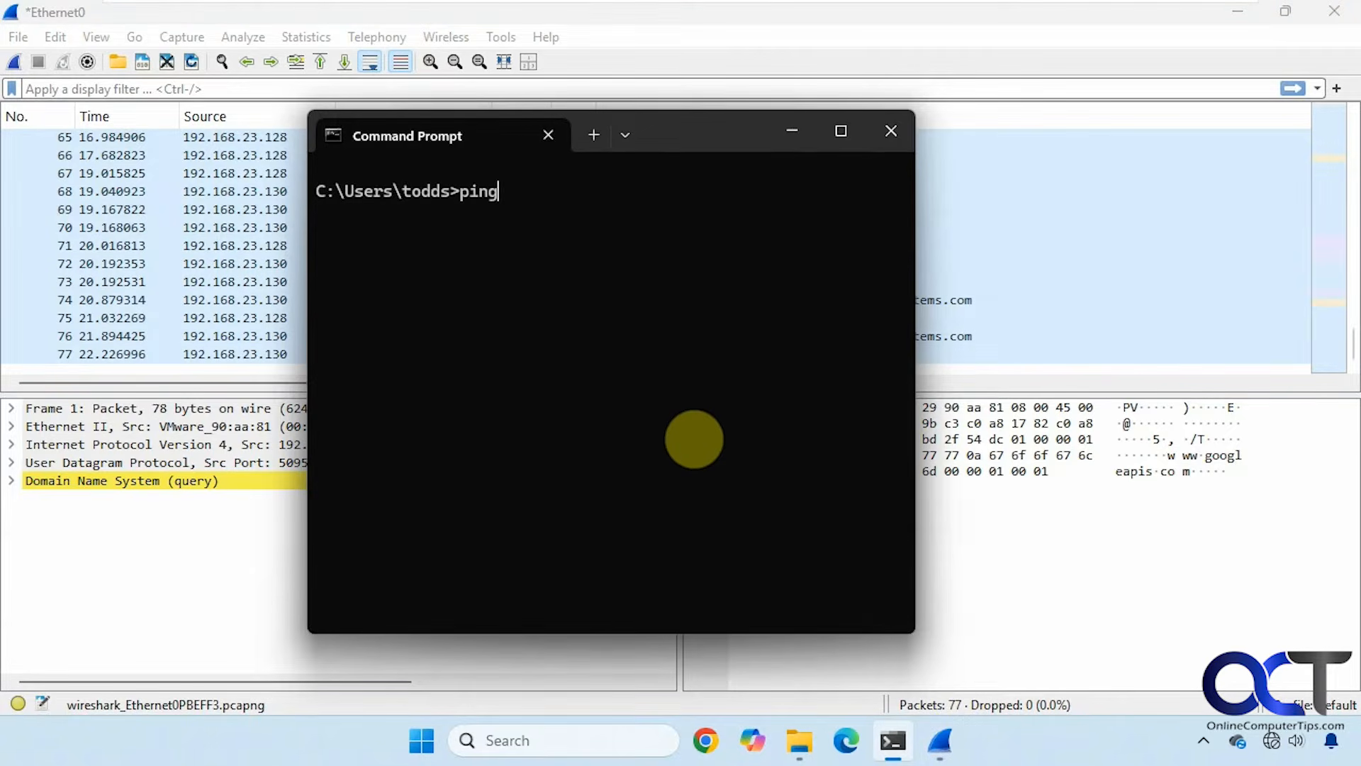
{"action": "type", "text": " win11-pro"}
Start a fresh capture without saving, run the ping to win11-pro, and return to Wireshark.
{"action": "left_click", "coordinate": [14, 63]}
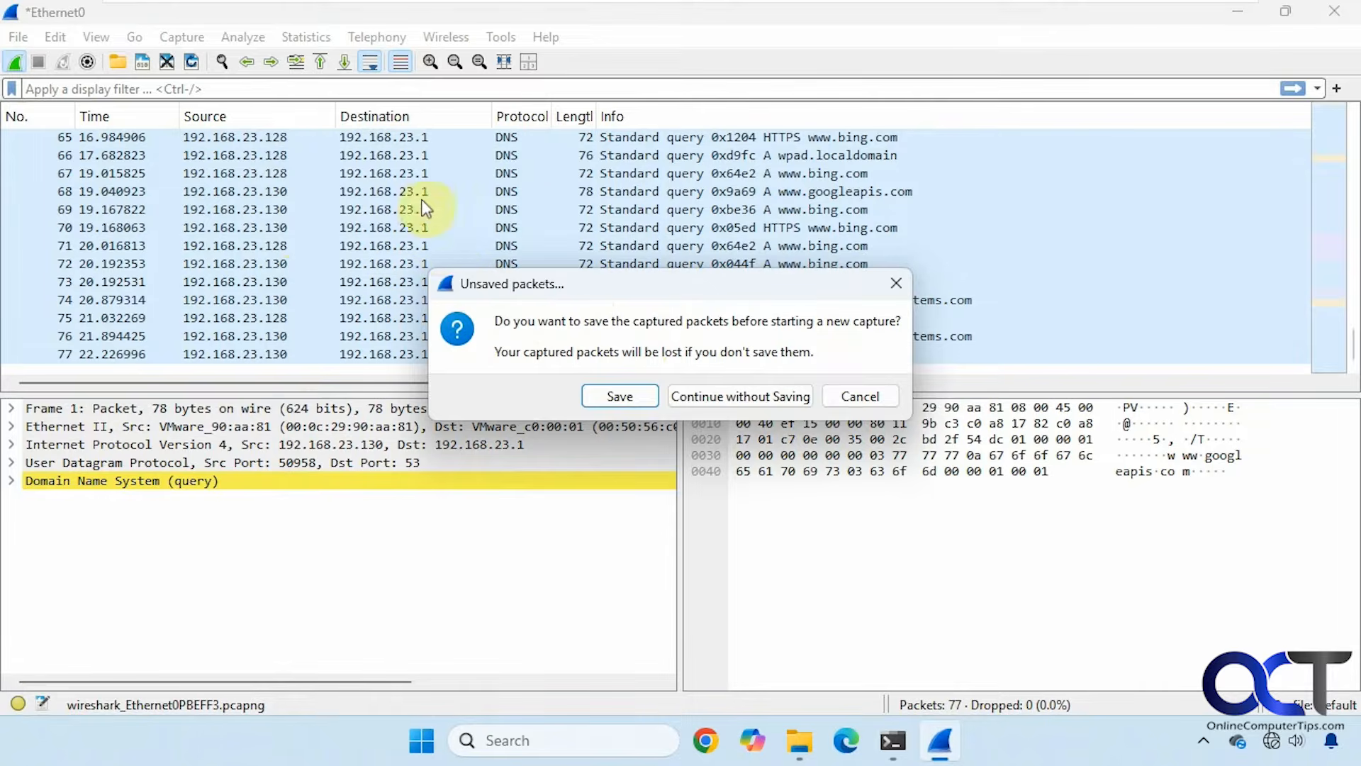
{"action": "left_click", "coordinate": [734, 399]}
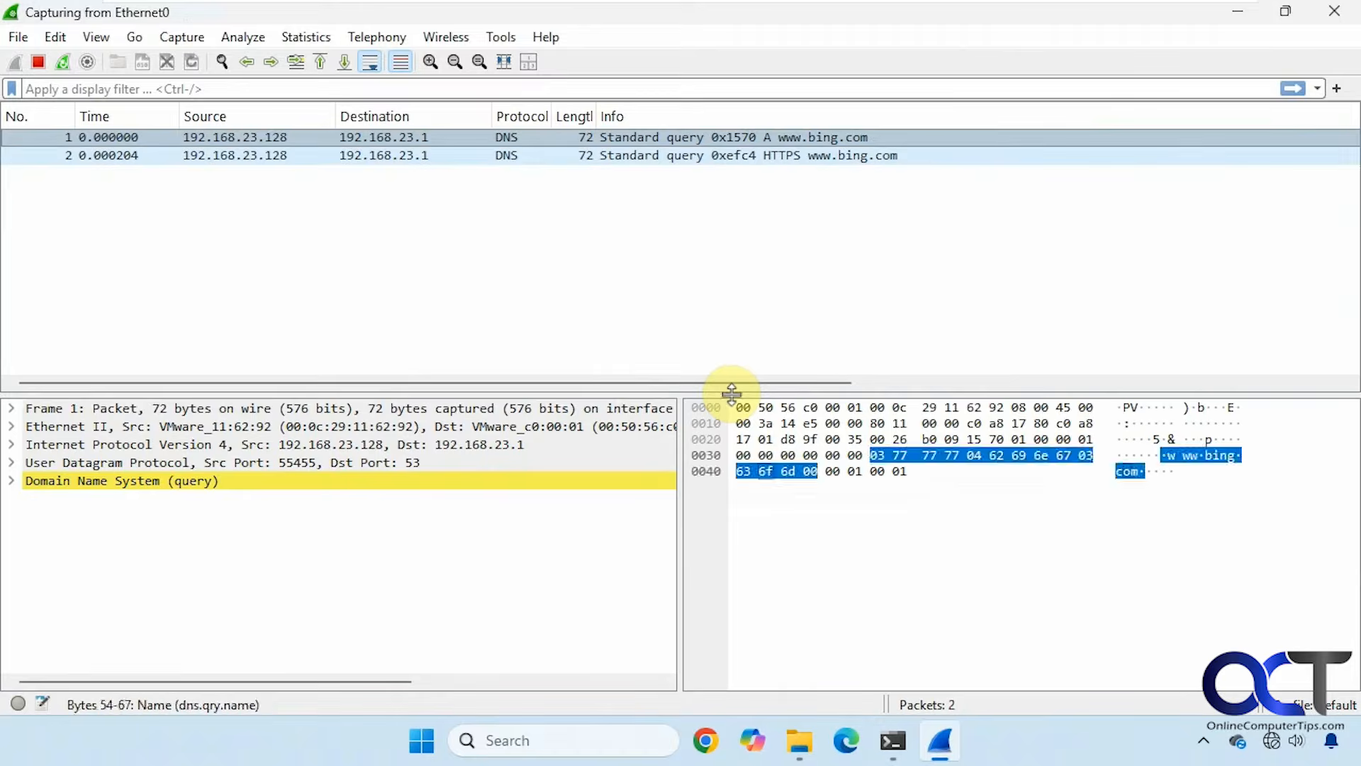
{"action": "left_click", "coordinate": [893, 740]}
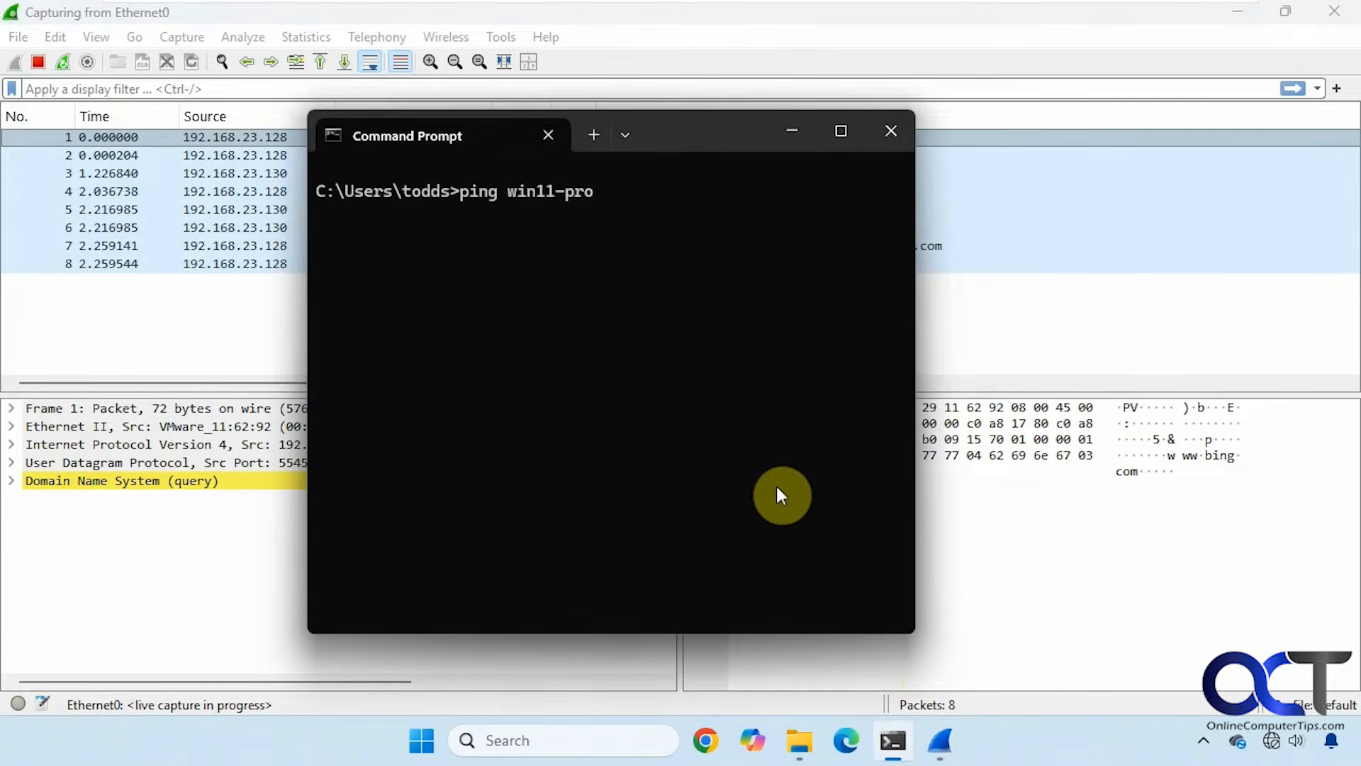
{"action": "key", "text": "Return"}
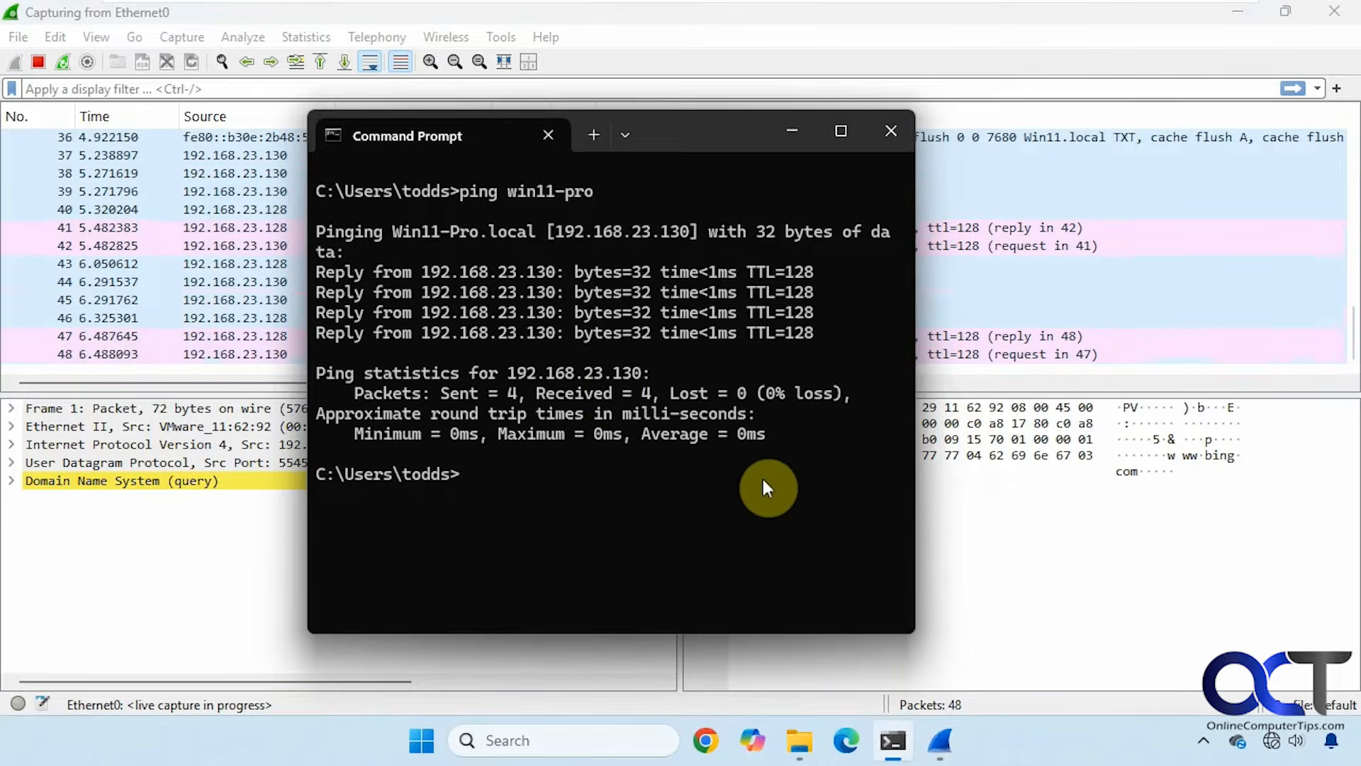
{"action": "left_click", "coordinate": [37, 61]}
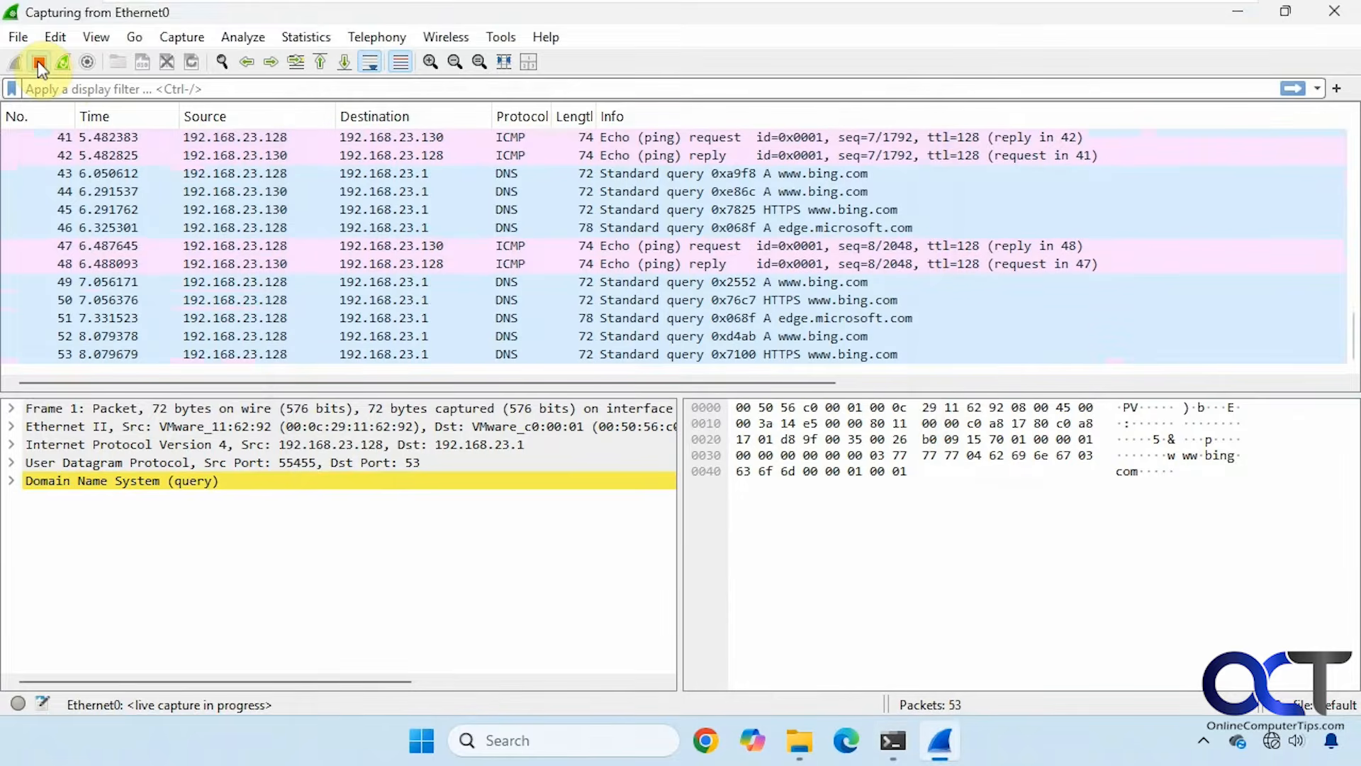
Stop the capture and inspect echo reply packet 48 and echo request packet 47.
{"action": "left_click", "coordinate": [37, 61]}
{"action": "left_click", "coordinate": [306, 268]}
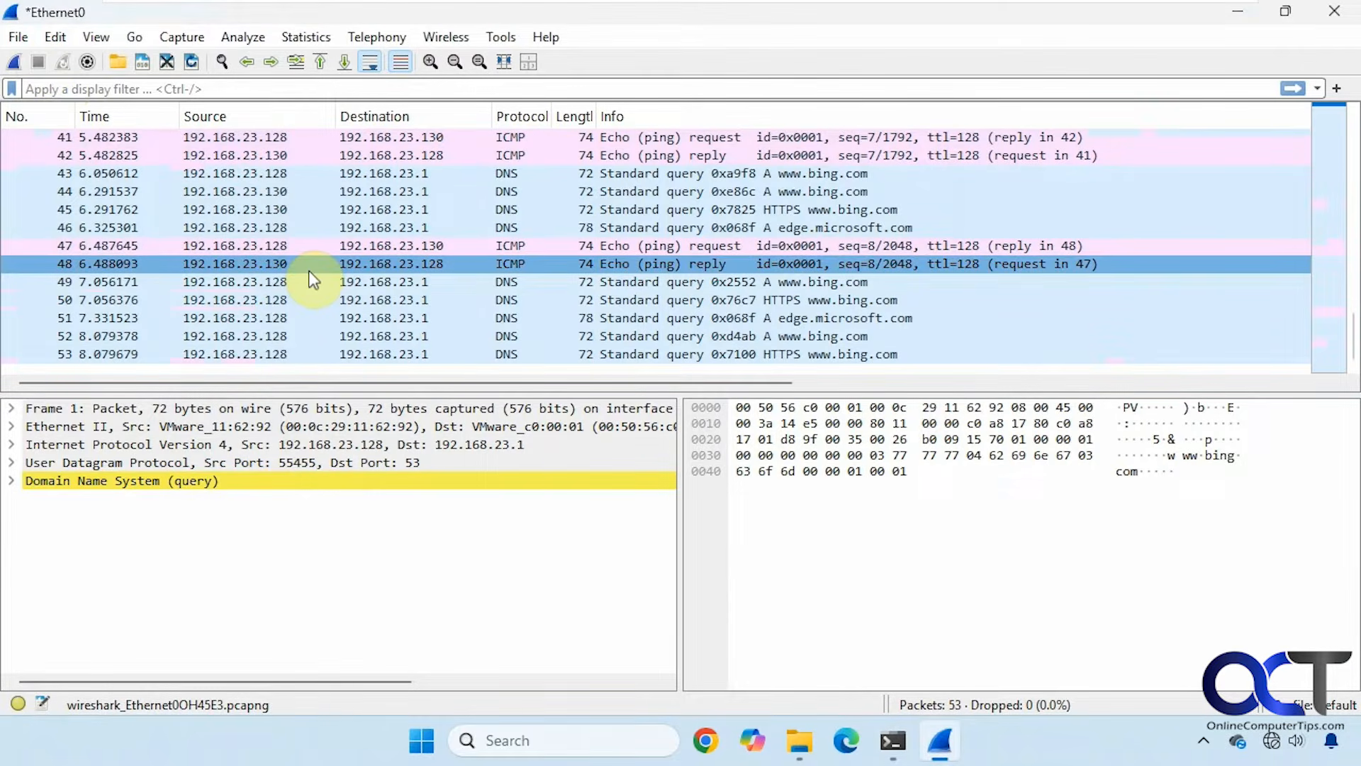
{"action": "left_click", "coordinate": [529, 249]}
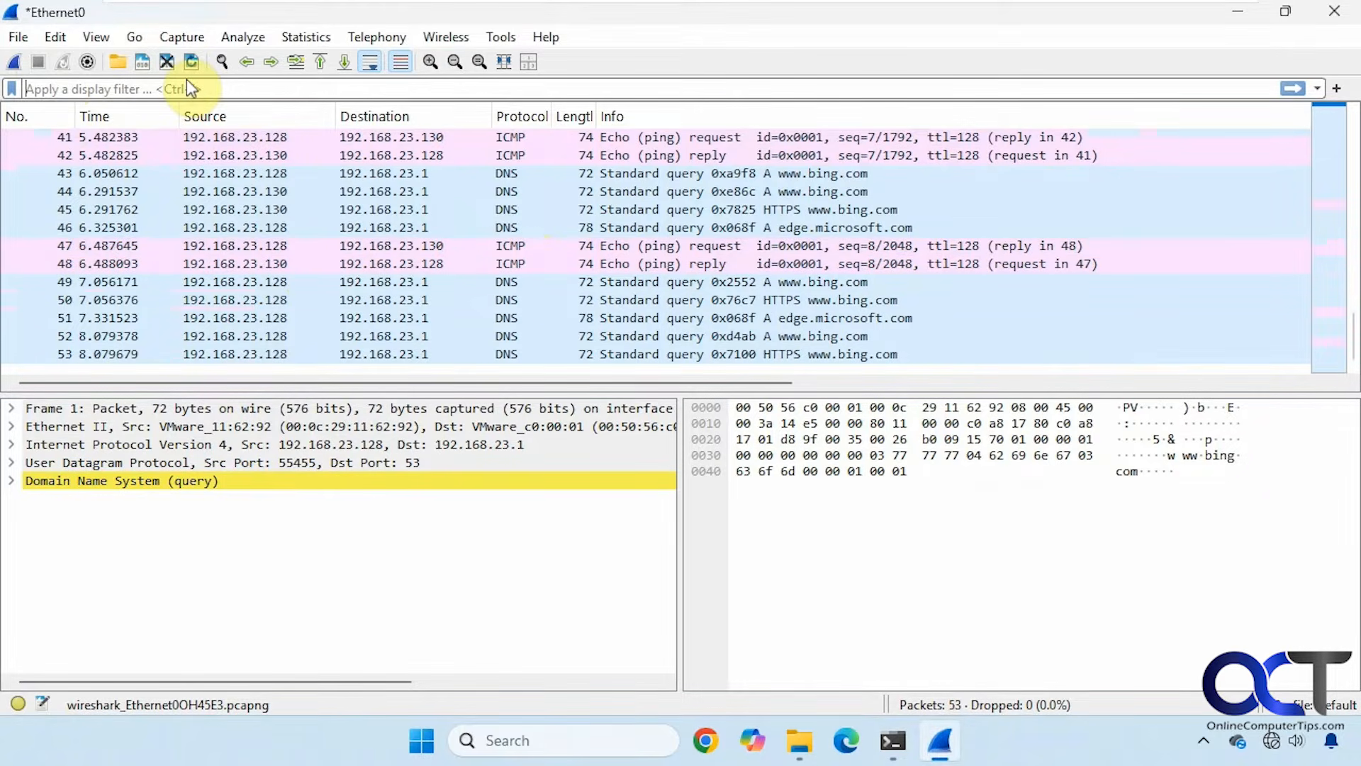
Apply the icmp display filter so only the 8 ping packets show.
{"action": "type", "text": "icmp"}
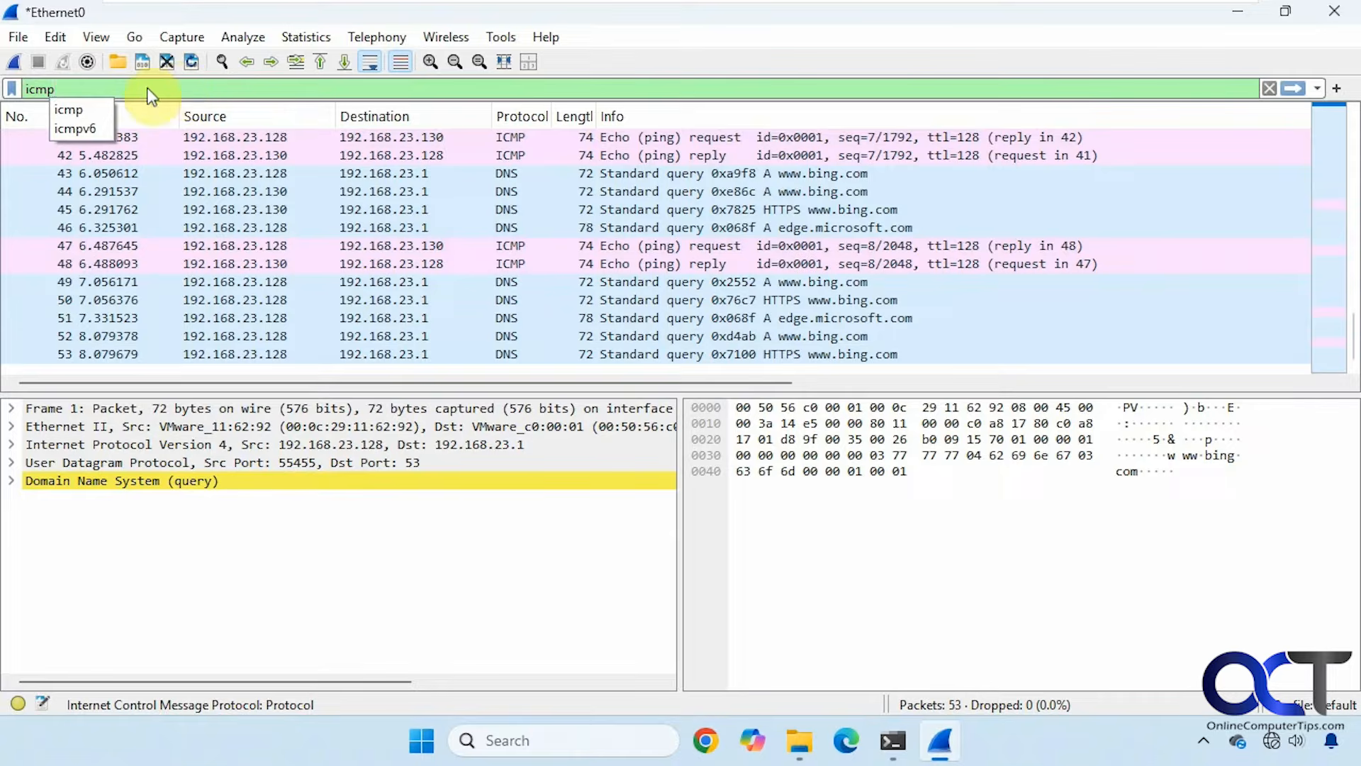
{"action": "left_click", "coordinate": [80, 109]}
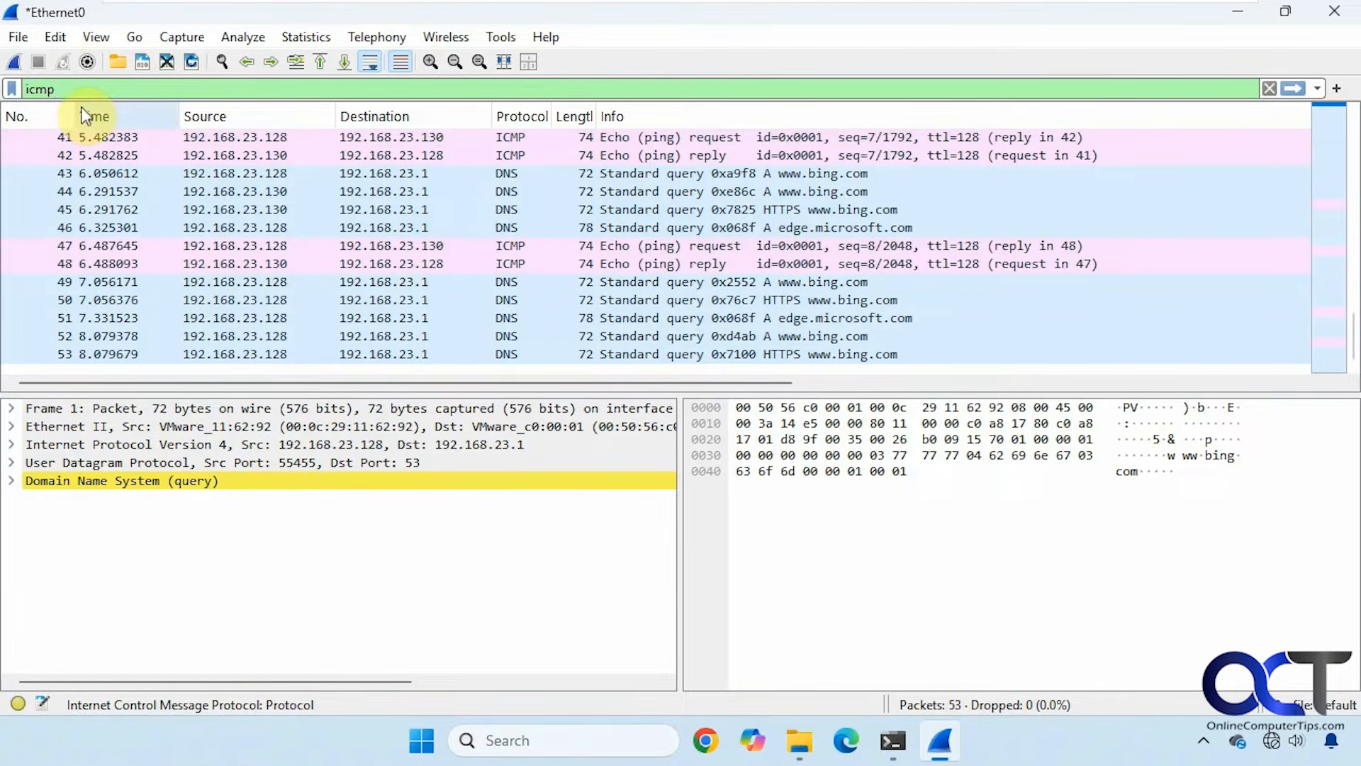
{"action": "key", "text": "Return"}
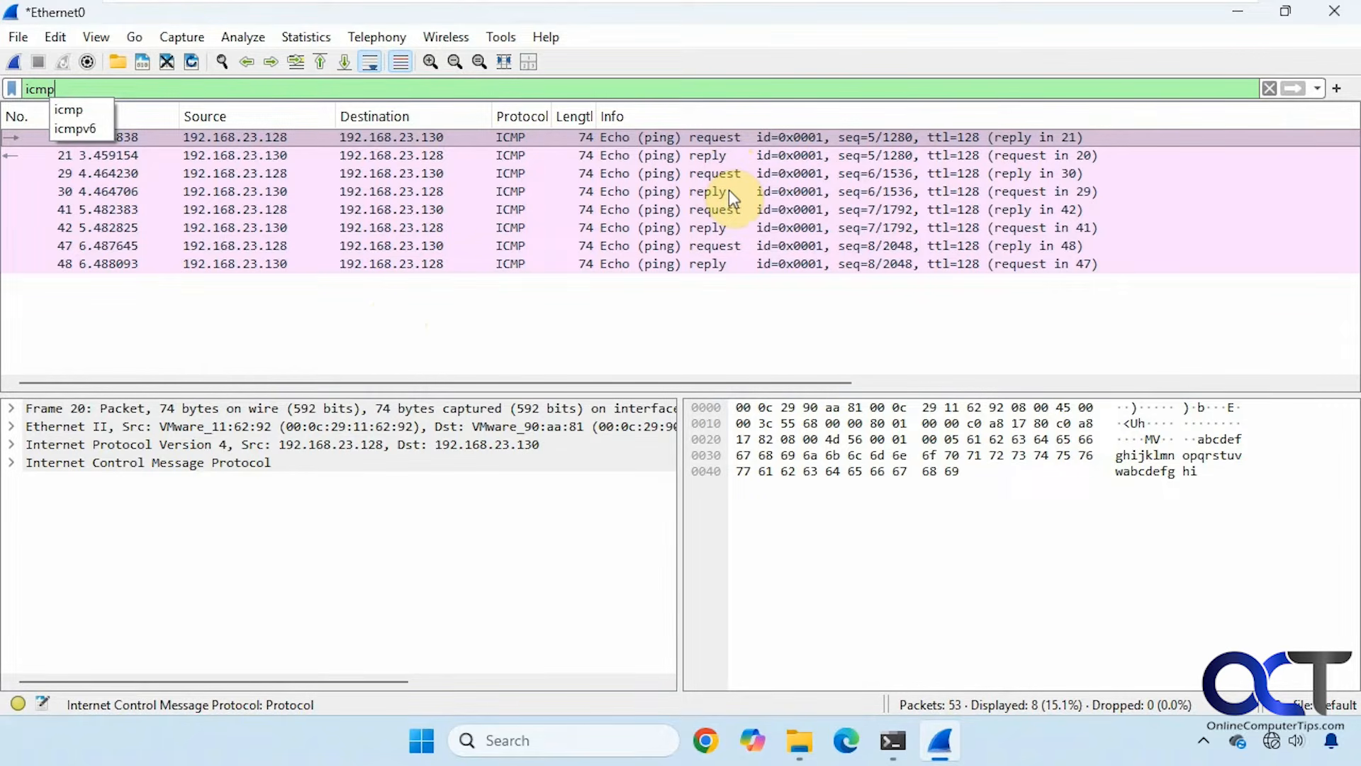
Open the Documents folder in a new File Explorer tab.
{"action": "left_click", "coordinate": [798, 740]}
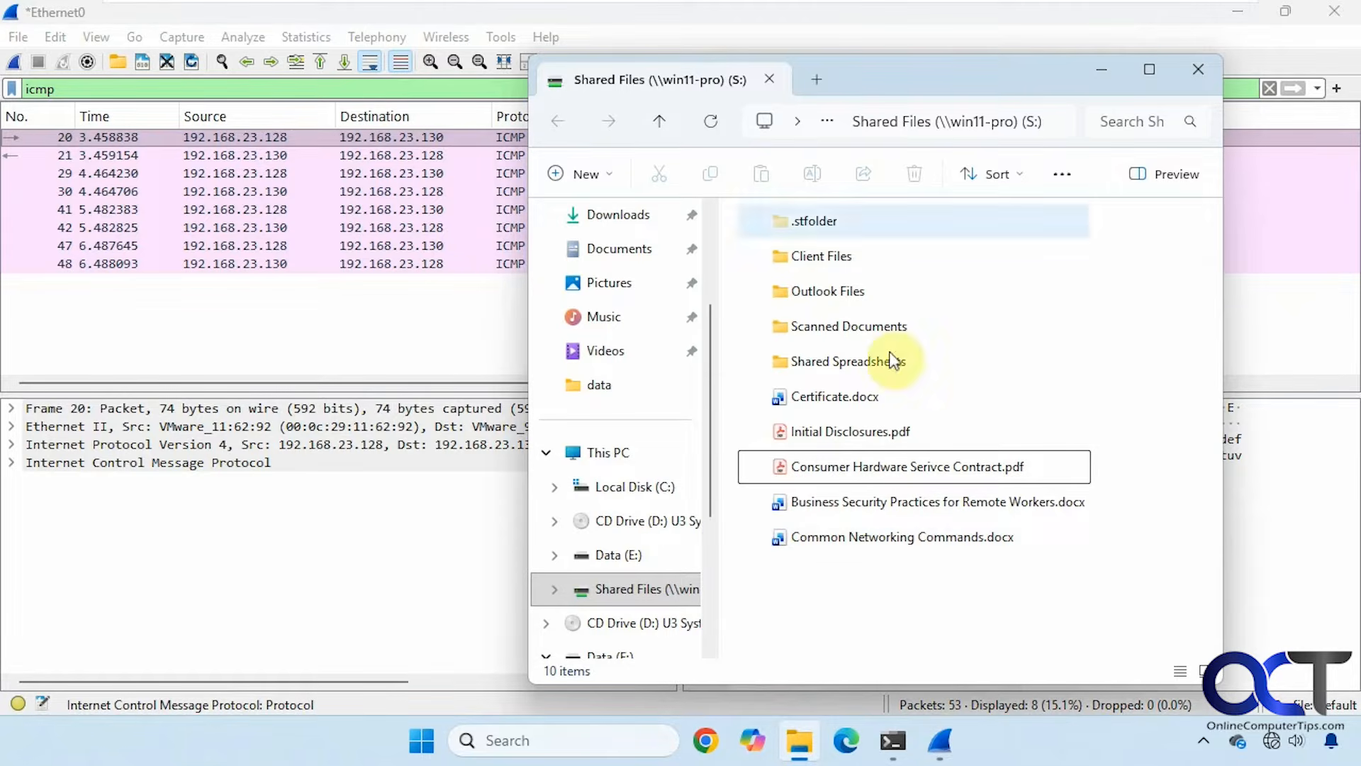
{"action": "left_click", "coordinate": [817, 79]}
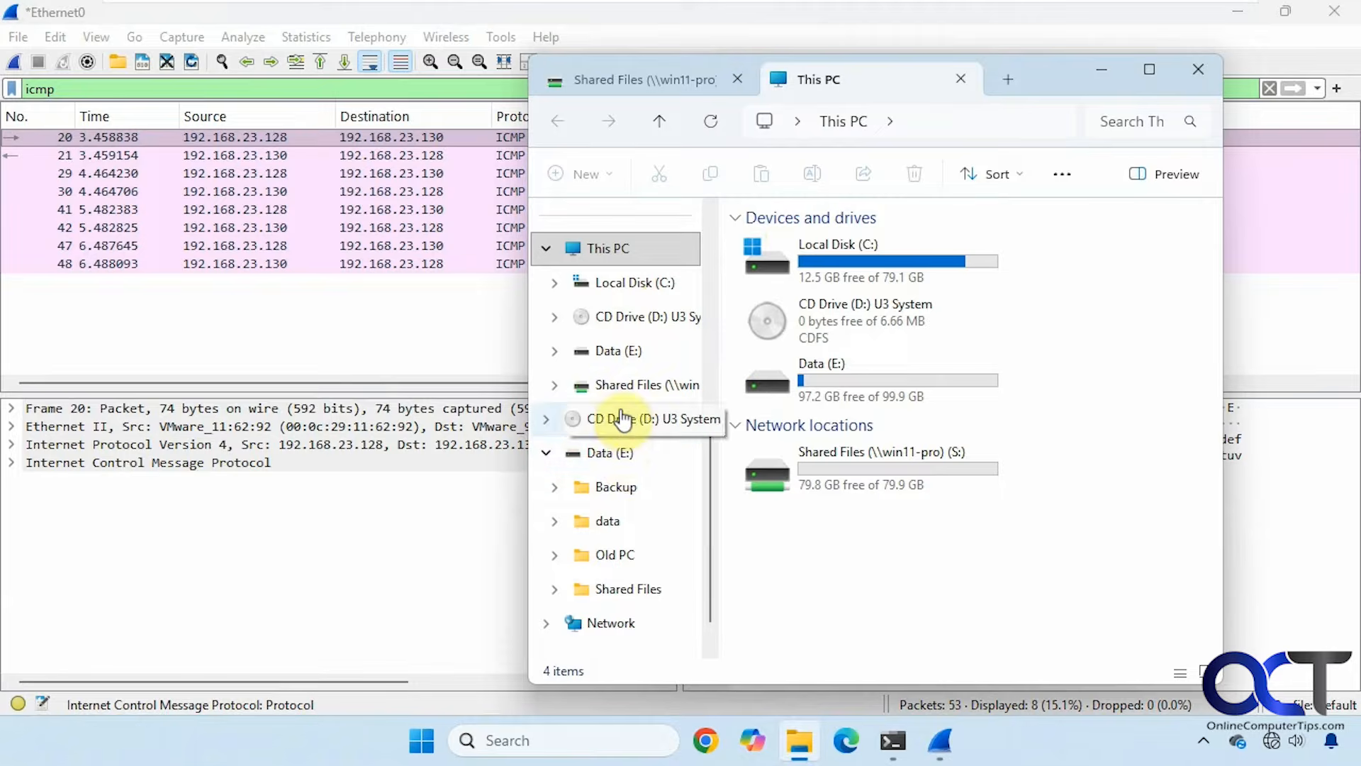
{"action": "scroll", "coordinate": [622, 424], "scroll_direction": "up", "scroll_amount": 5}
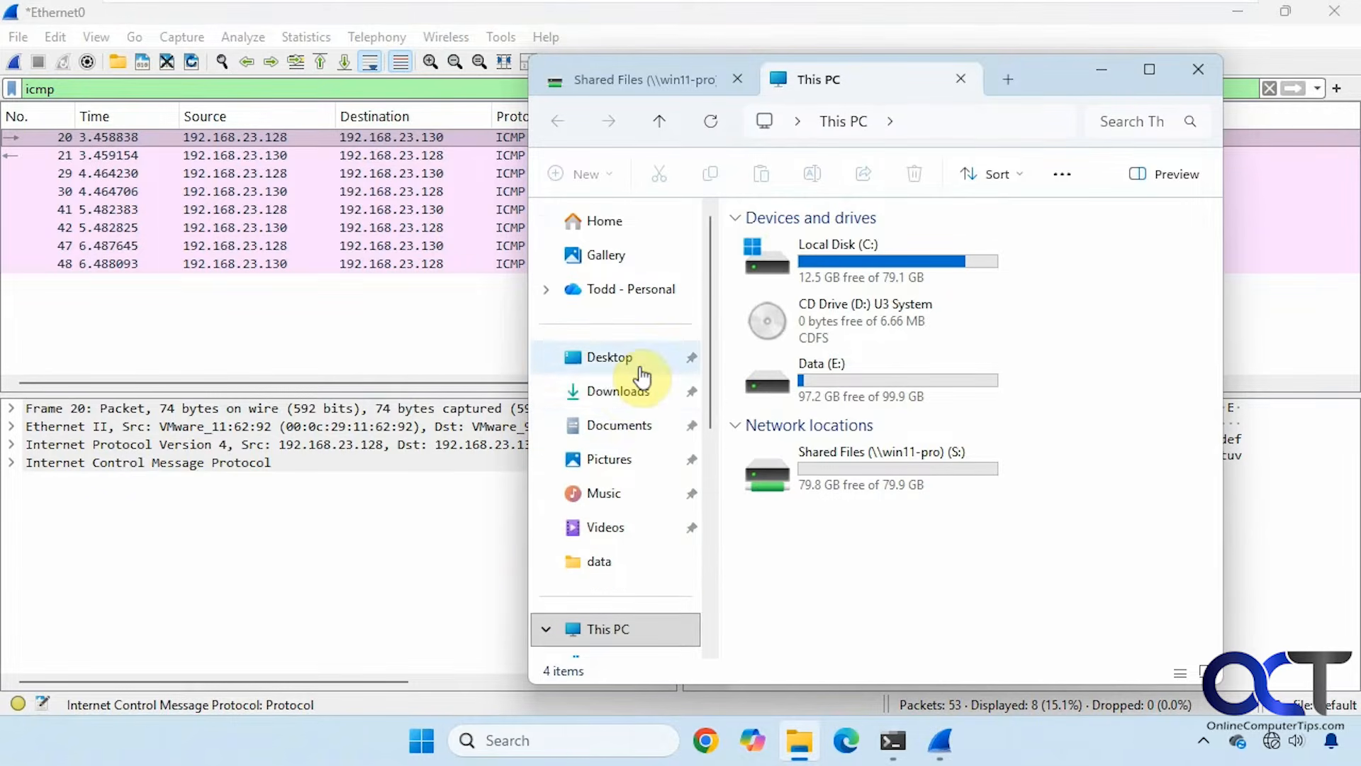
{"action": "left_click", "coordinate": [622, 424]}
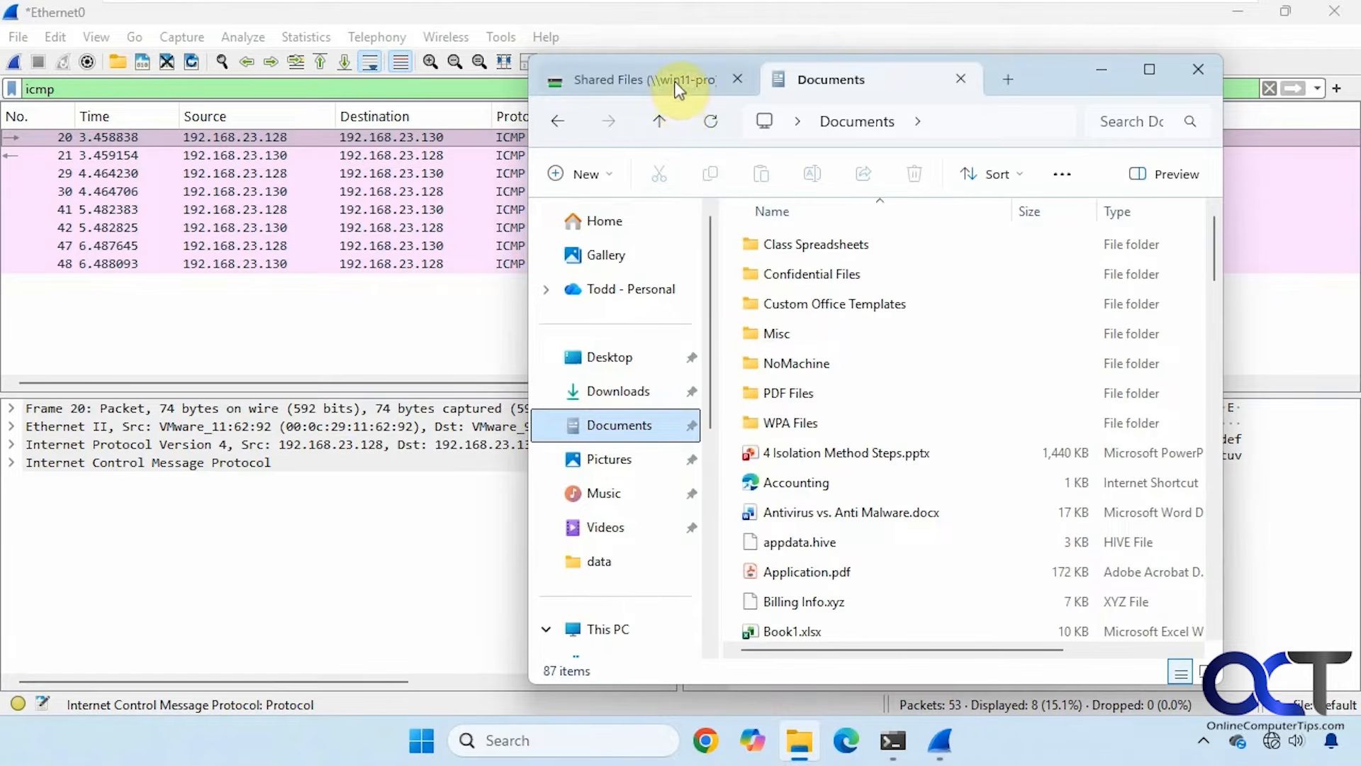
Copy 4 Isolation Method Steps.pptx and request a new Wireshark capture.
{"action": "left_click", "coordinate": [788, 461]}
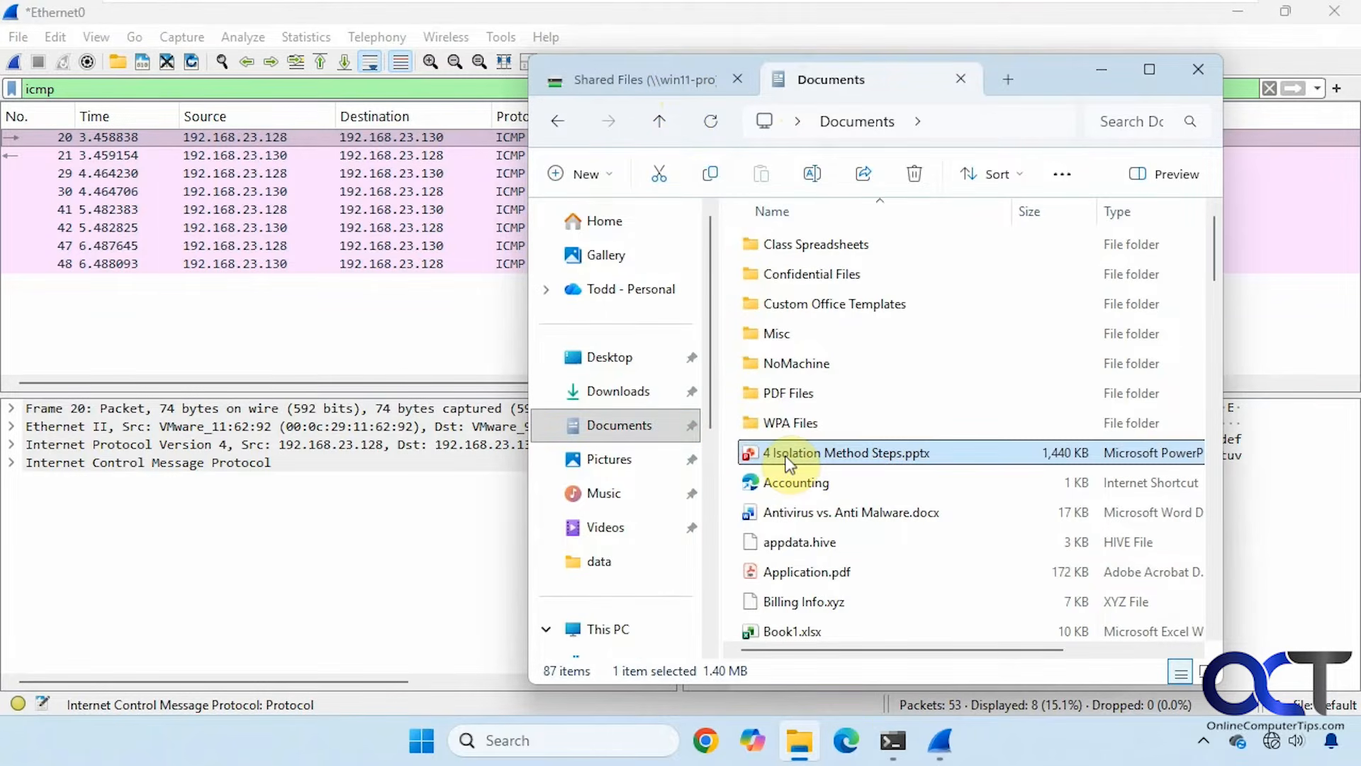
{"action": "right_click", "coordinate": [788, 462]}
{"action": "left_click", "coordinate": [888, 79]}
{"action": "left_click", "coordinate": [14, 62]}
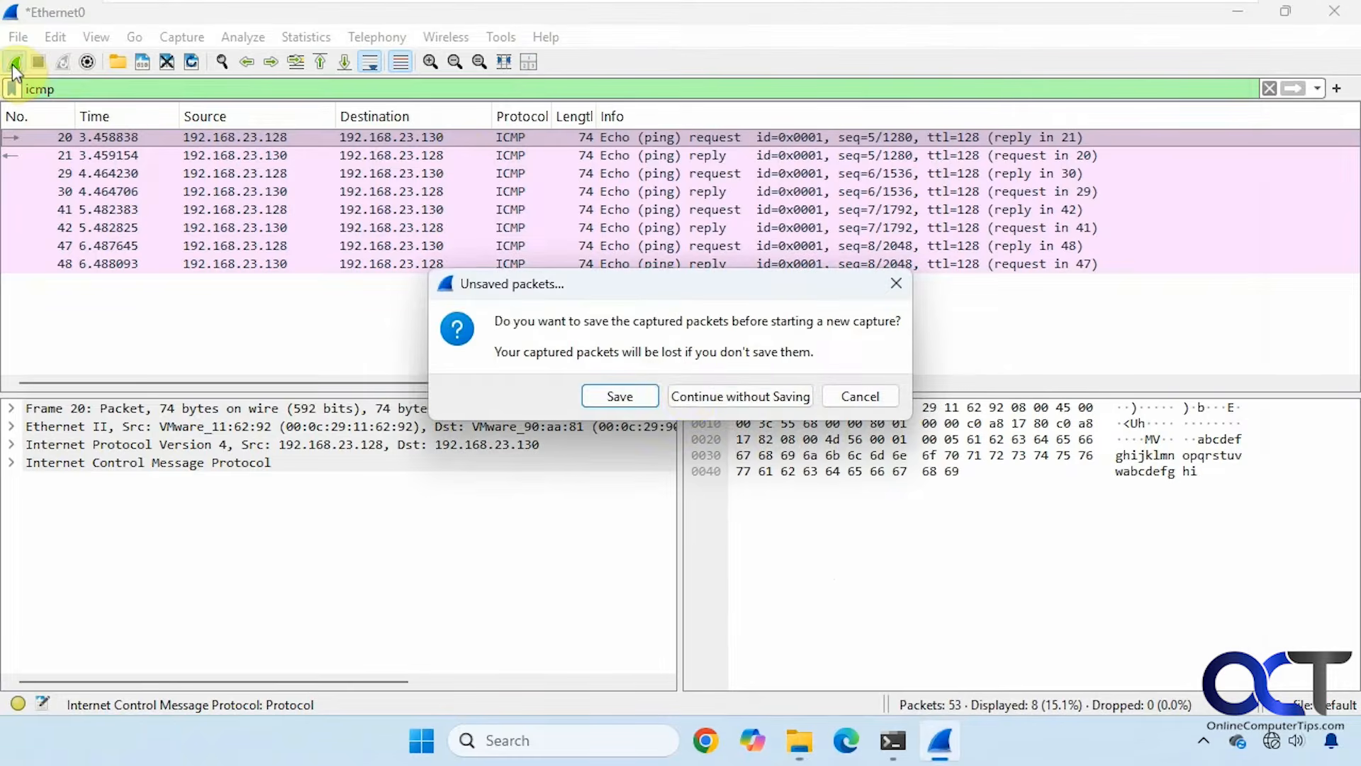
Start a fresh unfiltered capture and paste the presentation into Shared Files.
{"action": "left_click", "coordinate": [707, 395]}
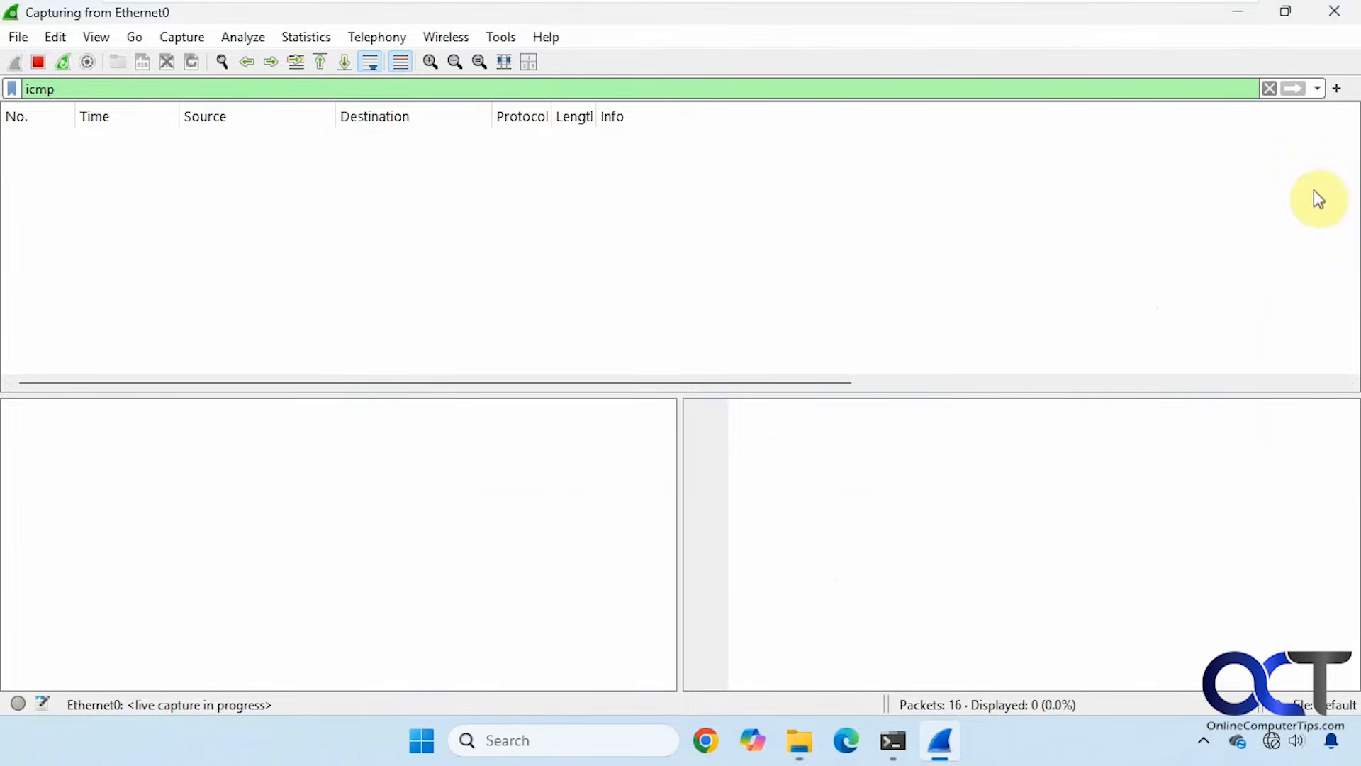
{"action": "left_click", "coordinate": [1263, 85]}
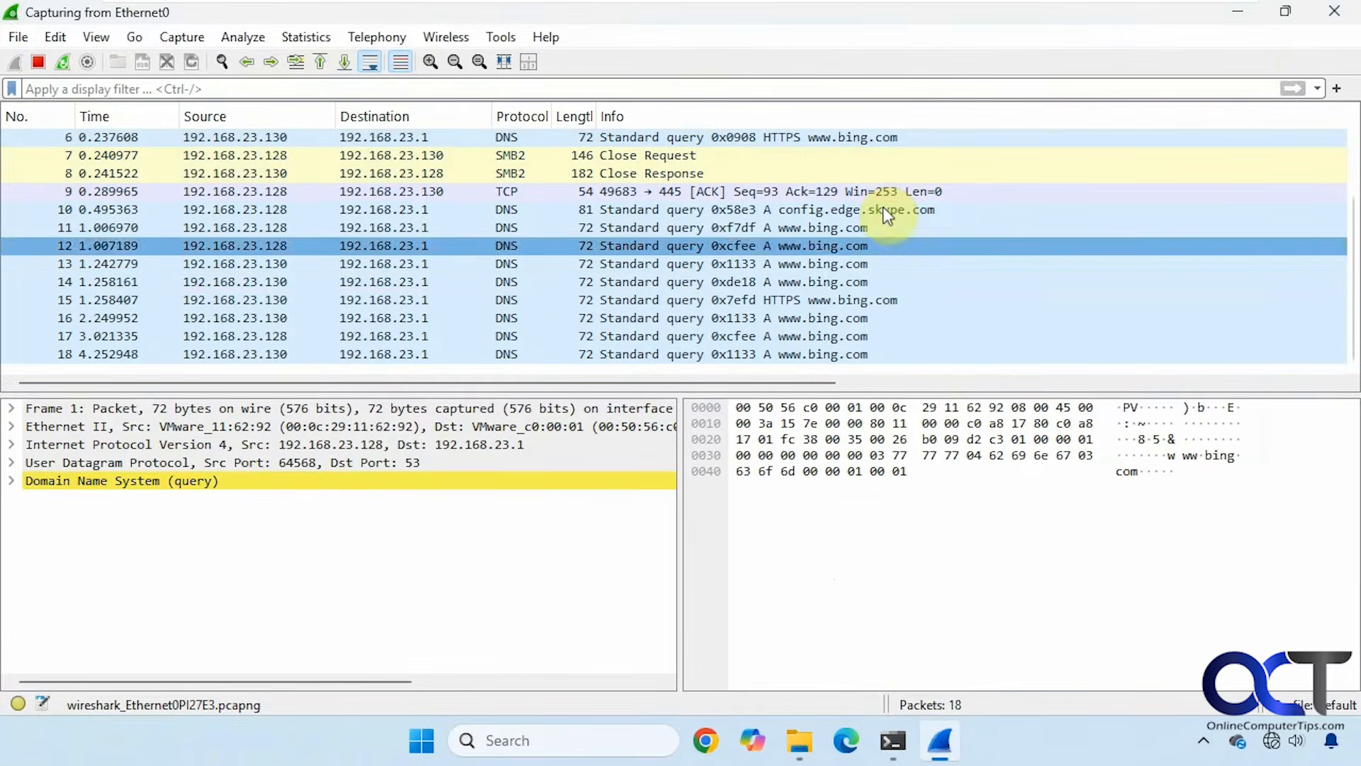
{"action": "left_click", "coordinate": [799, 742]}
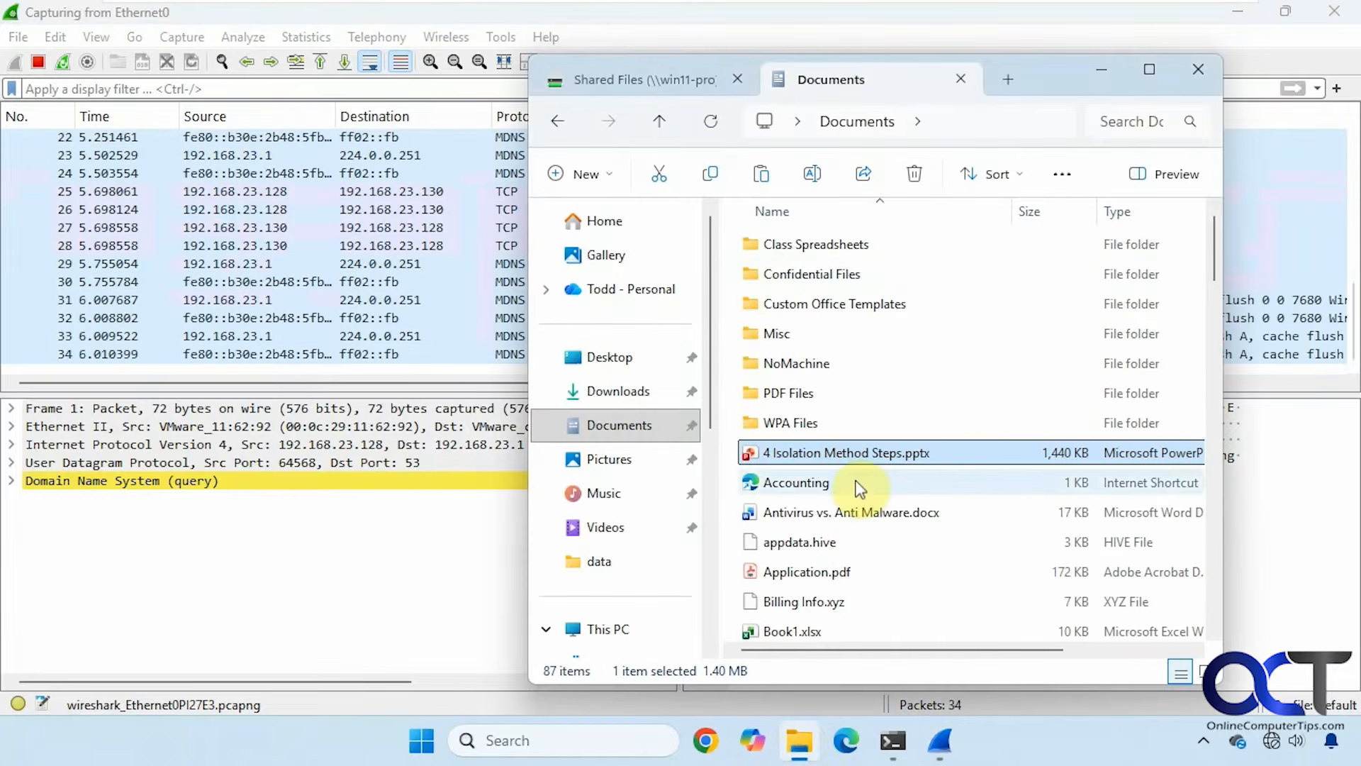
{"action": "left_click", "coordinate": [672, 87]}
{"action": "right_click", "coordinate": [807, 614]}
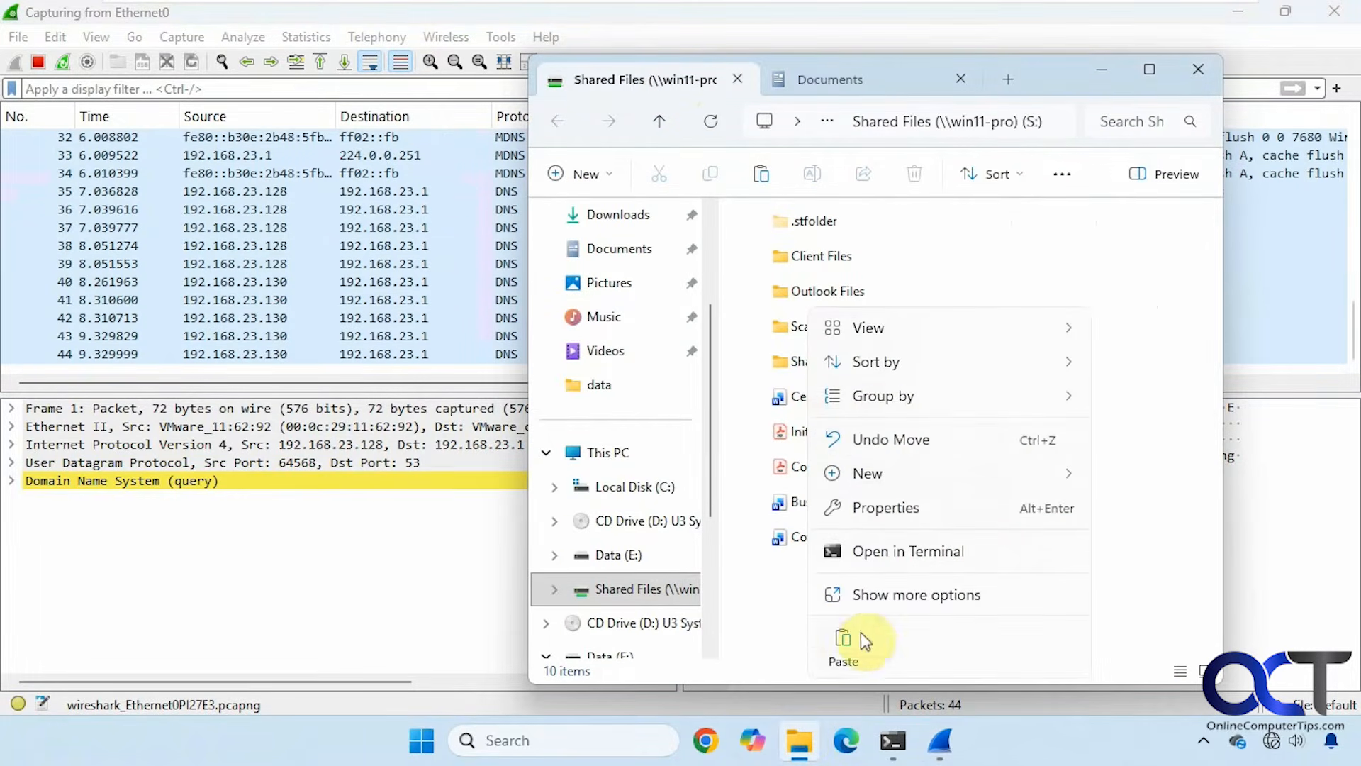
{"action": "left_click", "coordinate": [842, 646]}
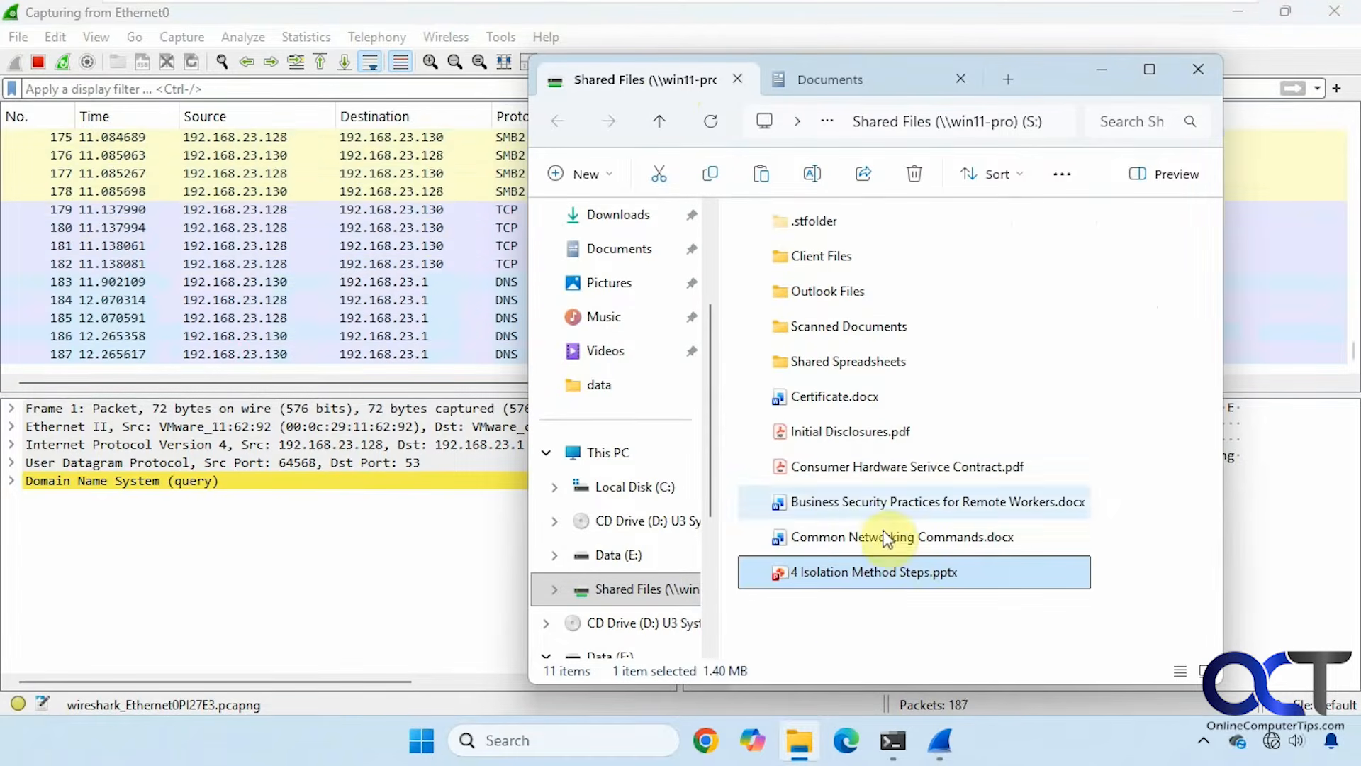
Open Consumer Hardware Serivce Contract.pdf, then close the PDF viewer.
{"action": "left_click", "coordinate": [903, 468]}
{"action": "double_click", "coordinate": [903, 467]}
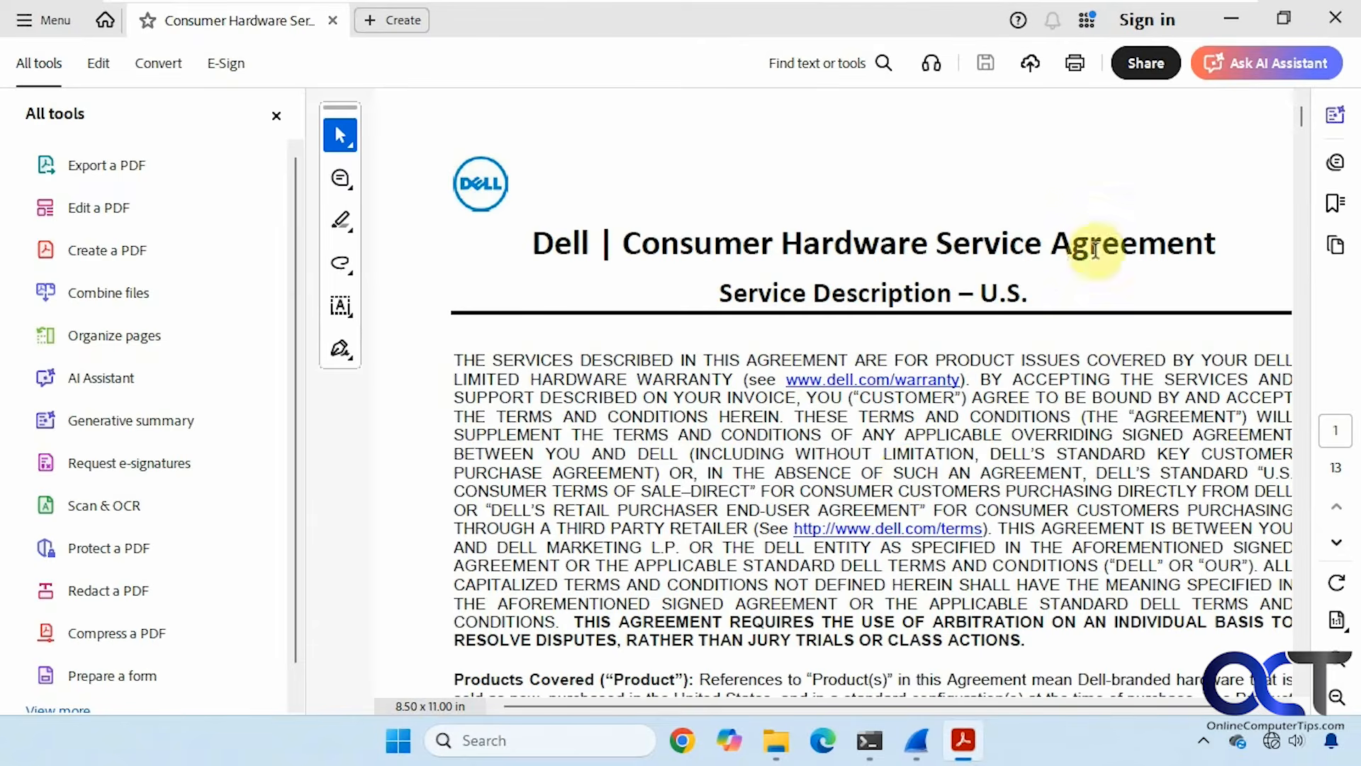
{"action": "left_click", "coordinate": [1335, 18]}
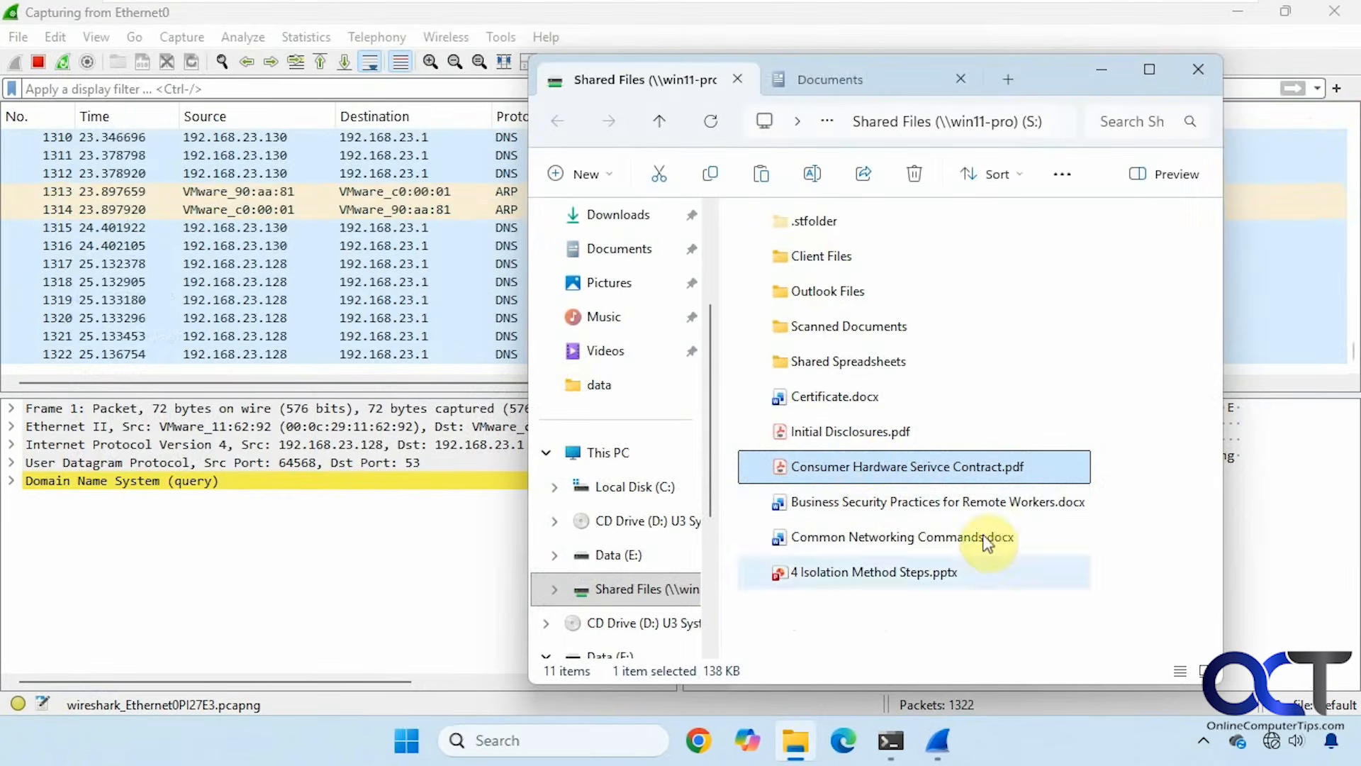
Permanently delete Initial Disclosures.pdf from Shared Files.
{"action": "left_click", "coordinate": [848, 432]}
{"action": "key", "text": "Delete"}
{"action": "left_click", "coordinate": [762, 421]}
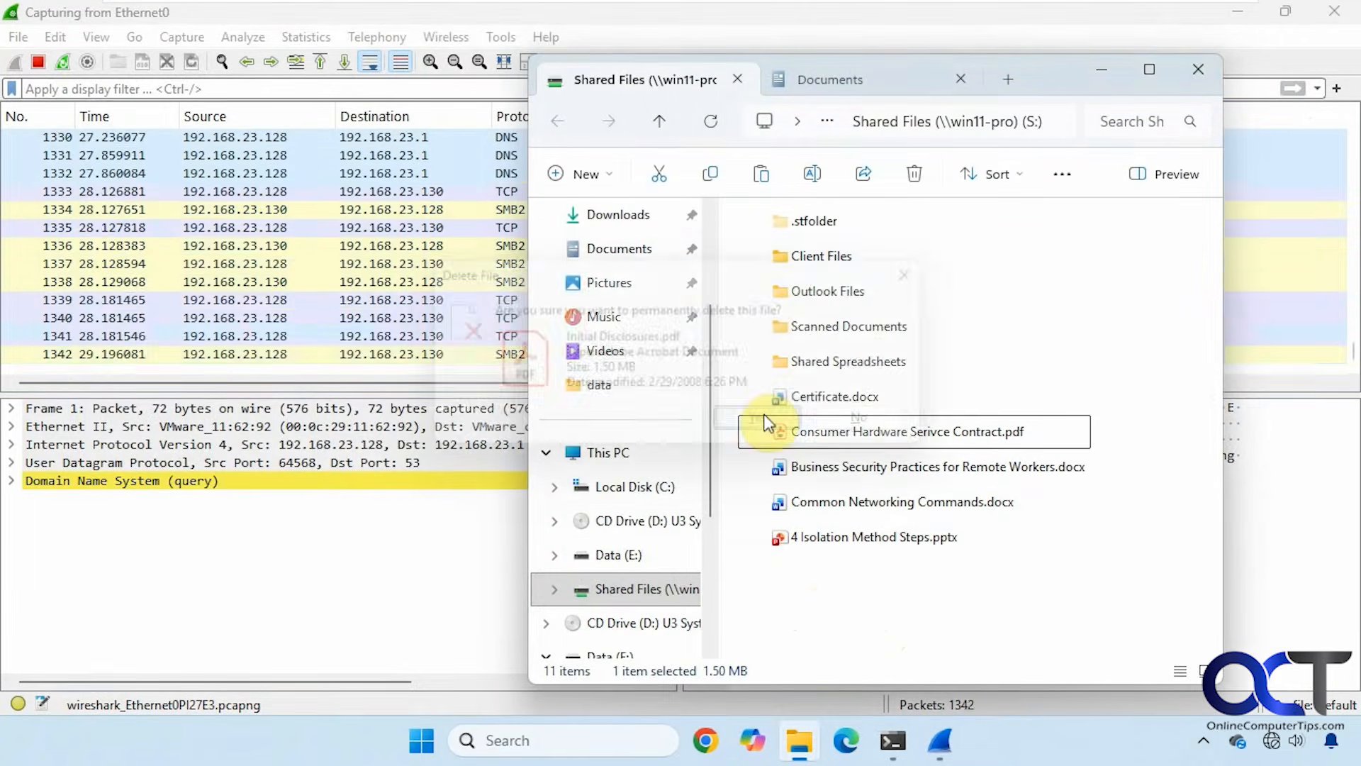
Create a new text document named test.txt, then stop the capture at 1473 packets.
{"action": "right_click", "coordinate": [828, 613]}
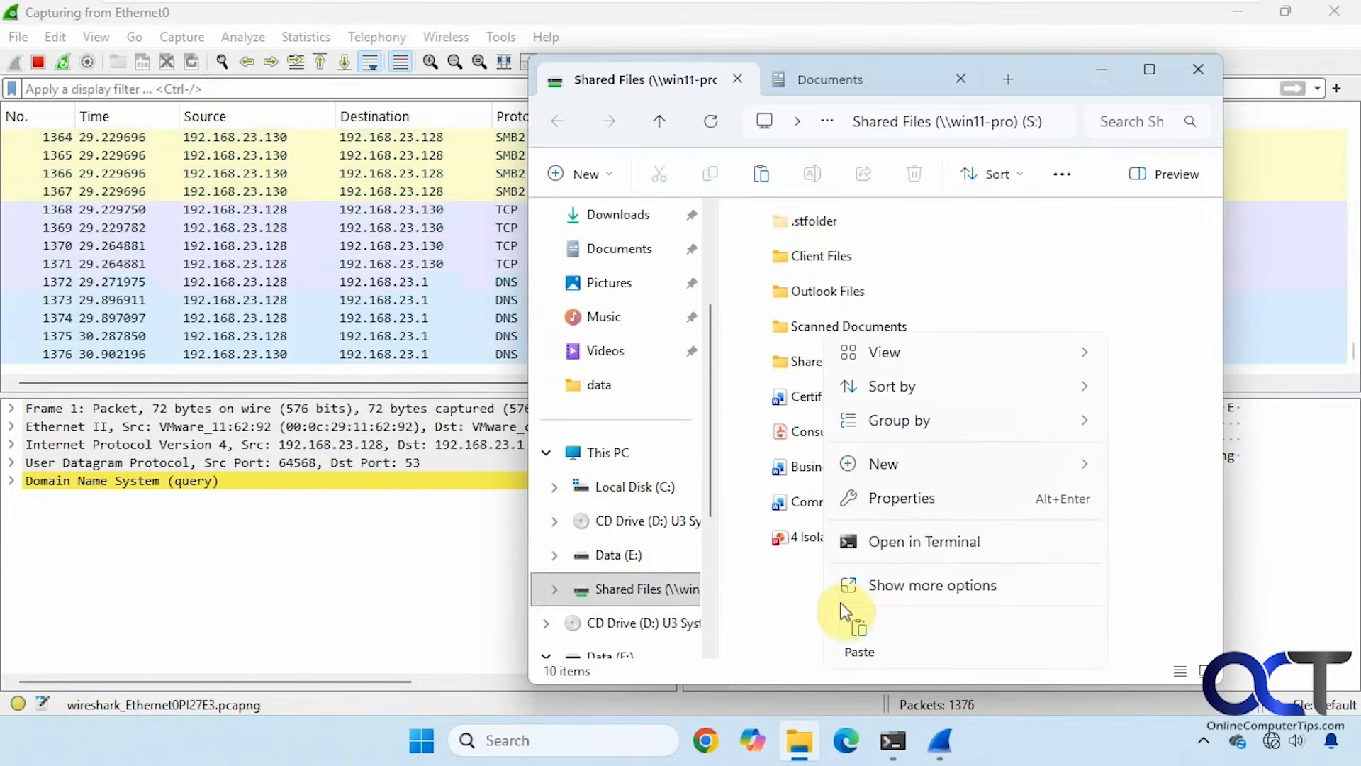
{"action": "mouse_move", "coordinate": [905, 475]}
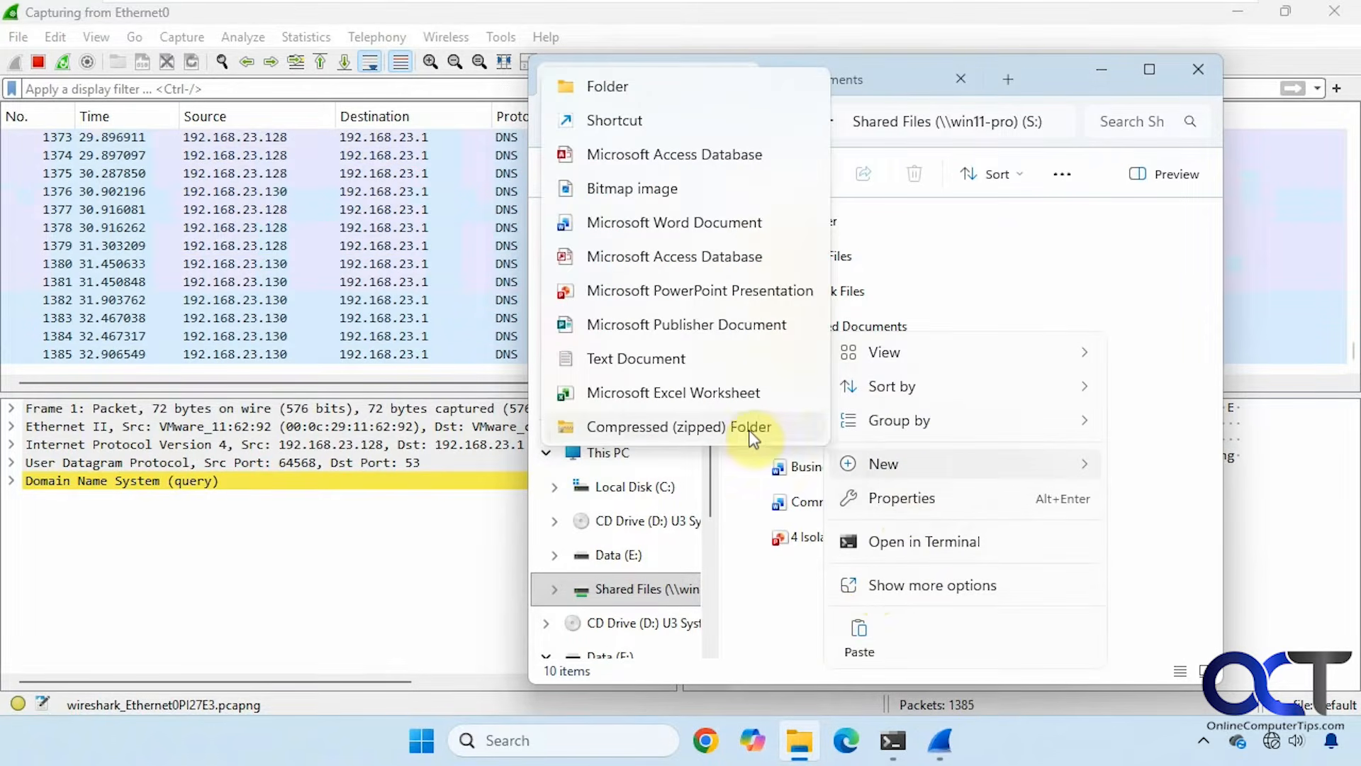
{"action": "left_click", "coordinate": [654, 360]}
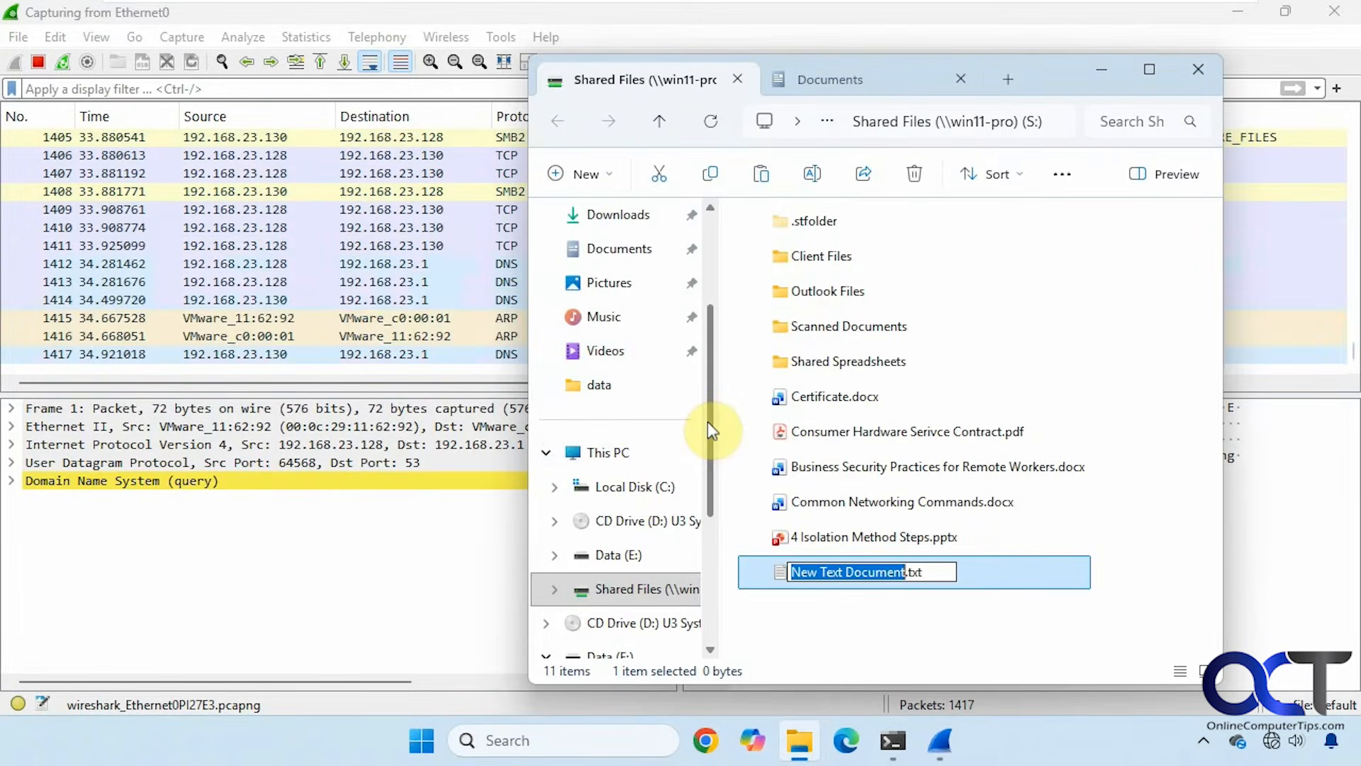
{"action": "type", "text": "test"}
{"action": "key", "text": "Return"}
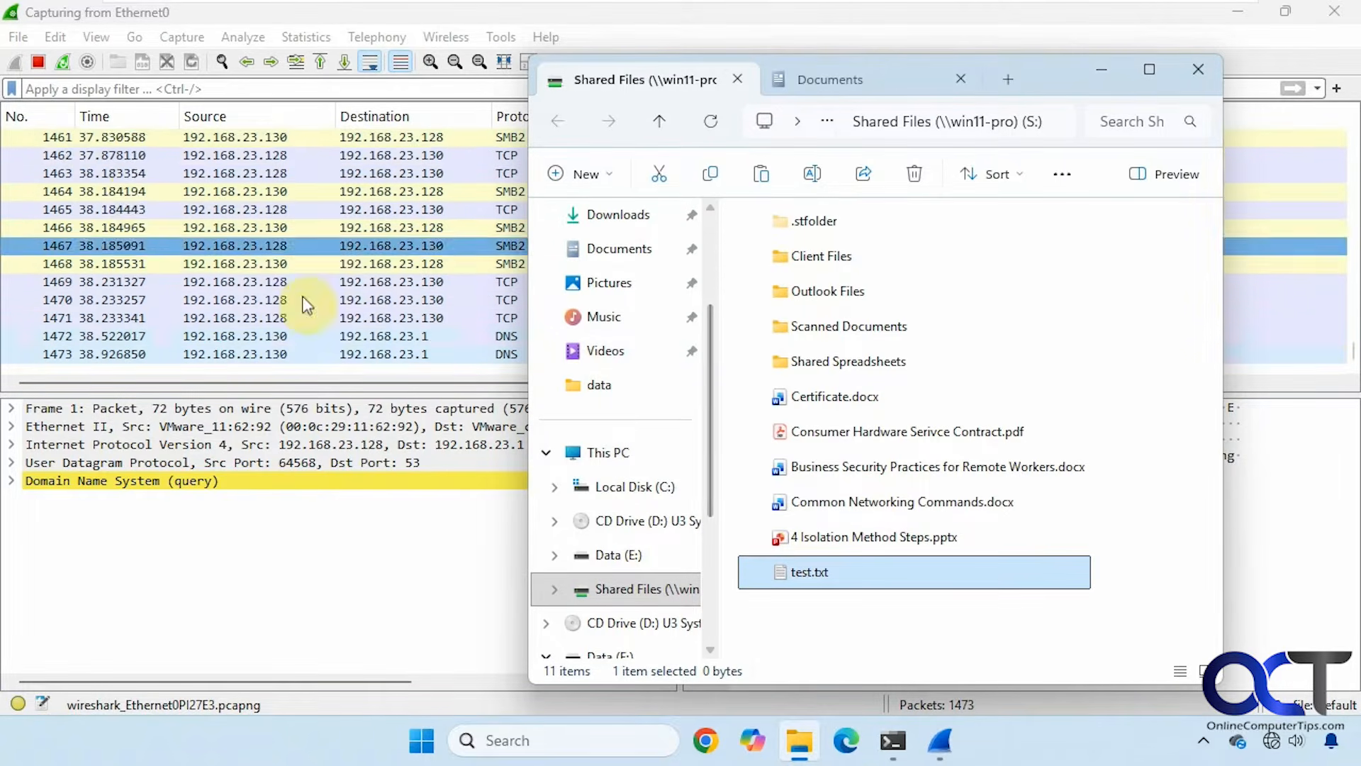
{"action": "left_click", "coordinate": [37, 62]}
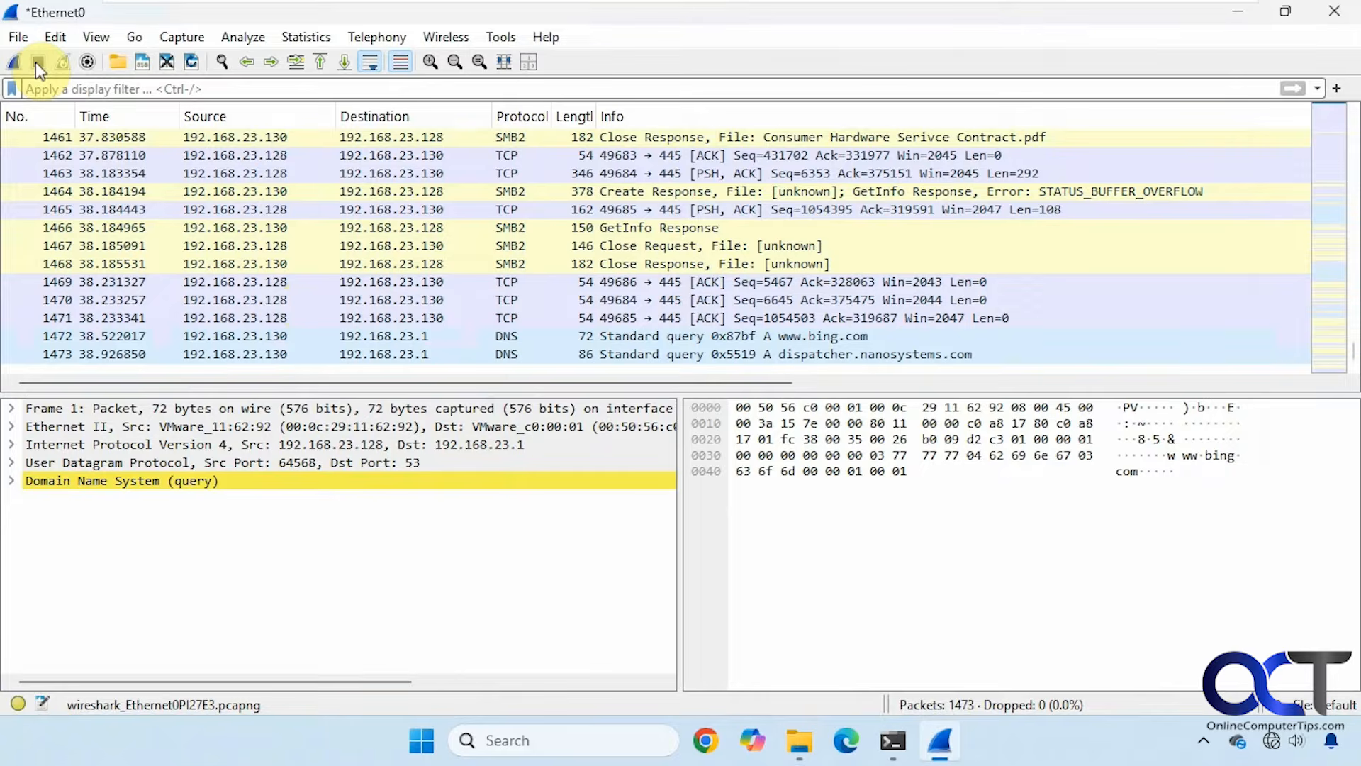
Apply the smb2 display filter, showing 233 of 1473 packets.
{"action": "left_click", "coordinate": [516, 230]}
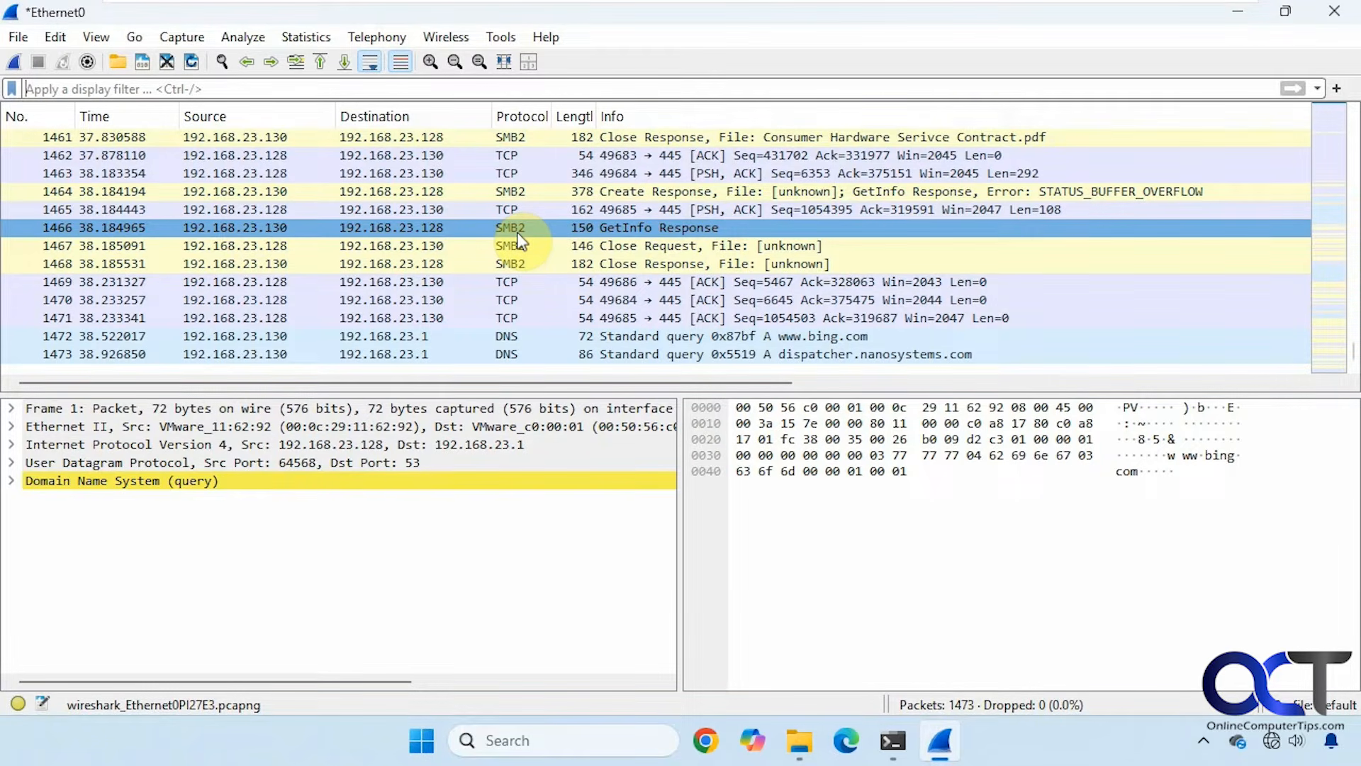
{"action": "key", "text": "ctrl+slash"}
{"action": "type", "text": "smb2"}
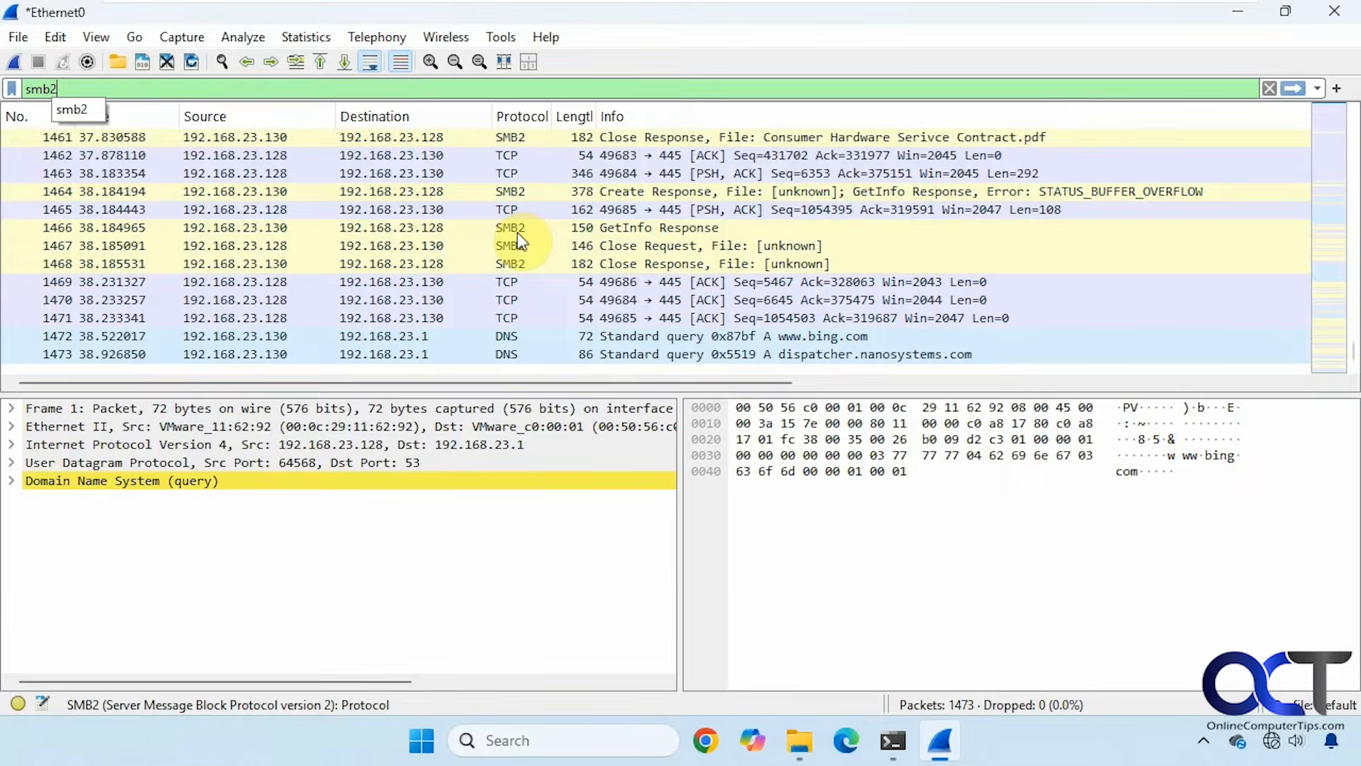
{"action": "key", "text": "Return"}
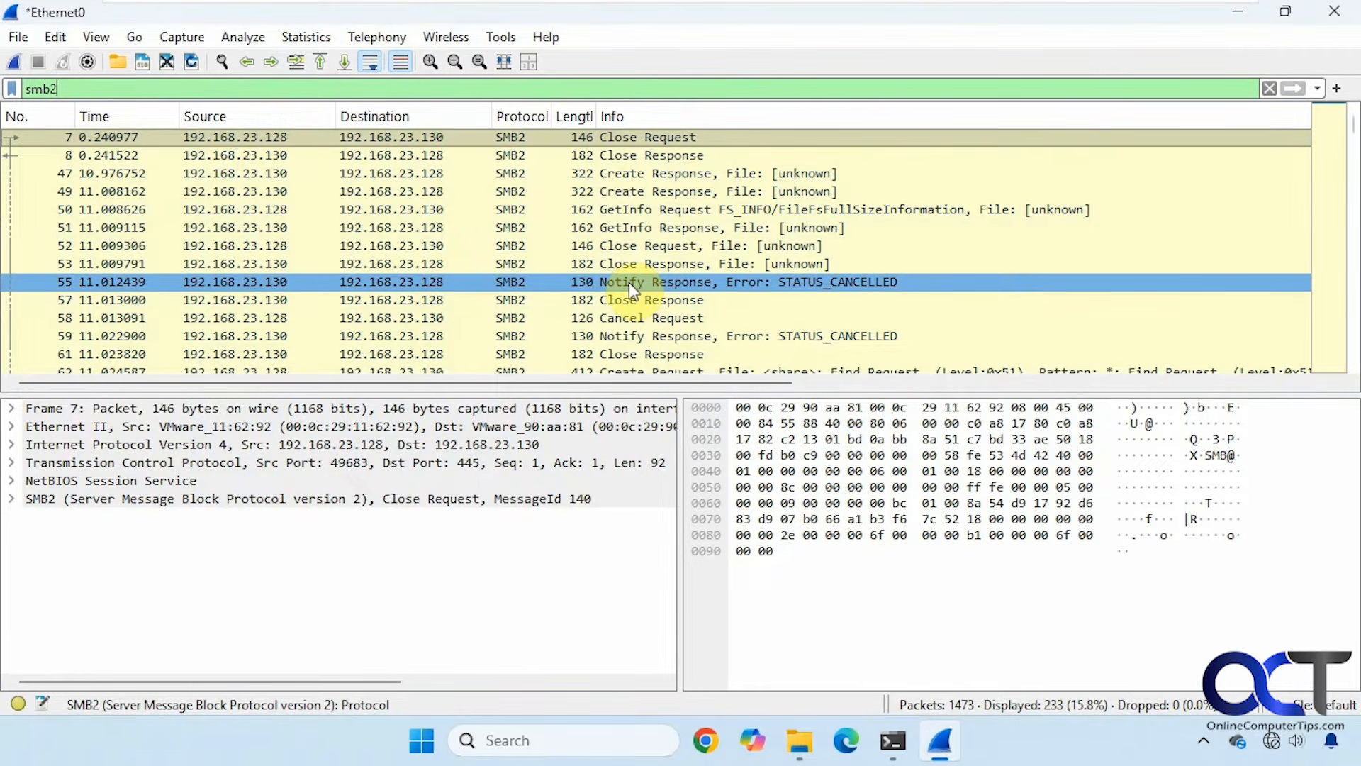
Scroll the SMB2 list, inspecting packet 72's create request and packet 169's DCERPC request.
{"action": "scroll", "coordinate": [629, 290], "scroll_direction": "down", "scroll_amount": 3}
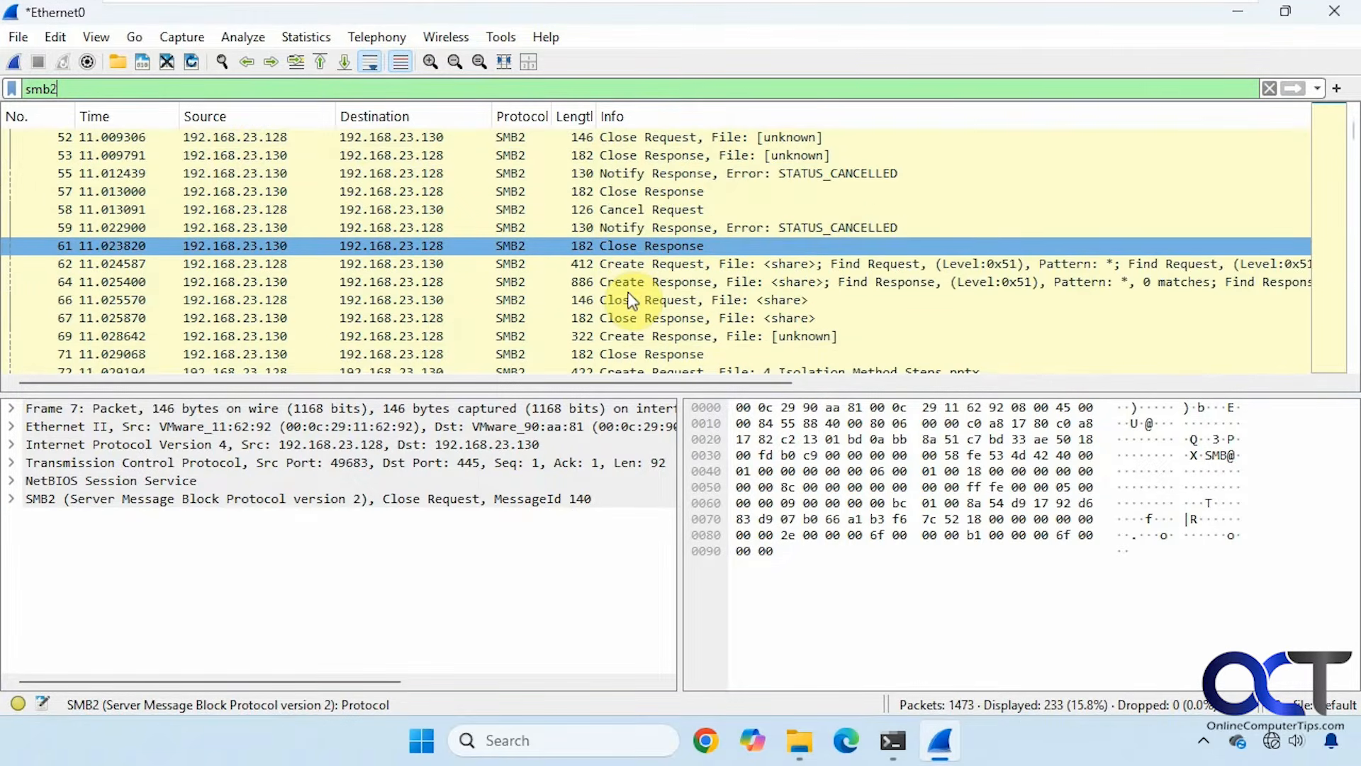
{"action": "left_click", "coordinate": [641, 318]}
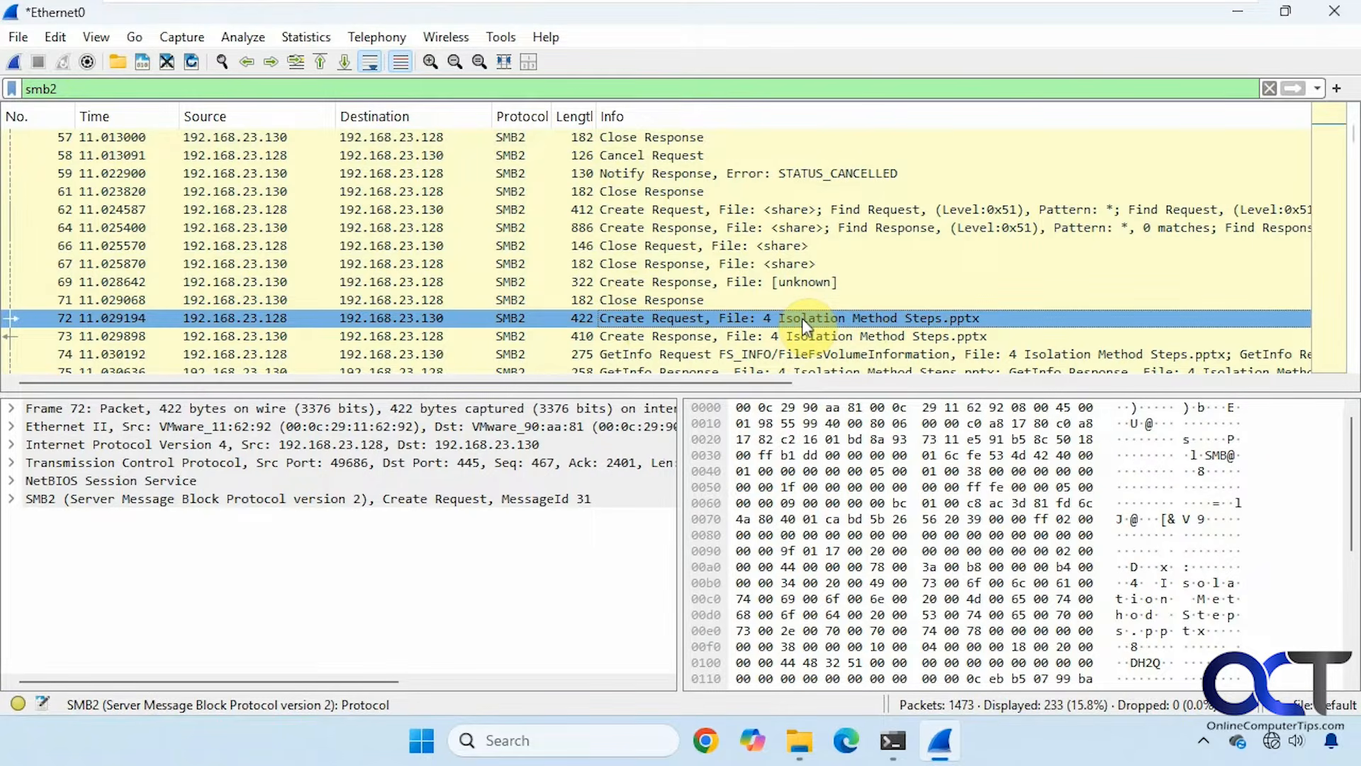
{"action": "scroll", "coordinate": [801, 317], "scroll_direction": "down", "scroll_amount": 1}
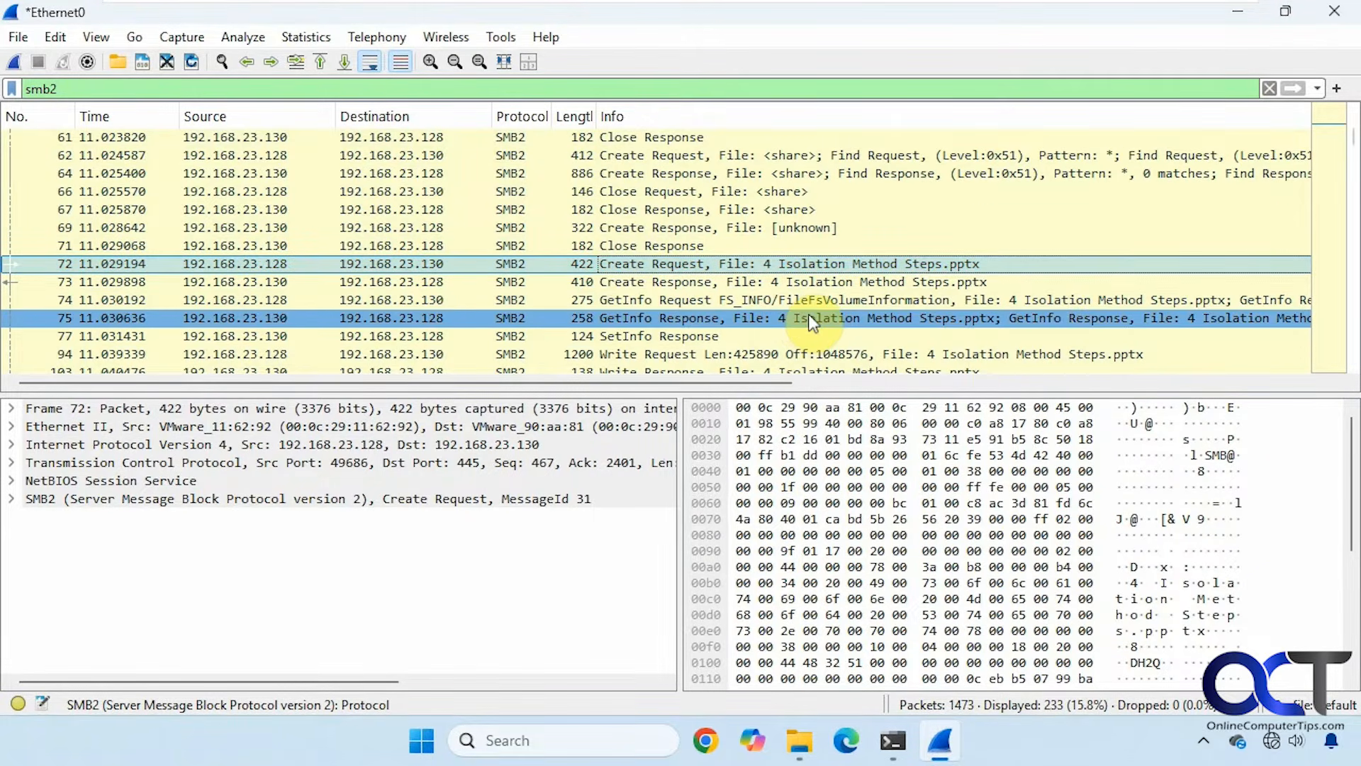
{"action": "scroll", "coordinate": [810, 323], "scroll_direction": "down", "scroll_amount": 2}
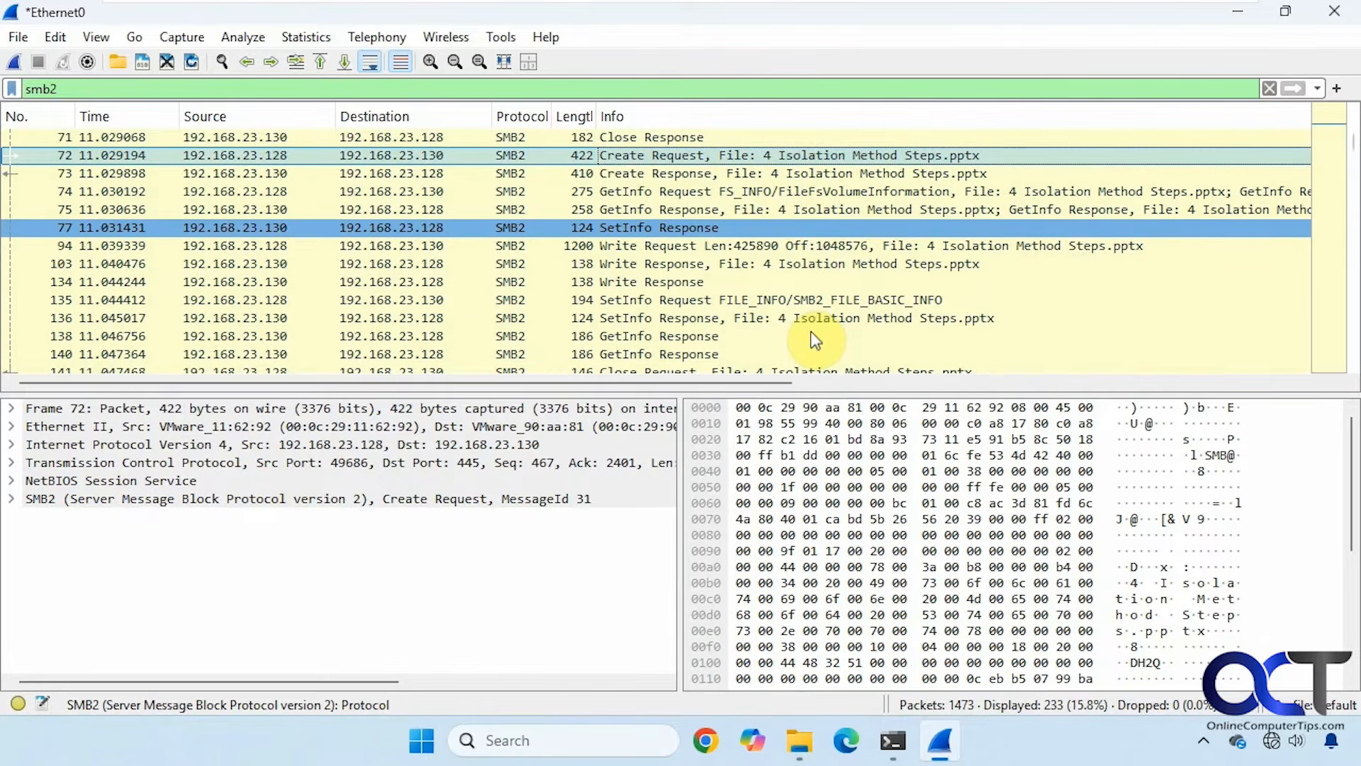
{"action": "scroll", "coordinate": [815, 342], "scroll_direction": "down", "scroll_amount": 1}
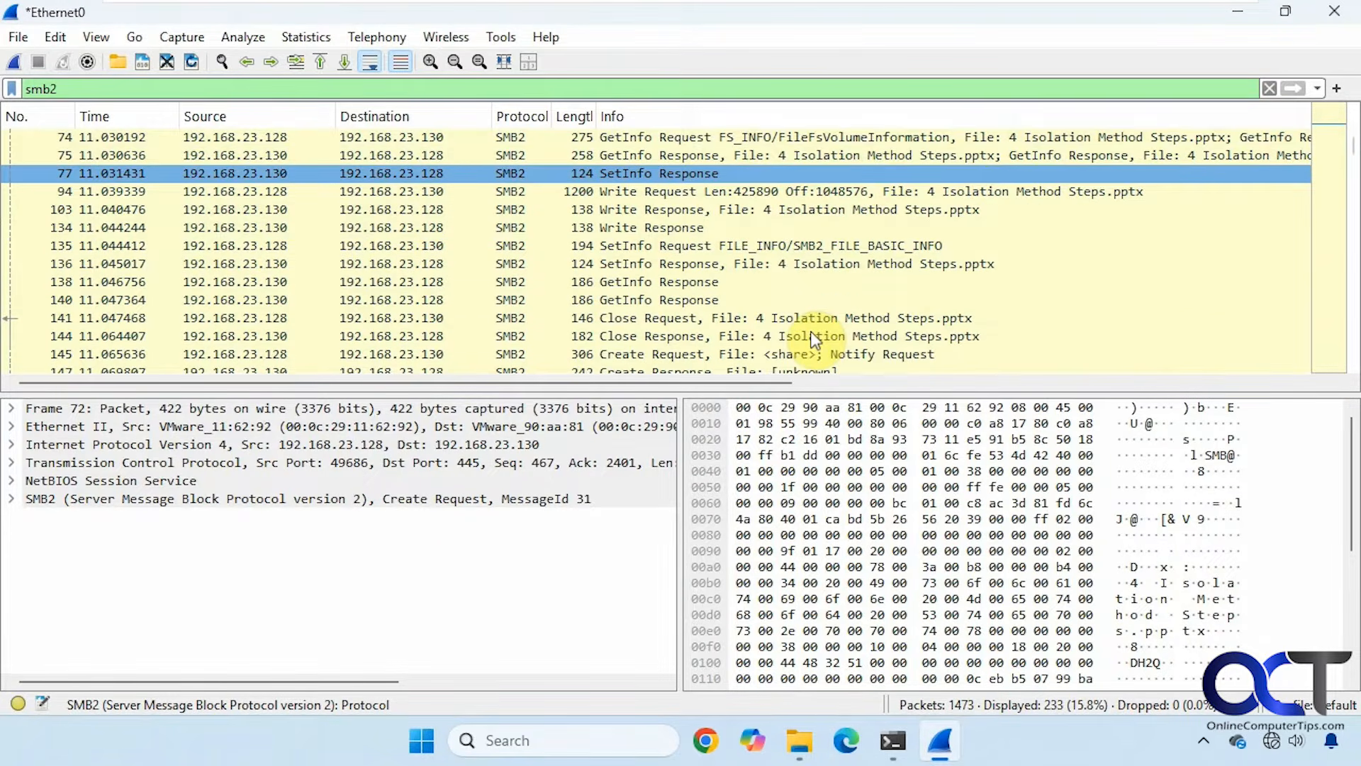
{"action": "scroll", "coordinate": [814, 340], "scroll_direction": "down", "scroll_amount": 2}
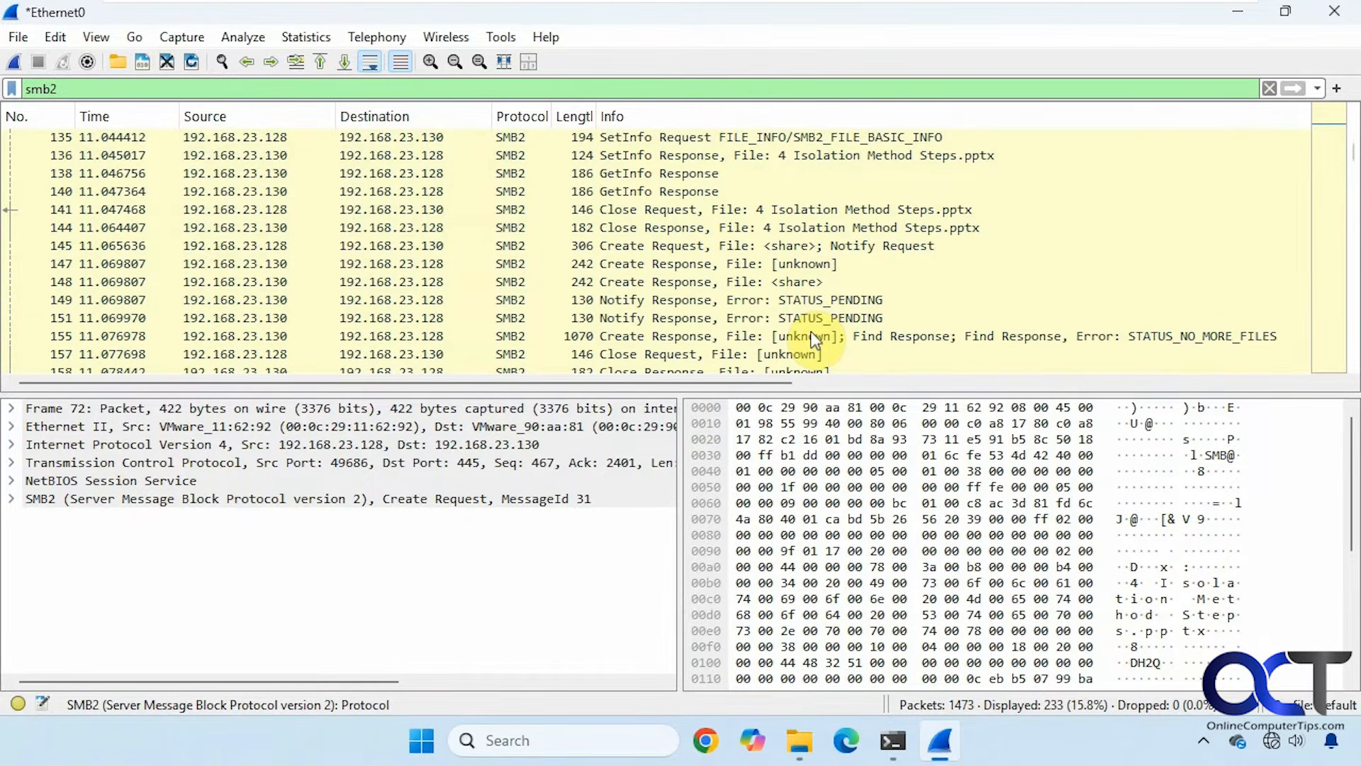
{"action": "scroll", "coordinate": [814, 339], "scroll_direction": "down", "scroll_amount": 2}
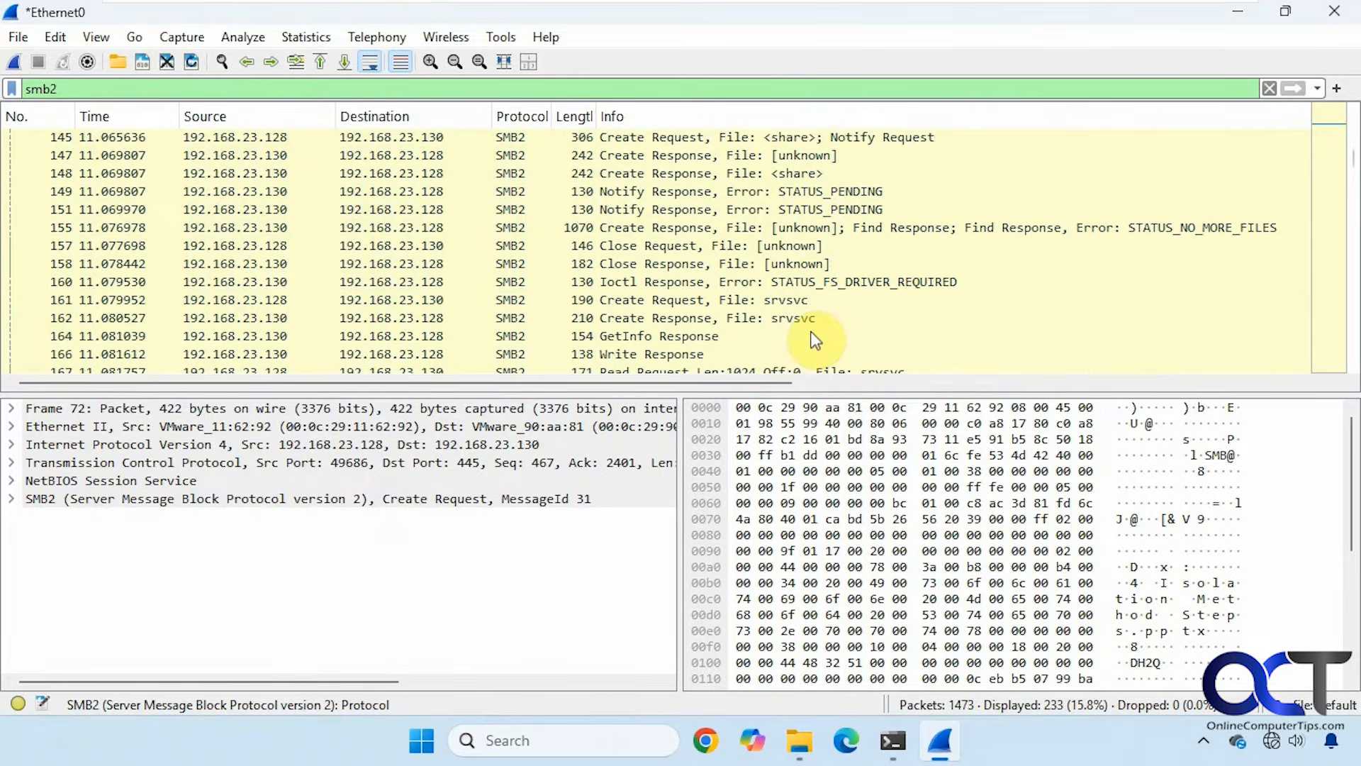
{"action": "scroll", "coordinate": [815, 341], "scroll_direction": "down", "scroll_amount": 2}
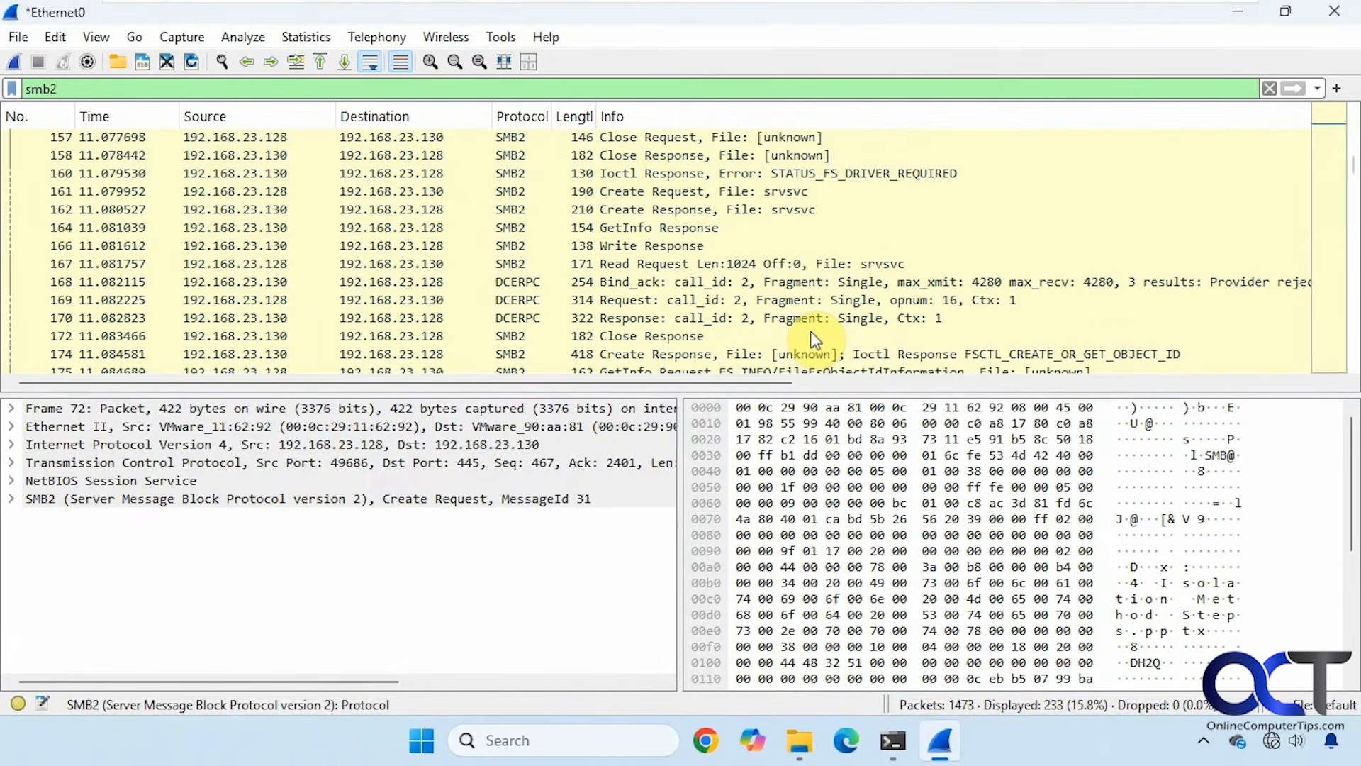
{"action": "left_click", "coordinate": [775, 308]}
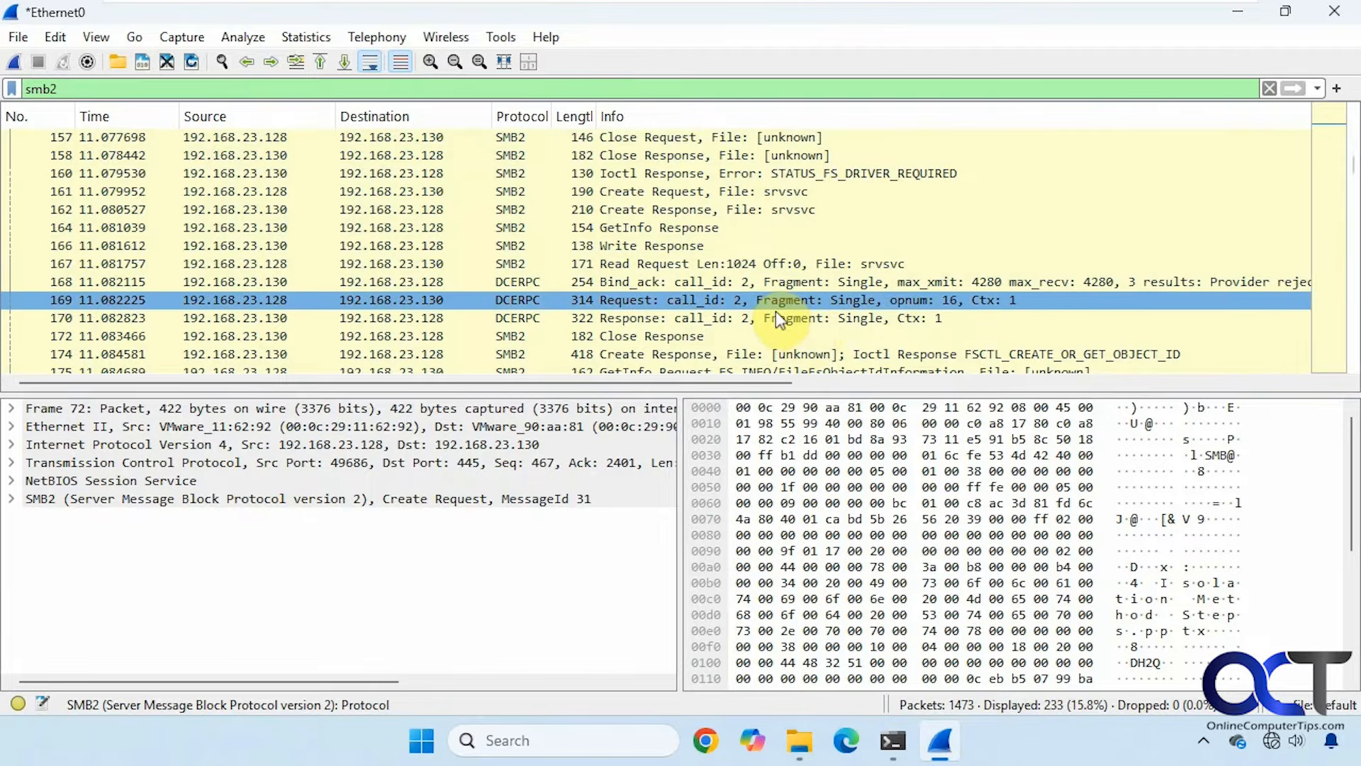
Inspect packet 177's close request and keep scrolling through later SMB2 packets.
{"action": "scroll", "coordinate": [776, 306], "scroll_direction": "down", "scroll_amount": 1}
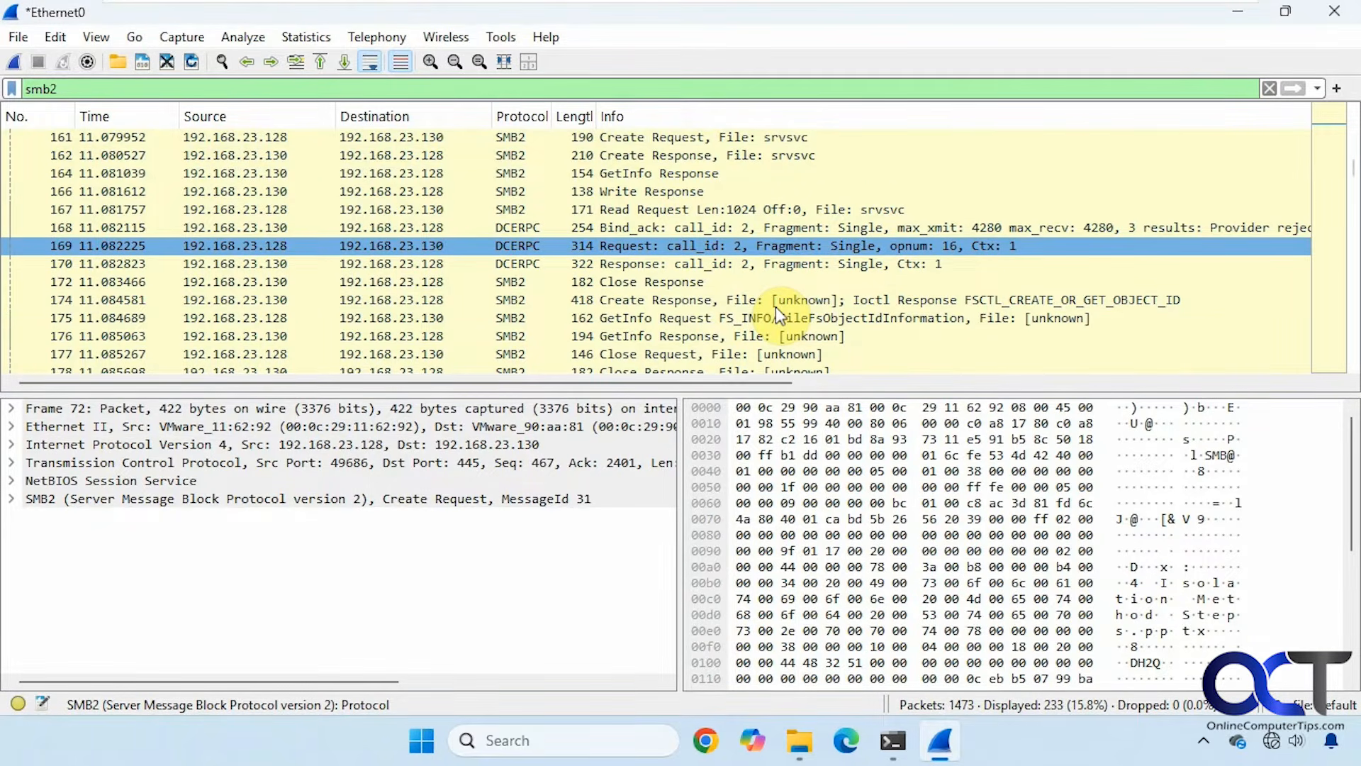
{"action": "scroll", "coordinate": [775, 306], "scroll_direction": "down", "scroll_amount": 1}
{"action": "left_click", "coordinate": [713, 299]}
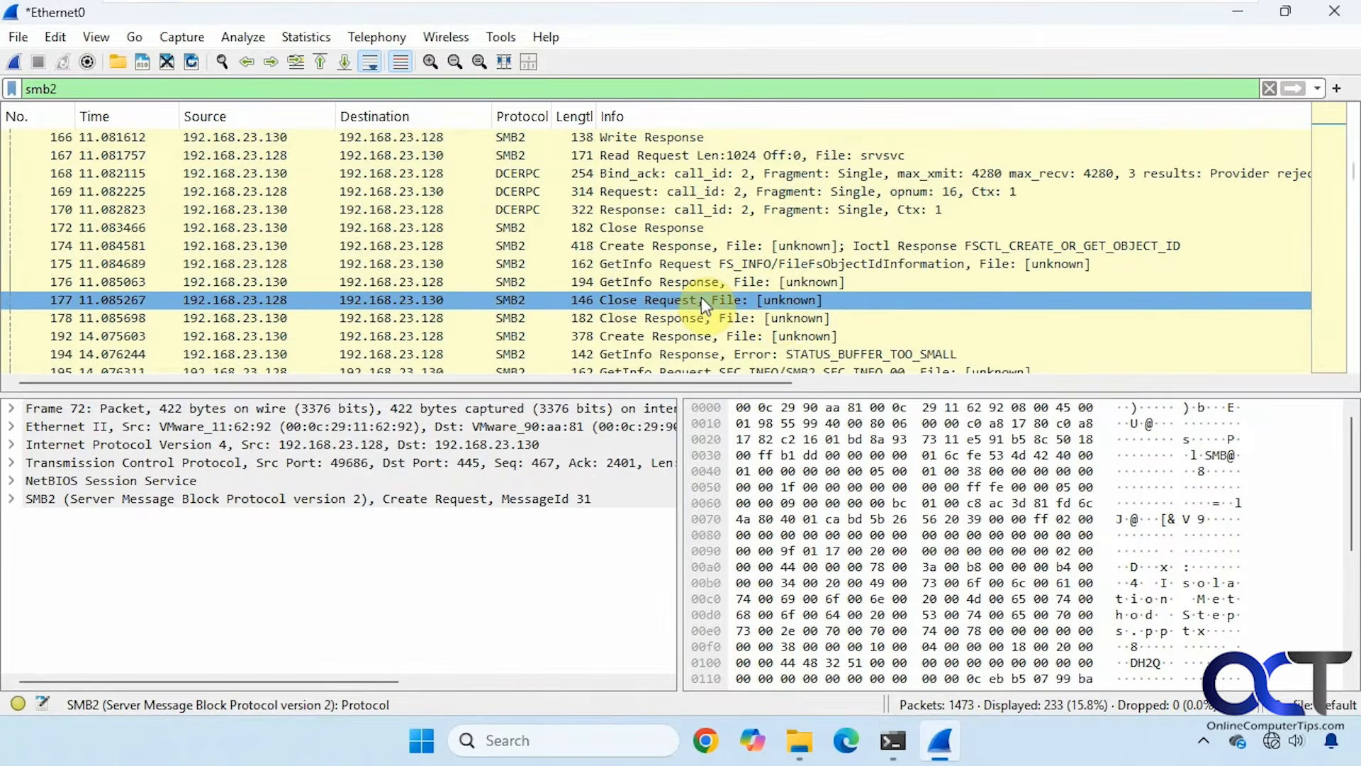
{"action": "scroll", "coordinate": [701, 300], "scroll_direction": "down", "scroll_amount": 1}
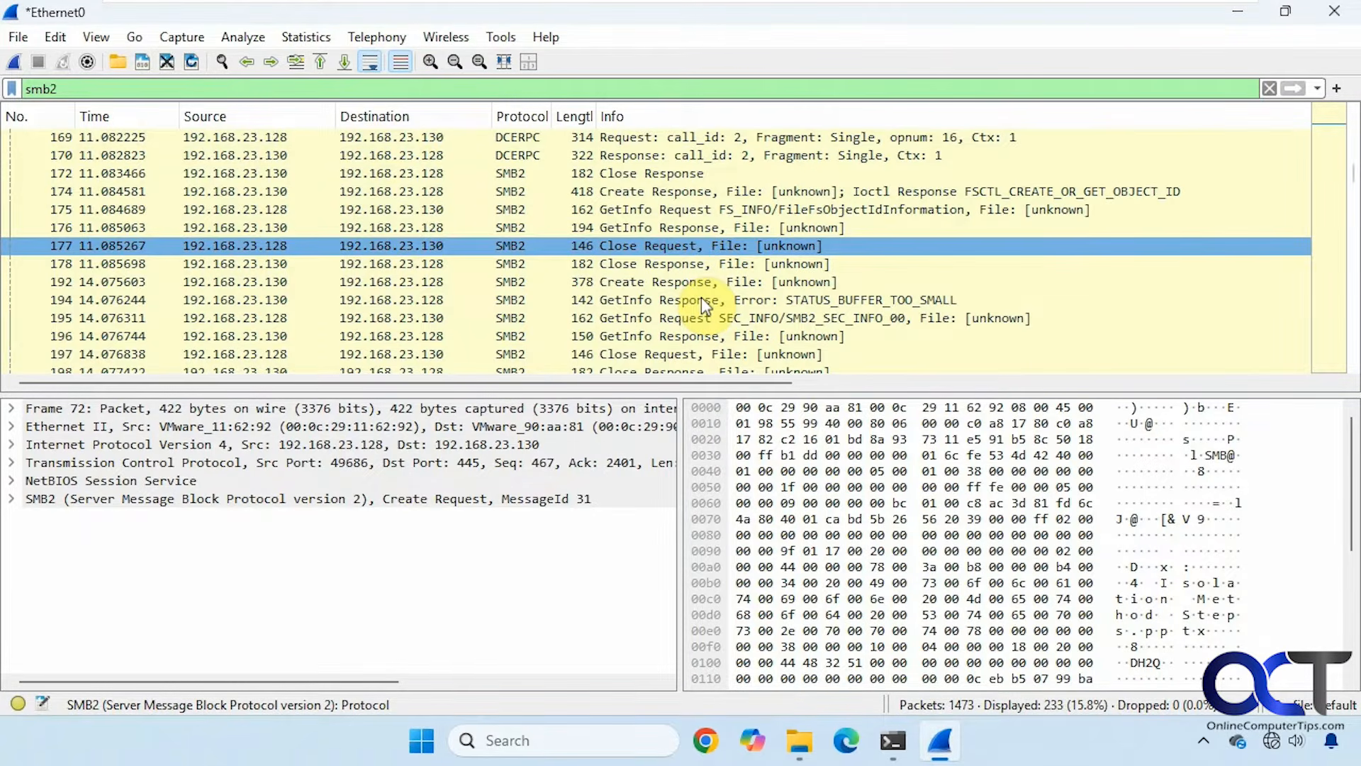
{"action": "scroll", "coordinate": [700, 296], "scroll_direction": "down", "scroll_amount": 1}
{"action": "scroll", "coordinate": [701, 296], "scroll_direction": "down", "scroll_amount": 1}
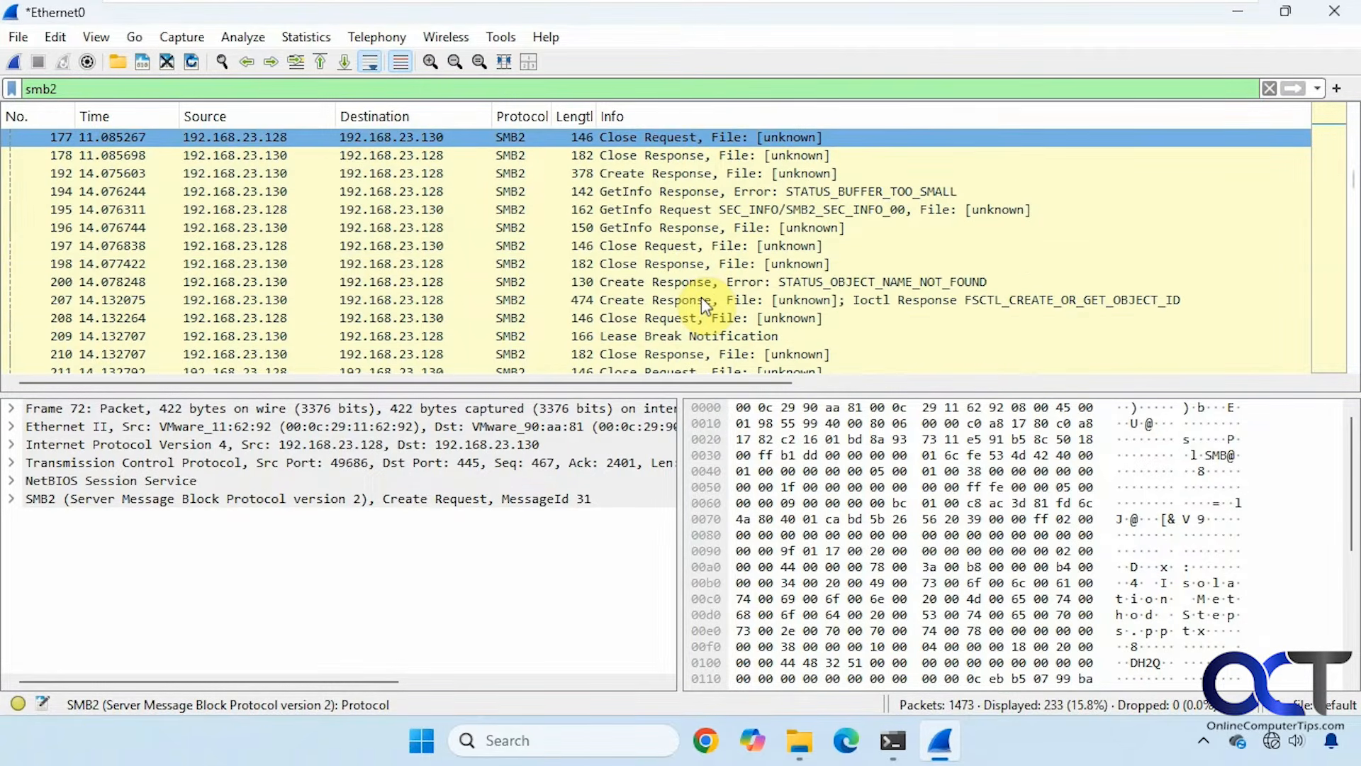
{"action": "scroll", "coordinate": [700, 296], "scroll_direction": "down", "scroll_amount": 5}
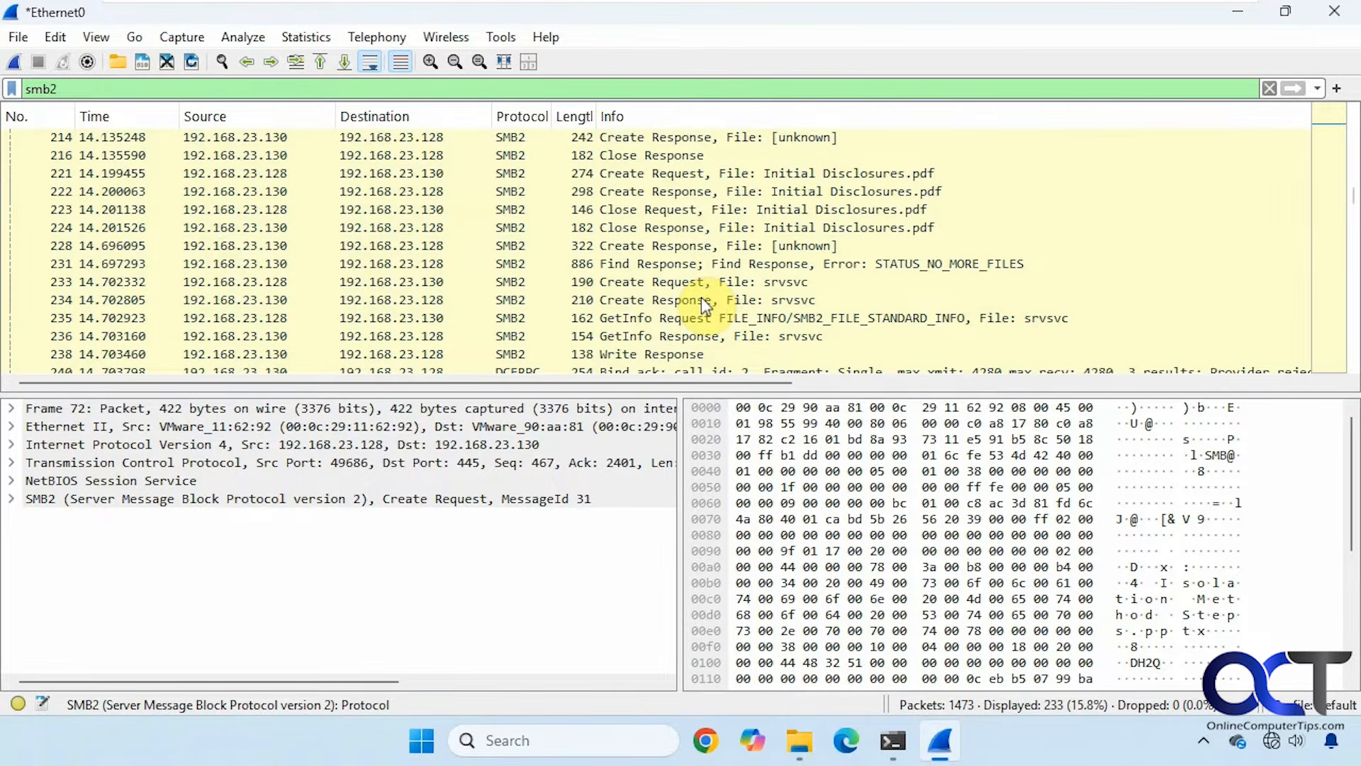
{"action": "scroll", "coordinate": [700, 296], "scroll_direction": "down", "scroll_amount": 1}
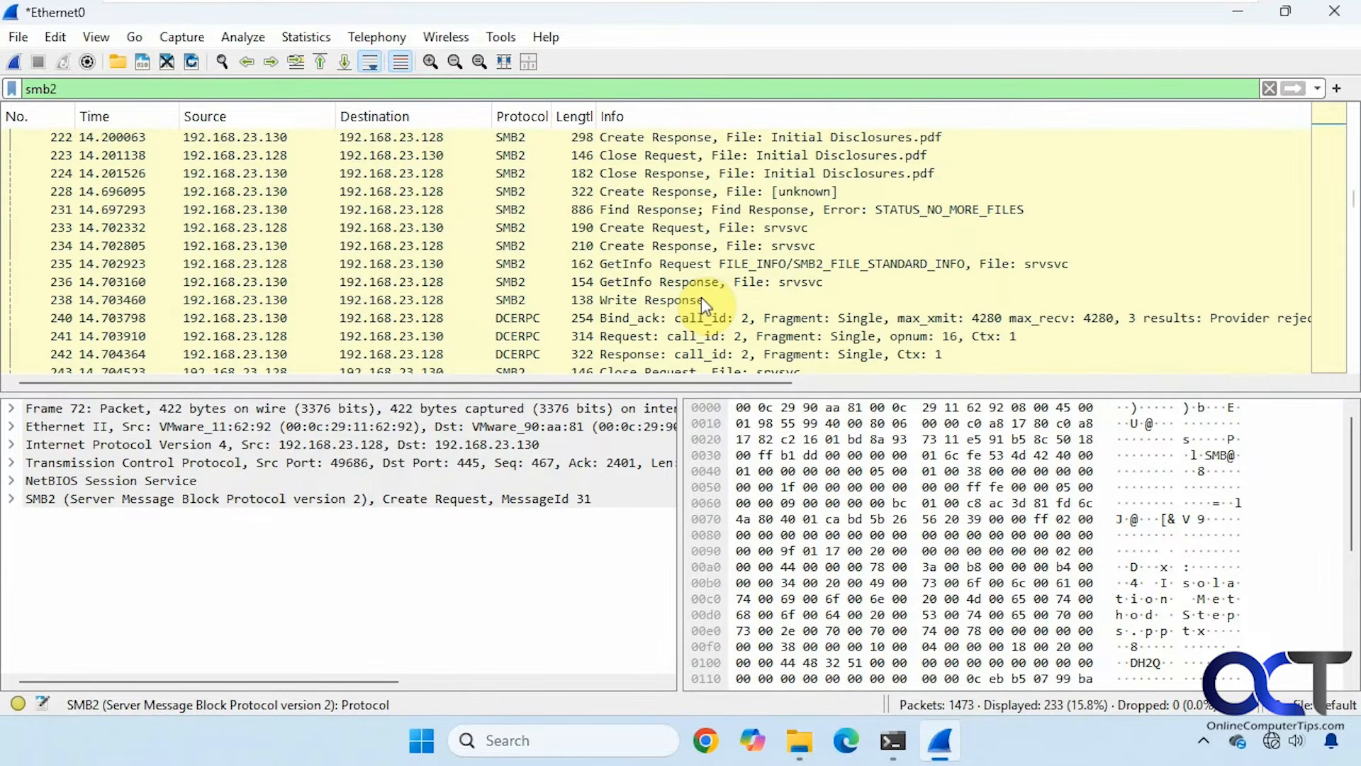
{"action": "scroll", "coordinate": [701, 296], "scroll_direction": "down", "scroll_amount": 2}
{"action": "scroll", "coordinate": [701, 296], "scroll_direction": "down", "scroll_amount": 2}
{"action": "scroll", "coordinate": [700, 296], "scroll_direction": "down", "scroll_amount": 9}
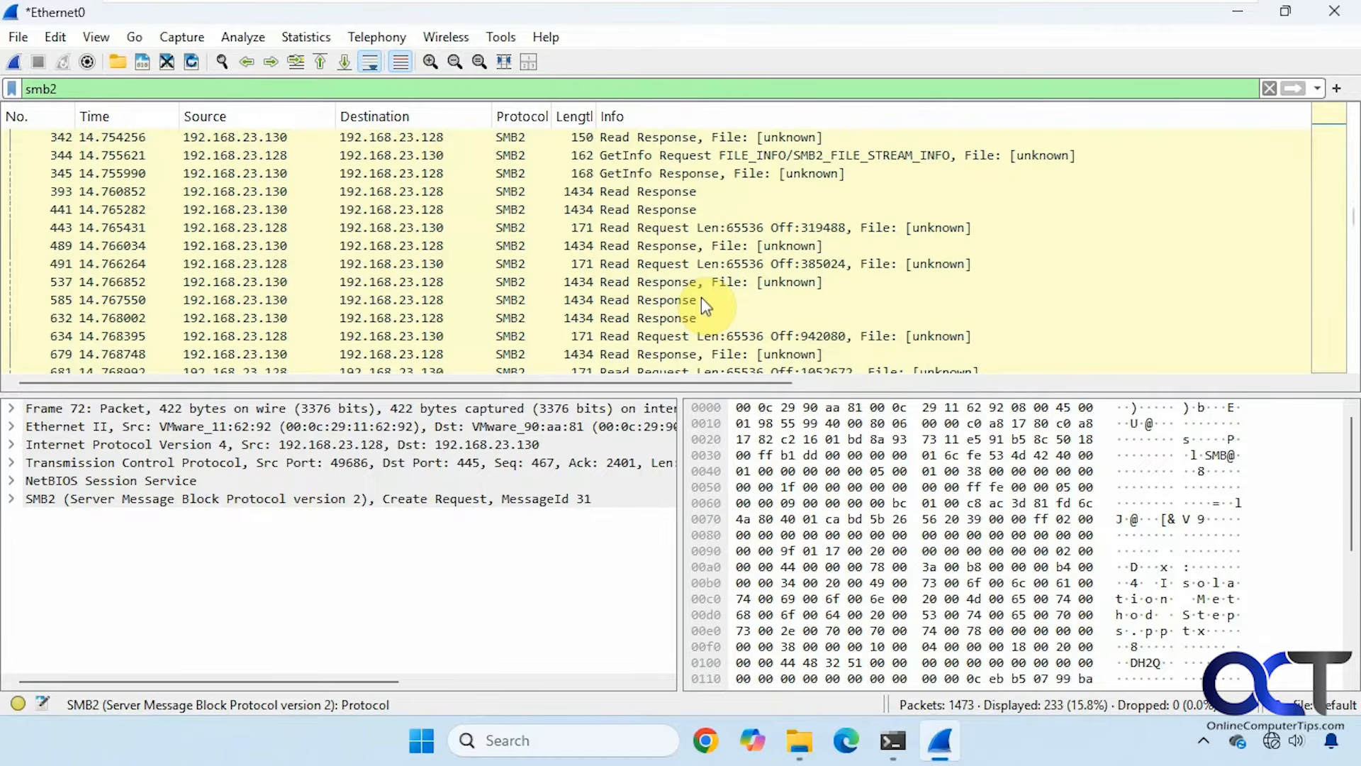
{"action": "scroll", "coordinate": [701, 296], "scroll_direction": "down", "scroll_amount": 4}
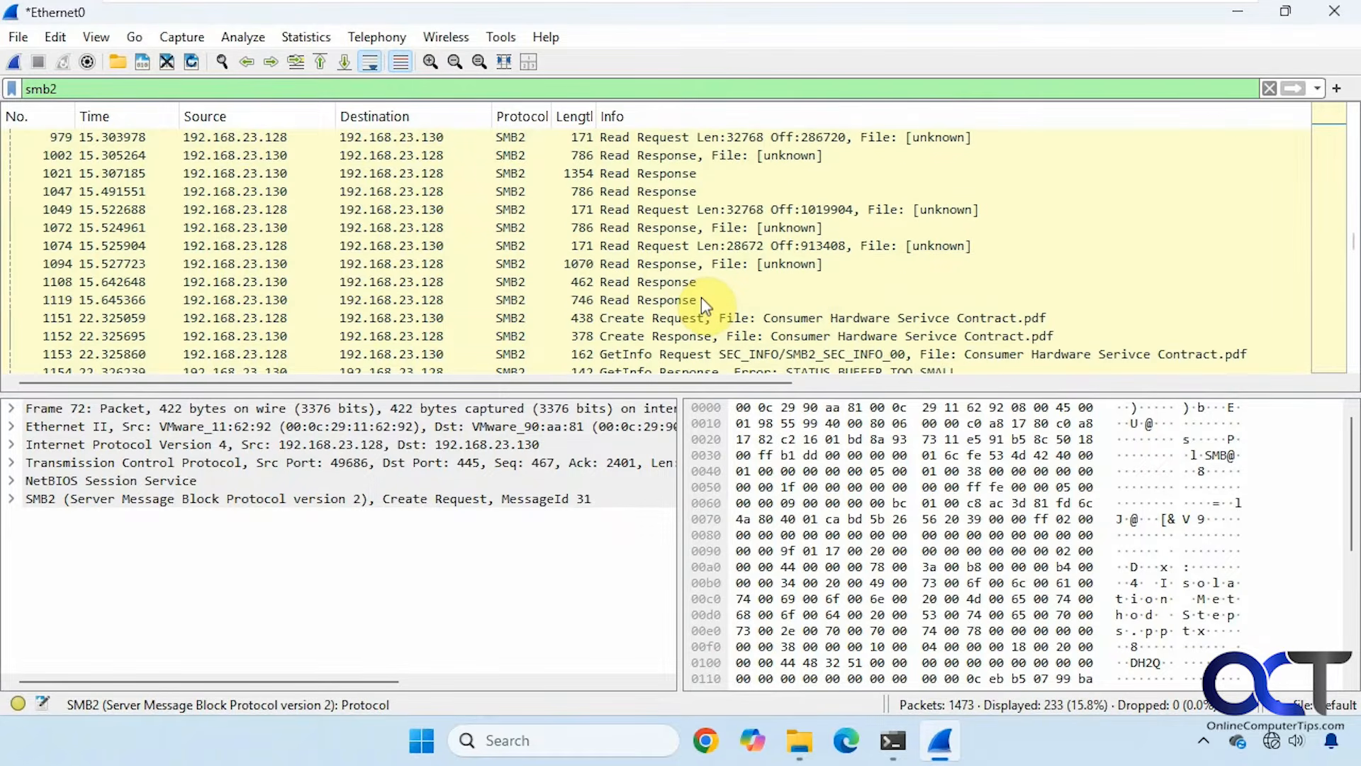
{"action": "scroll", "coordinate": [700, 297], "scroll_direction": "down", "scroll_amount": 2}
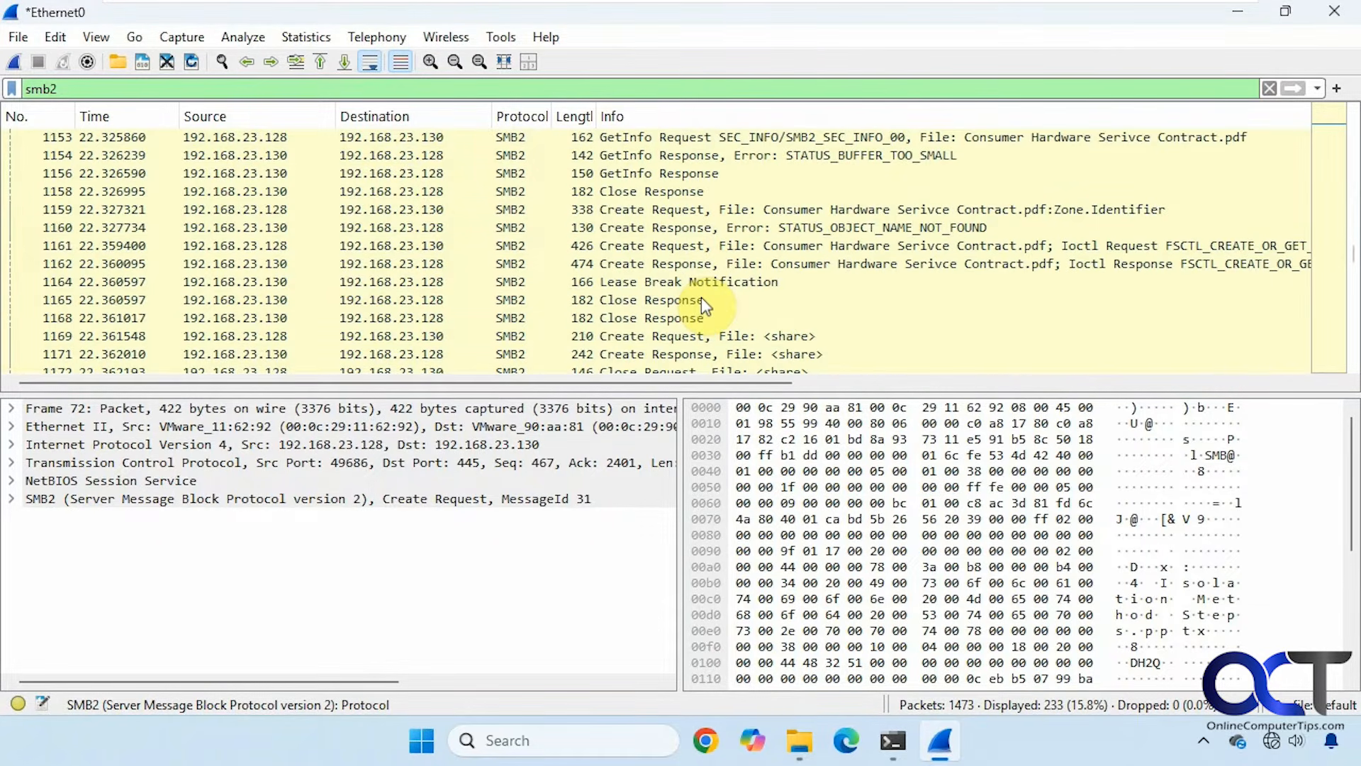
{"action": "scroll", "coordinate": [700, 296], "scroll_direction": "down", "scroll_amount": 5}
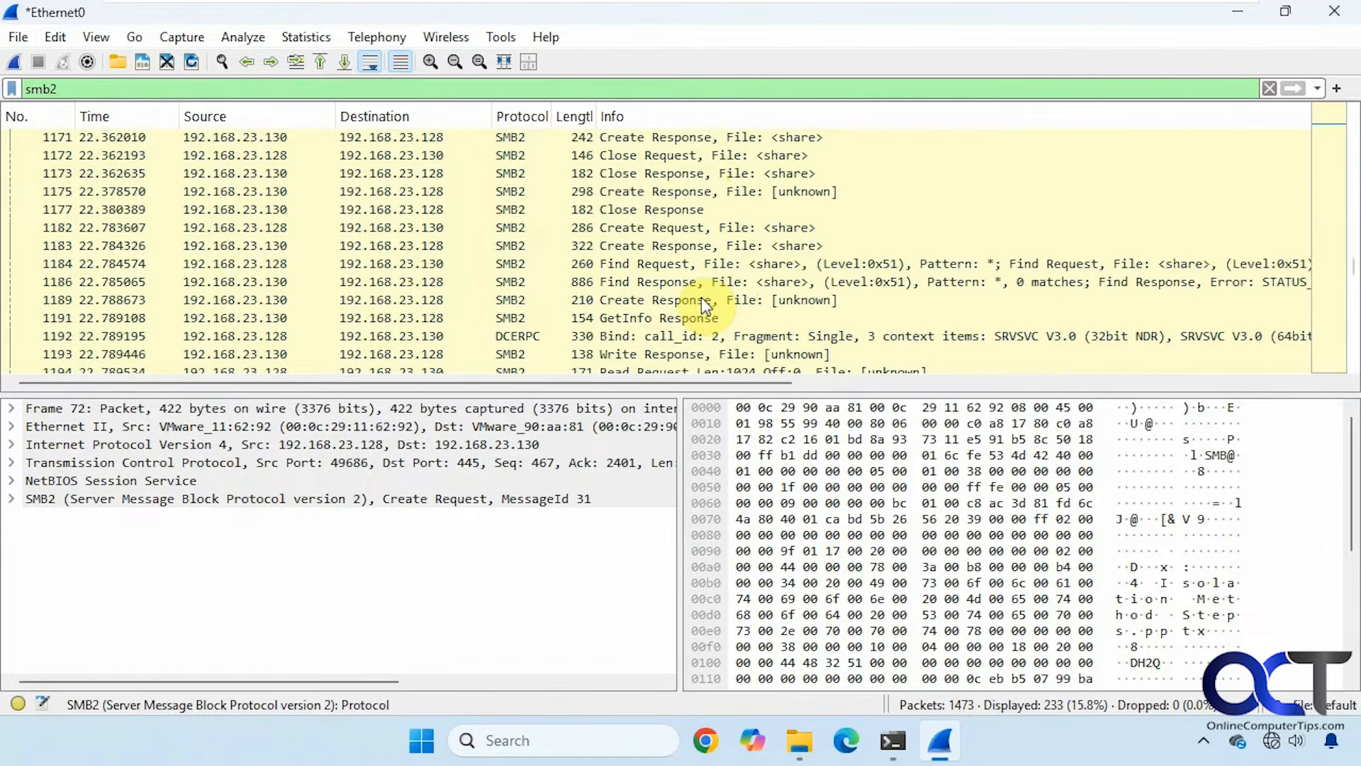
Inspect the Consumer Hardware Serivce Contract.pdf create request and packet 1402 for New Text Document.txt.
{"action": "scroll", "coordinate": [701, 296], "scroll_direction": "down", "scroll_amount": 1}
{"action": "left_click", "coordinate": [822, 281]}
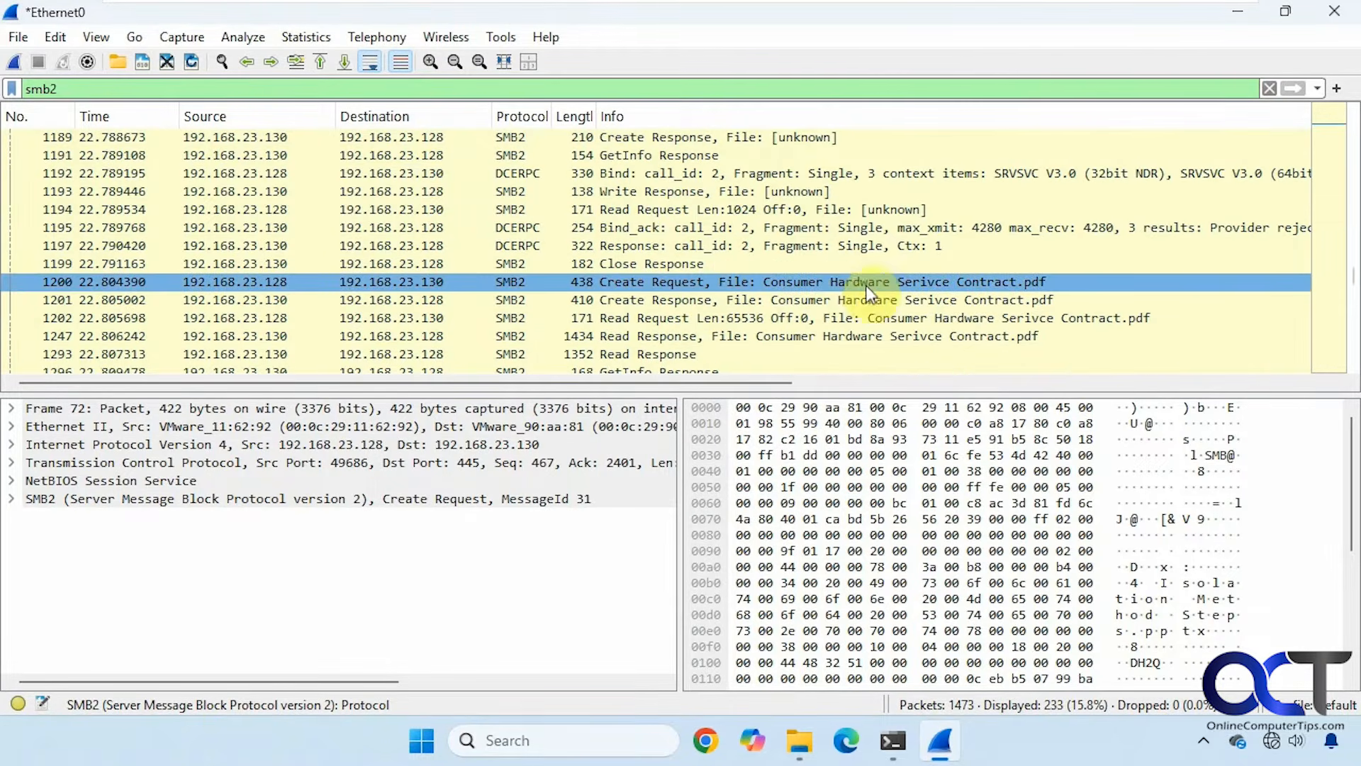
{"action": "scroll", "coordinate": [825, 285], "scroll_direction": "down", "scroll_amount": 4}
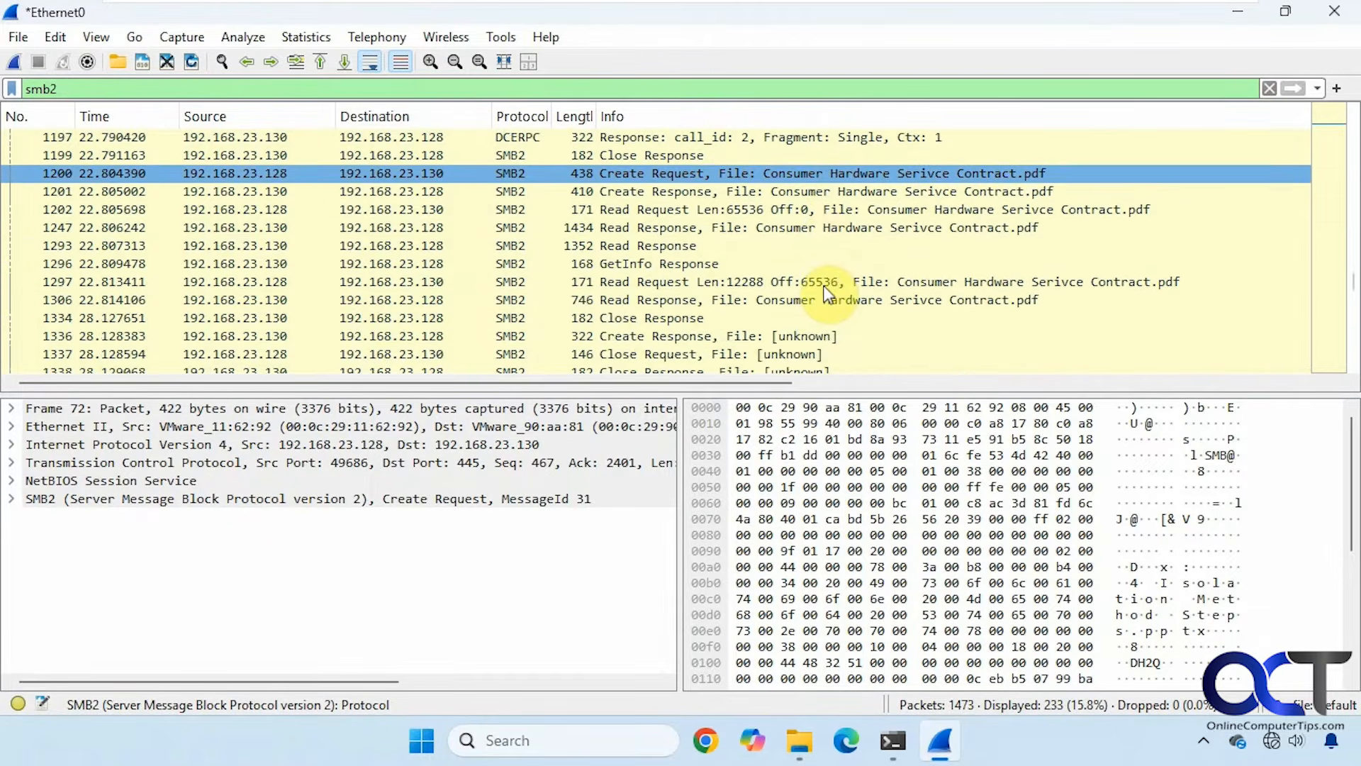
{"action": "scroll", "coordinate": [827, 293], "scroll_direction": "down", "scroll_amount": 2}
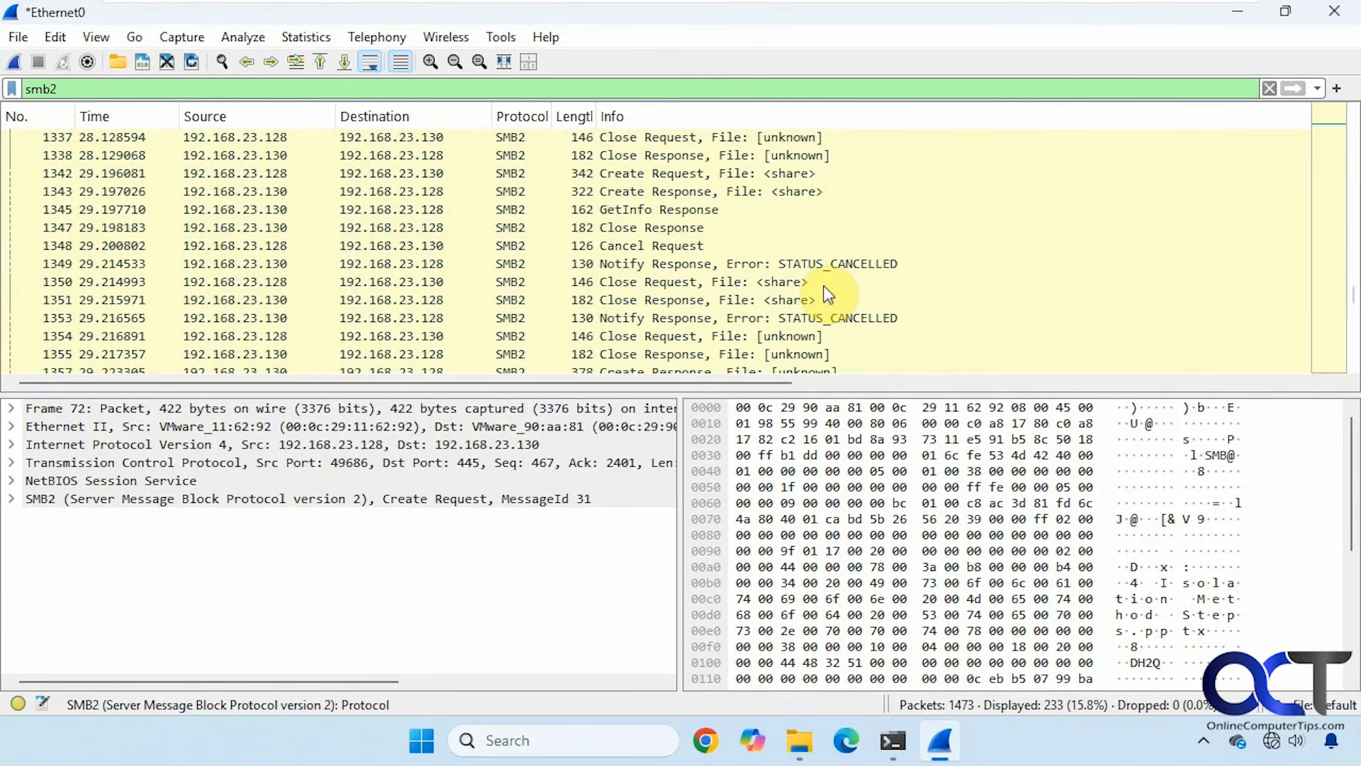
{"action": "scroll", "coordinate": [827, 294], "scroll_direction": "down", "scroll_amount": 4}
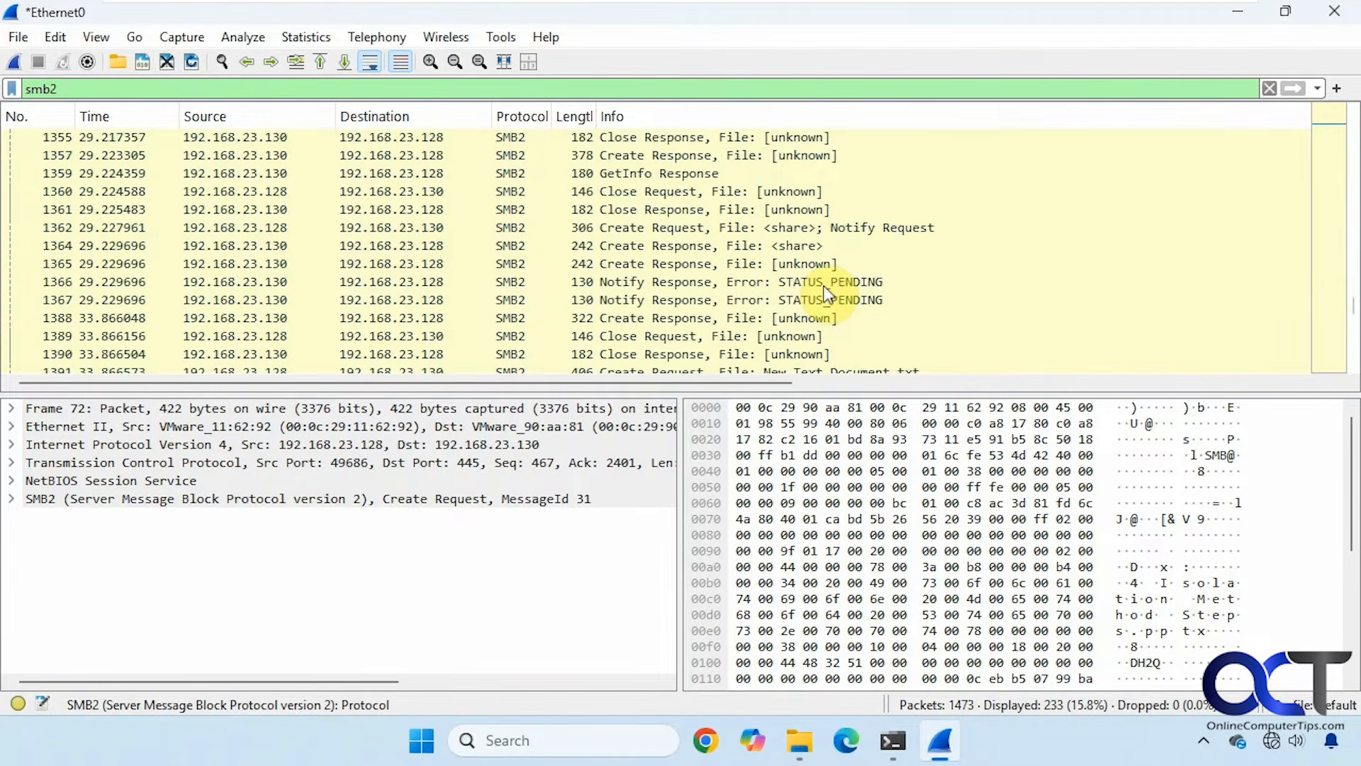
{"action": "scroll", "coordinate": [826, 293], "scroll_direction": "down", "scroll_amount": 4}
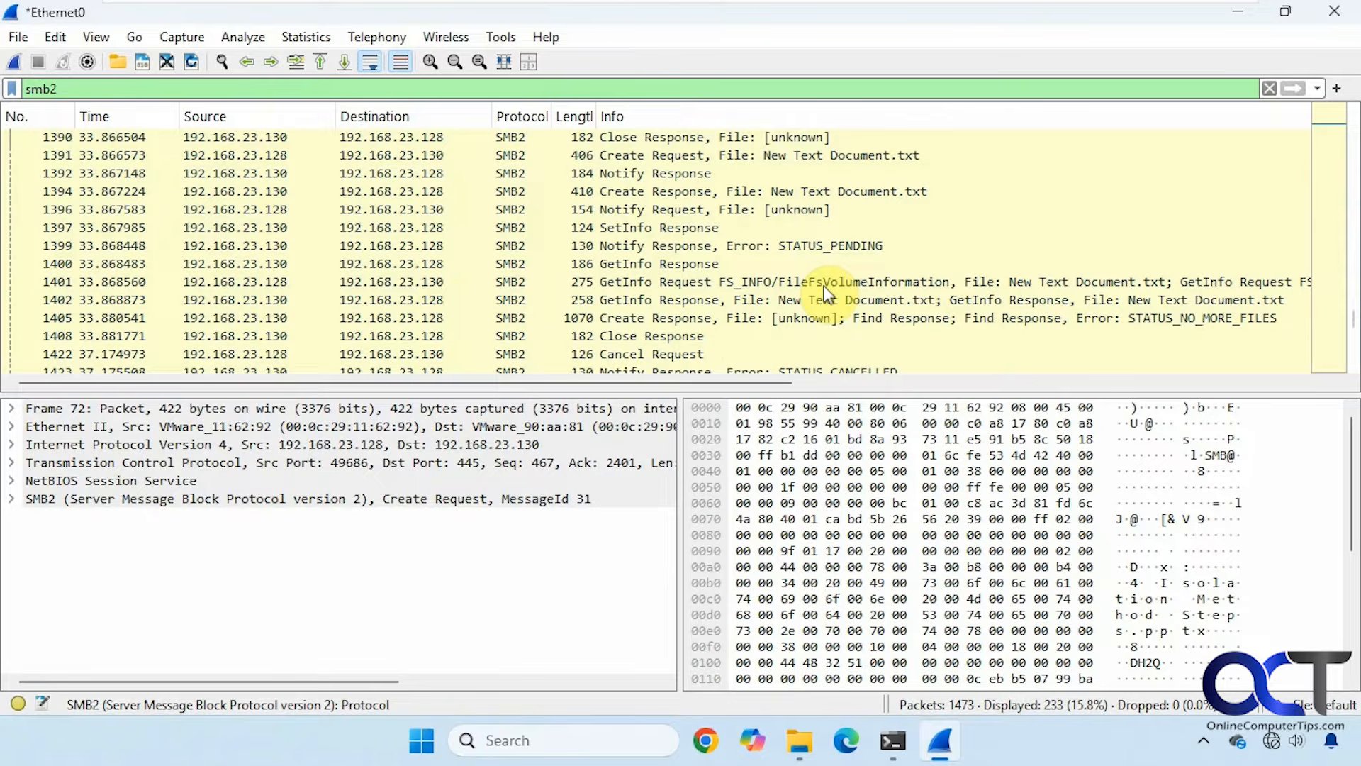
{"action": "left_click", "coordinate": [781, 299]}
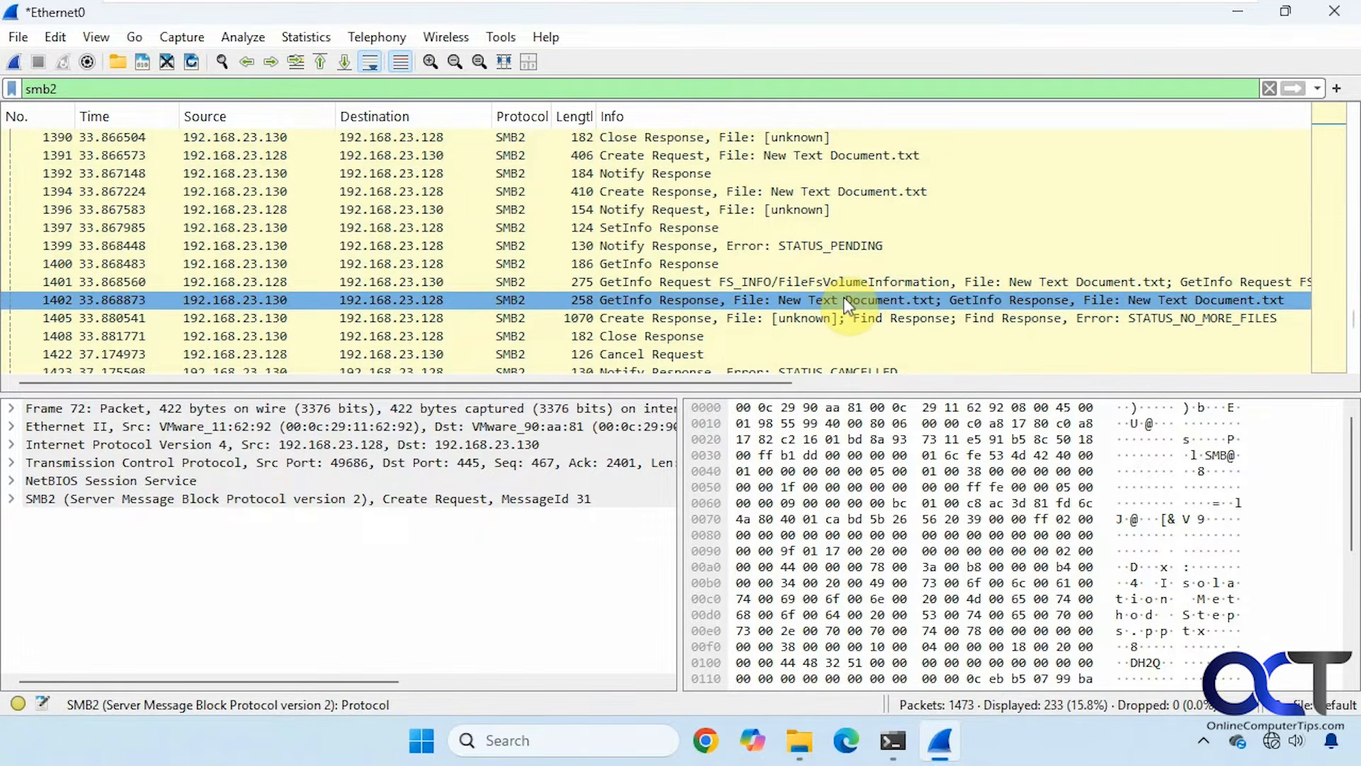
Find the SetInfo request 1434 renaming to test.txt and its response.
{"action": "scroll", "coordinate": [844, 296], "scroll_direction": "down", "scroll_amount": 4}
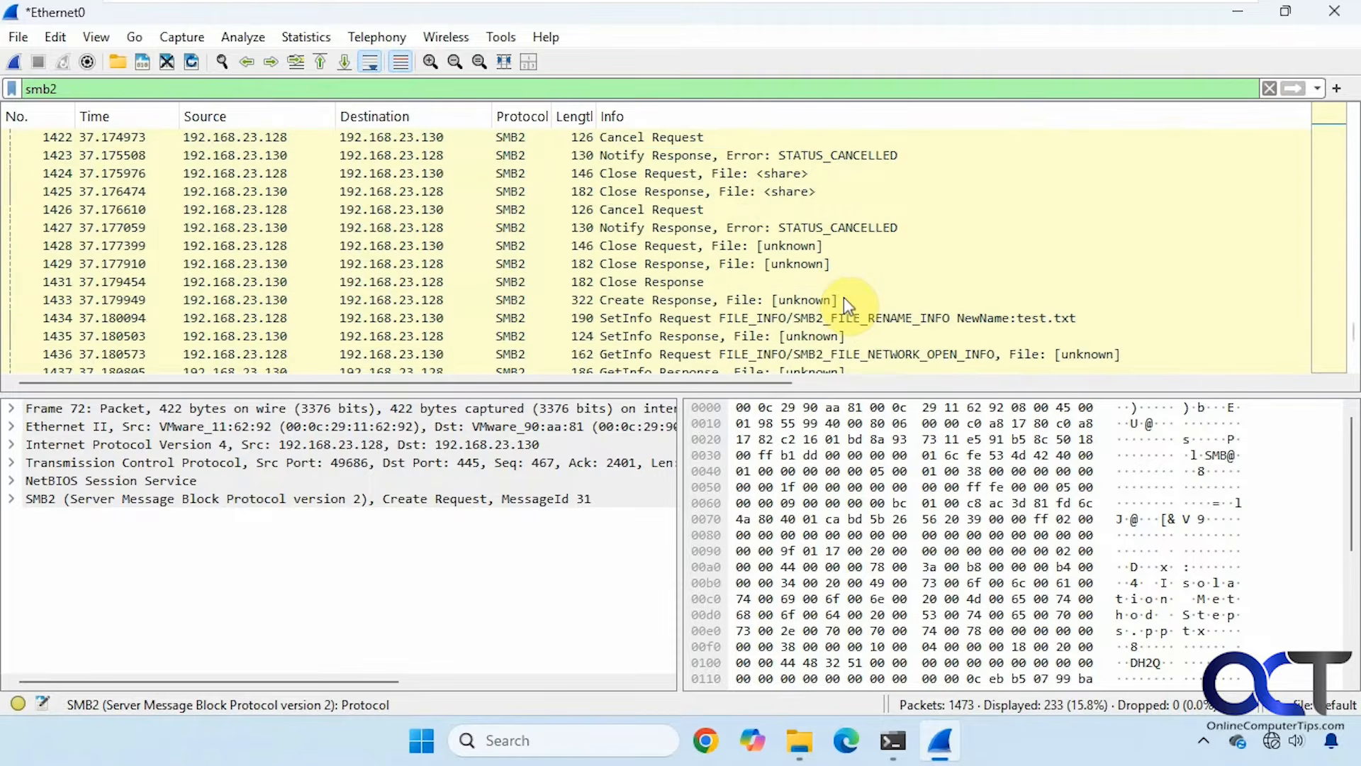
{"action": "scroll", "coordinate": [844, 296], "scroll_direction": "down", "scroll_amount": 1}
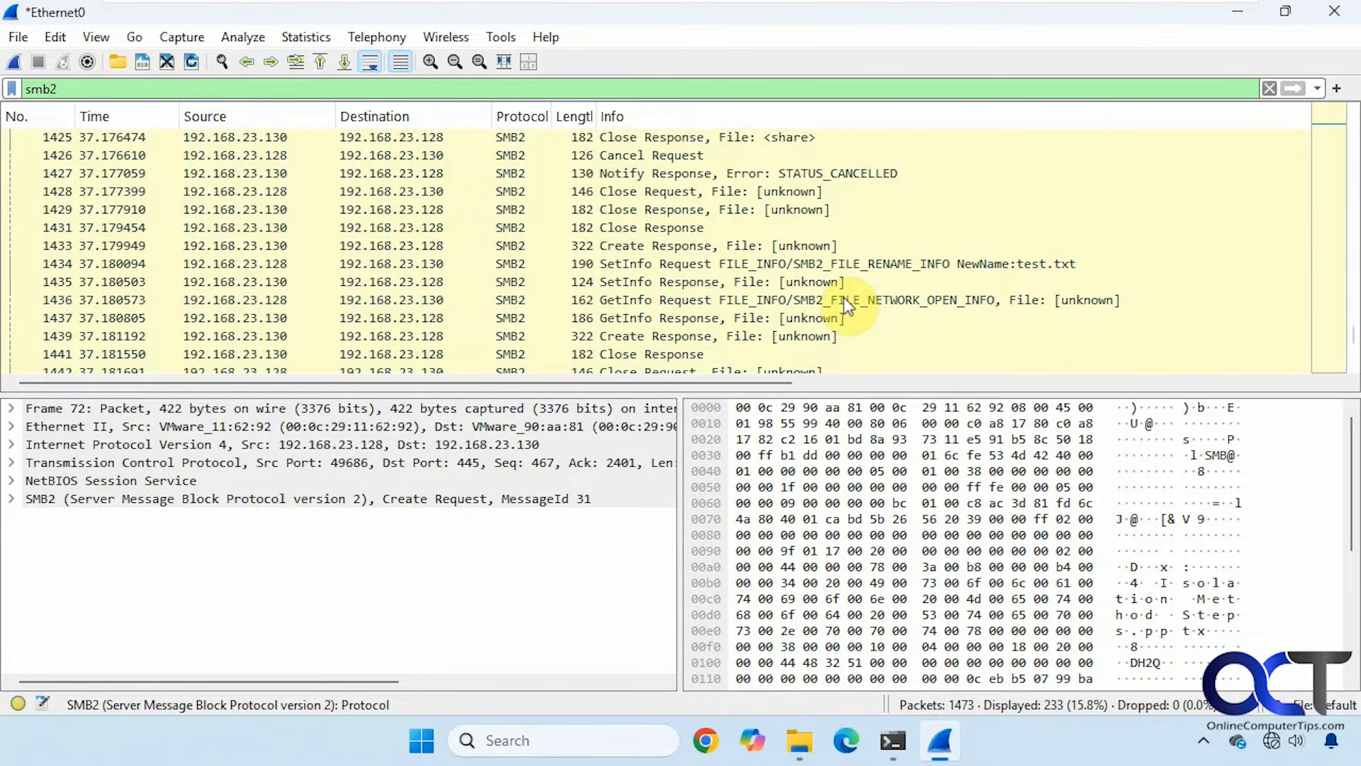
{"action": "left_click", "coordinate": [899, 263]}
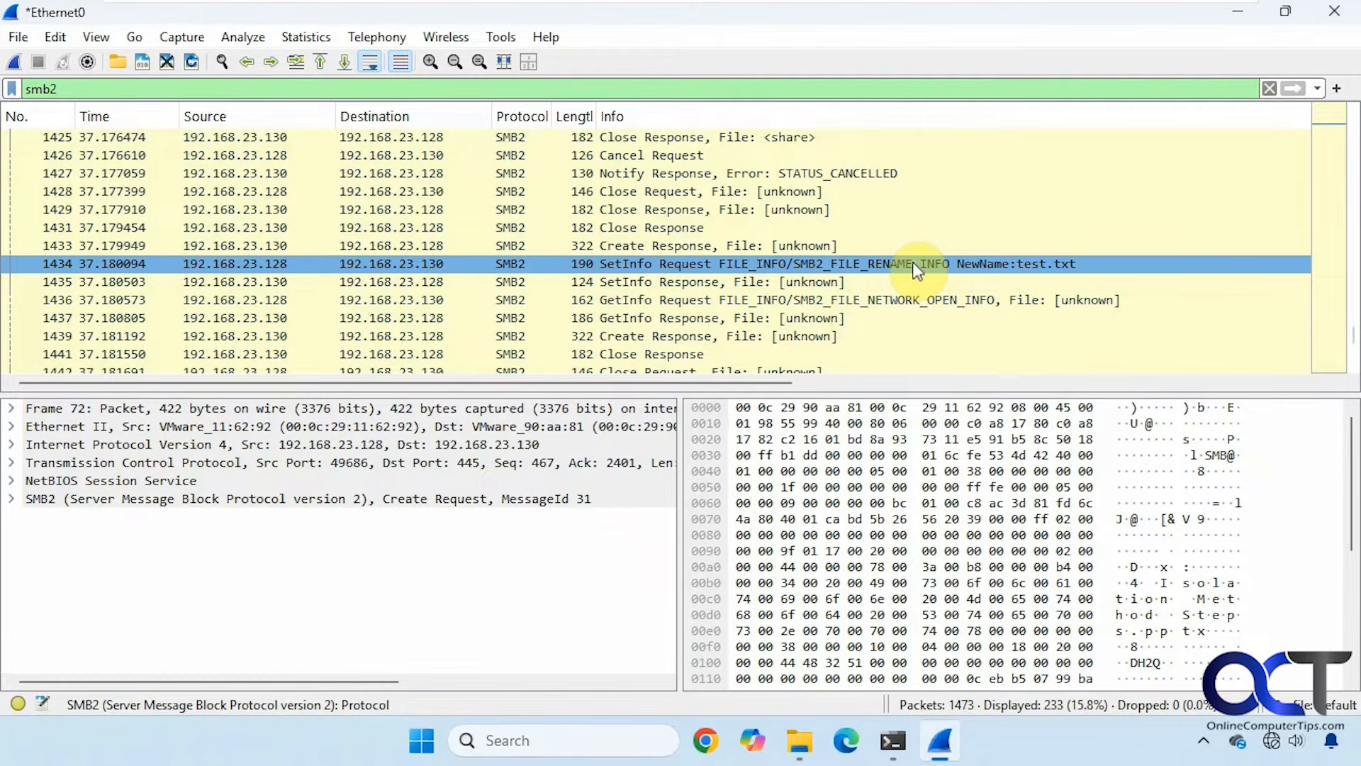
{"action": "left_click", "coordinate": [764, 287]}
Inspect GetInfo packets 1436 and 1437, SetInfo response 1435, and Close Response 1429.
{"action": "left_click", "coordinate": [742, 304]}
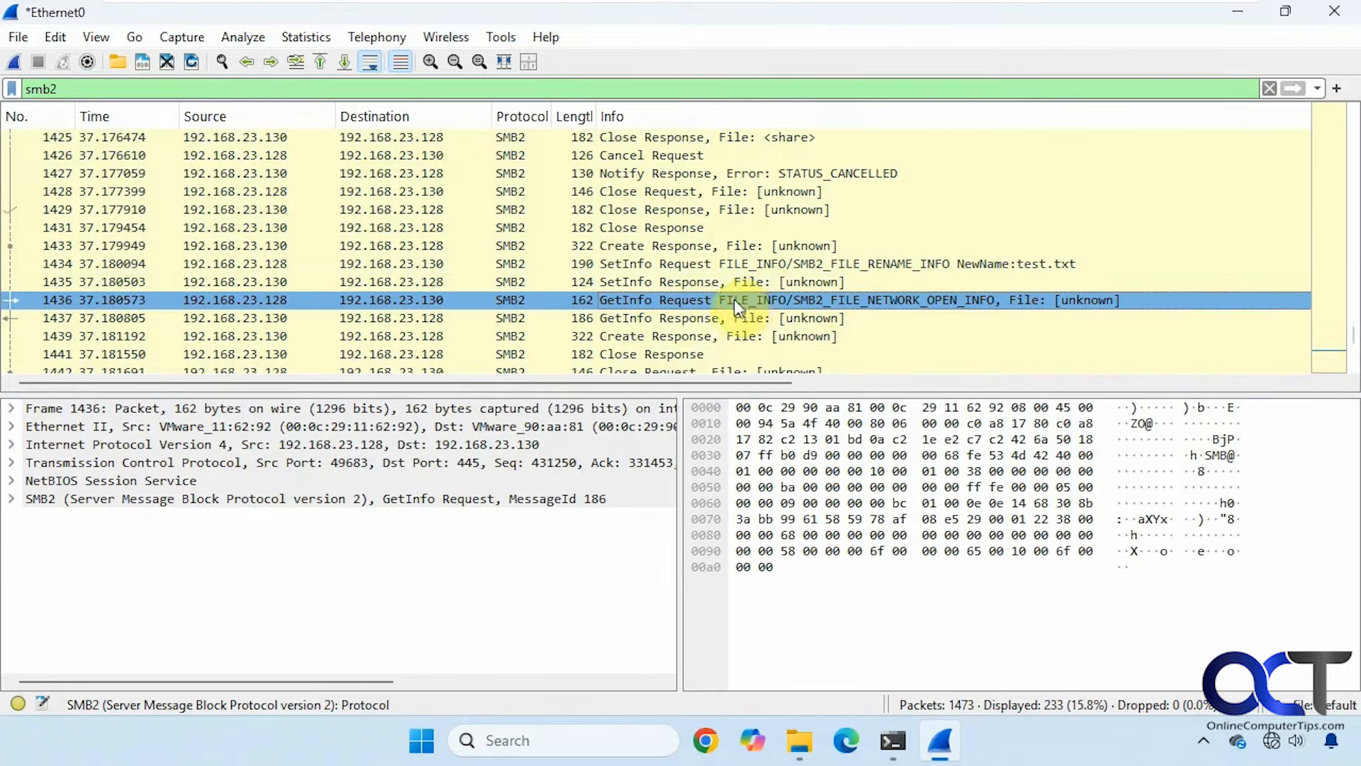
{"action": "left_click", "coordinate": [380, 314]}
{"action": "left_click", "coordinate": [381, 300]}
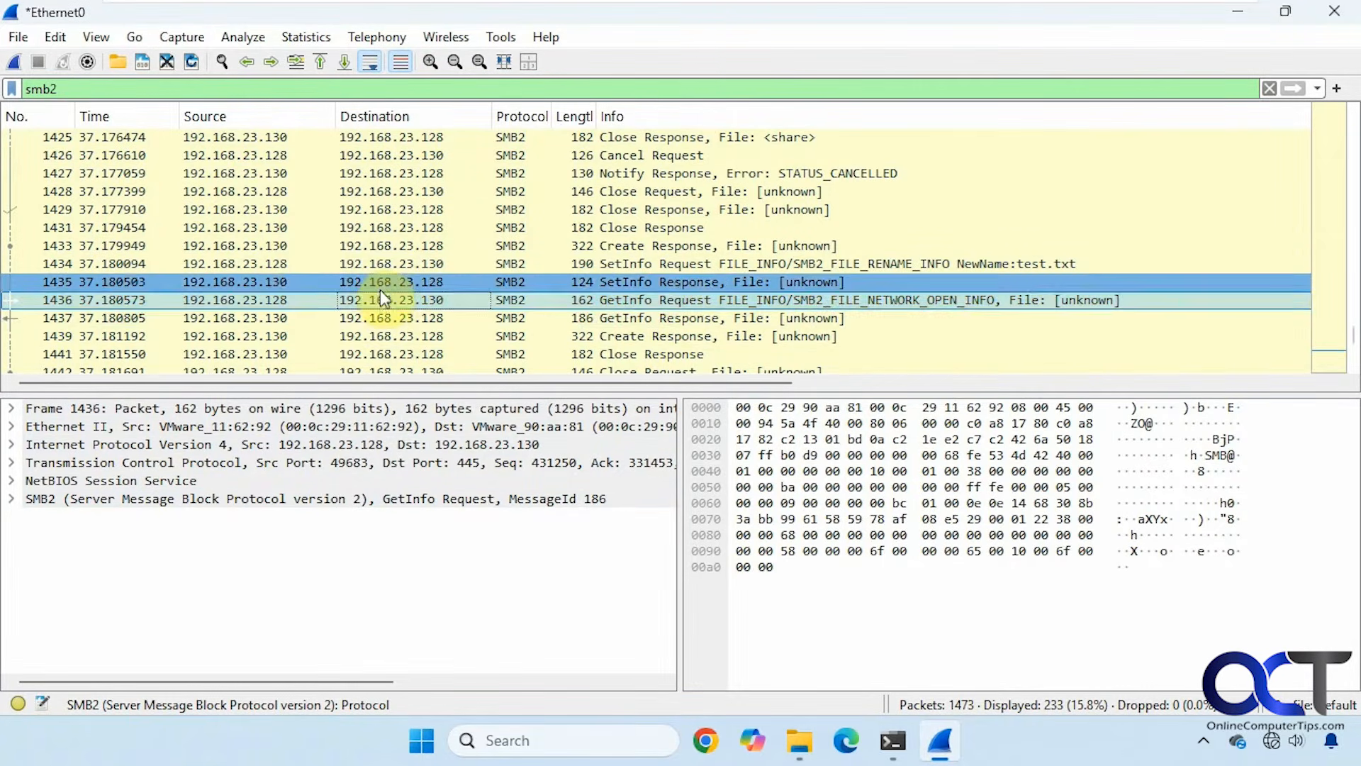
{"action": "left_click", "coordinate": [382, 263]}
{"action": "left_click", "coordinate": [386, 210]}
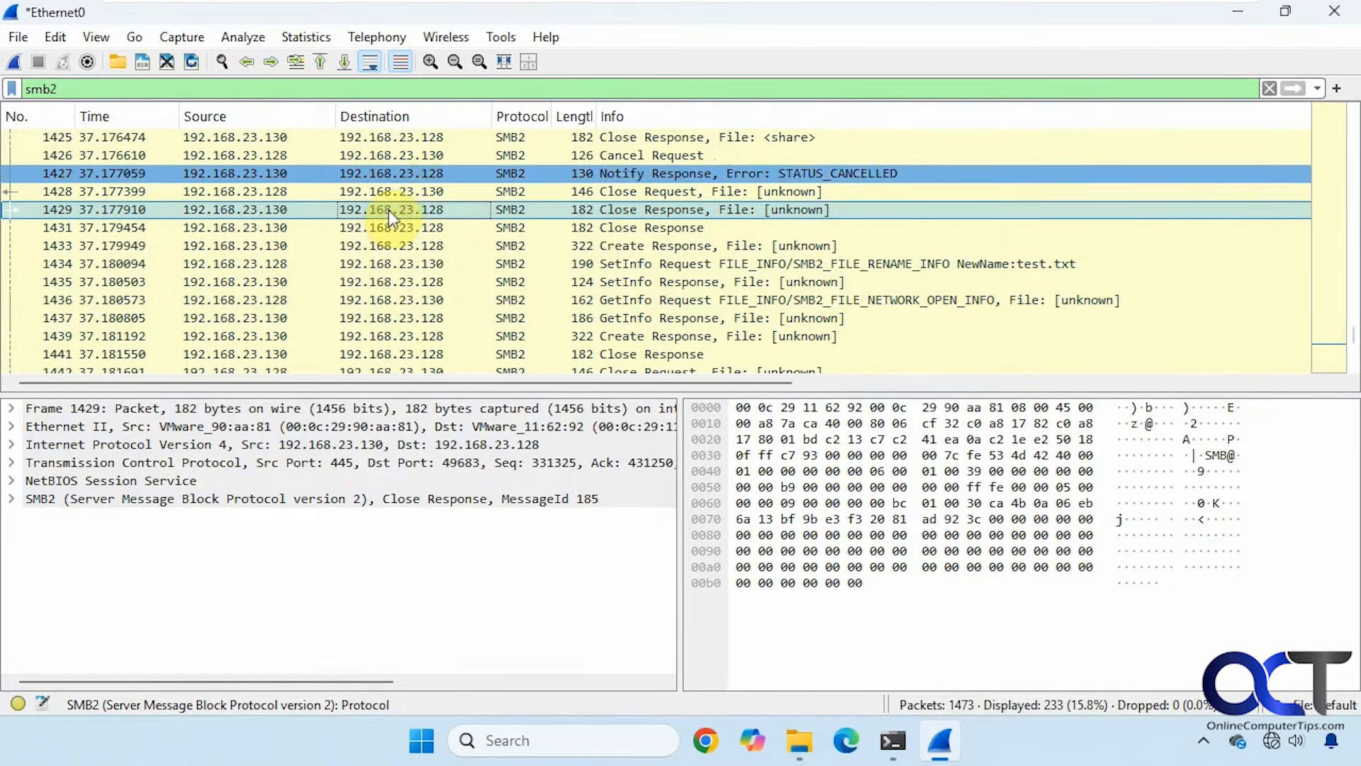
Launch the Win11-Pro Remote Desktop shortcut, then request a new Wireshark capture.
{"action": "left_click", "coordinate": [1237, 10]}
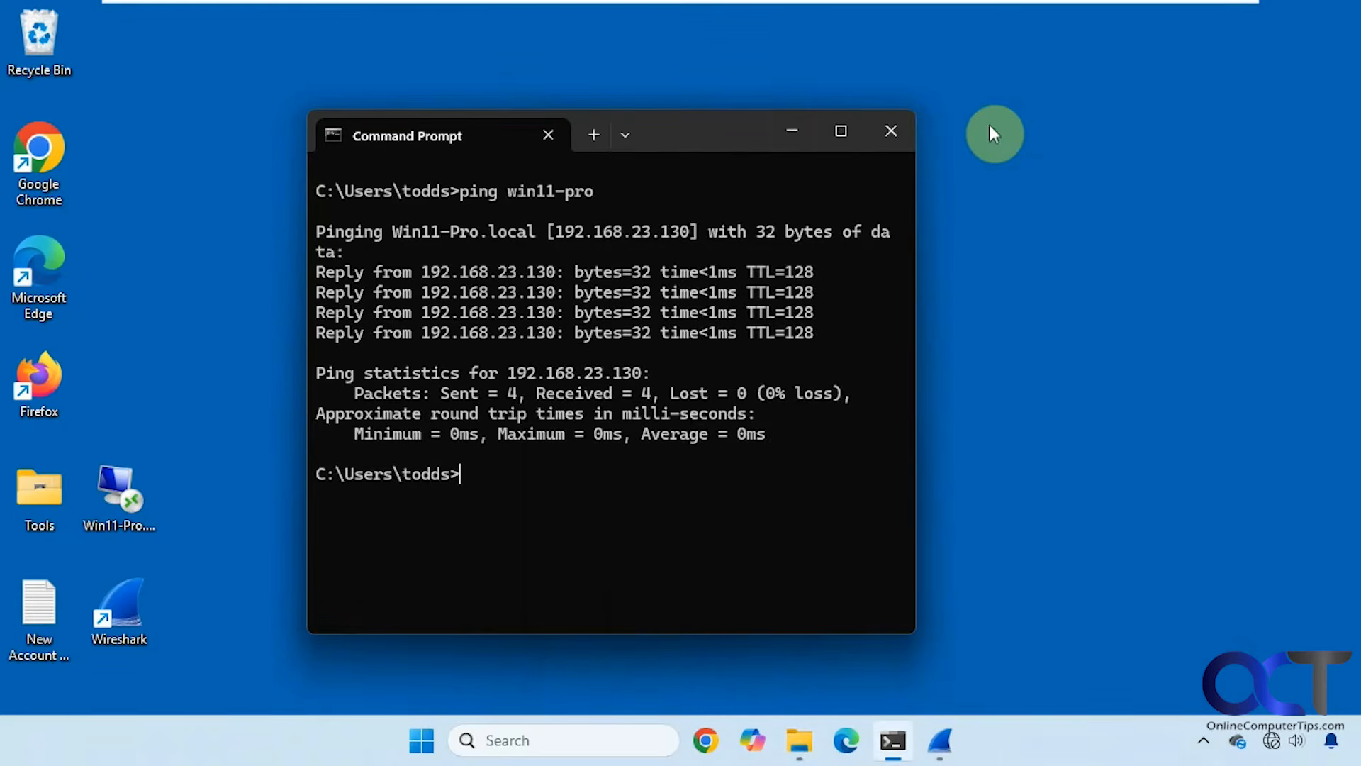
{"action": "left_click", "coordinate": [794, 131]}
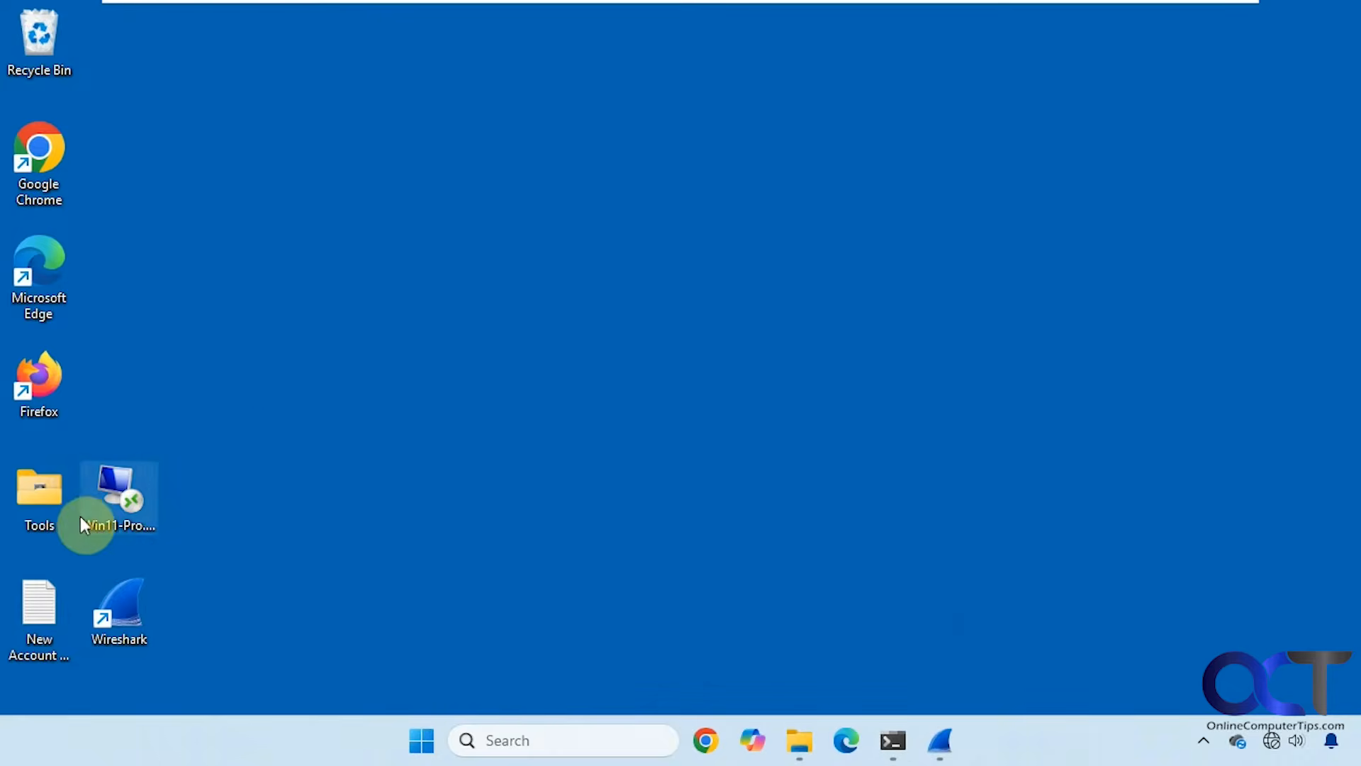
{"action": "double_click", "coordinate": [108, 500]}
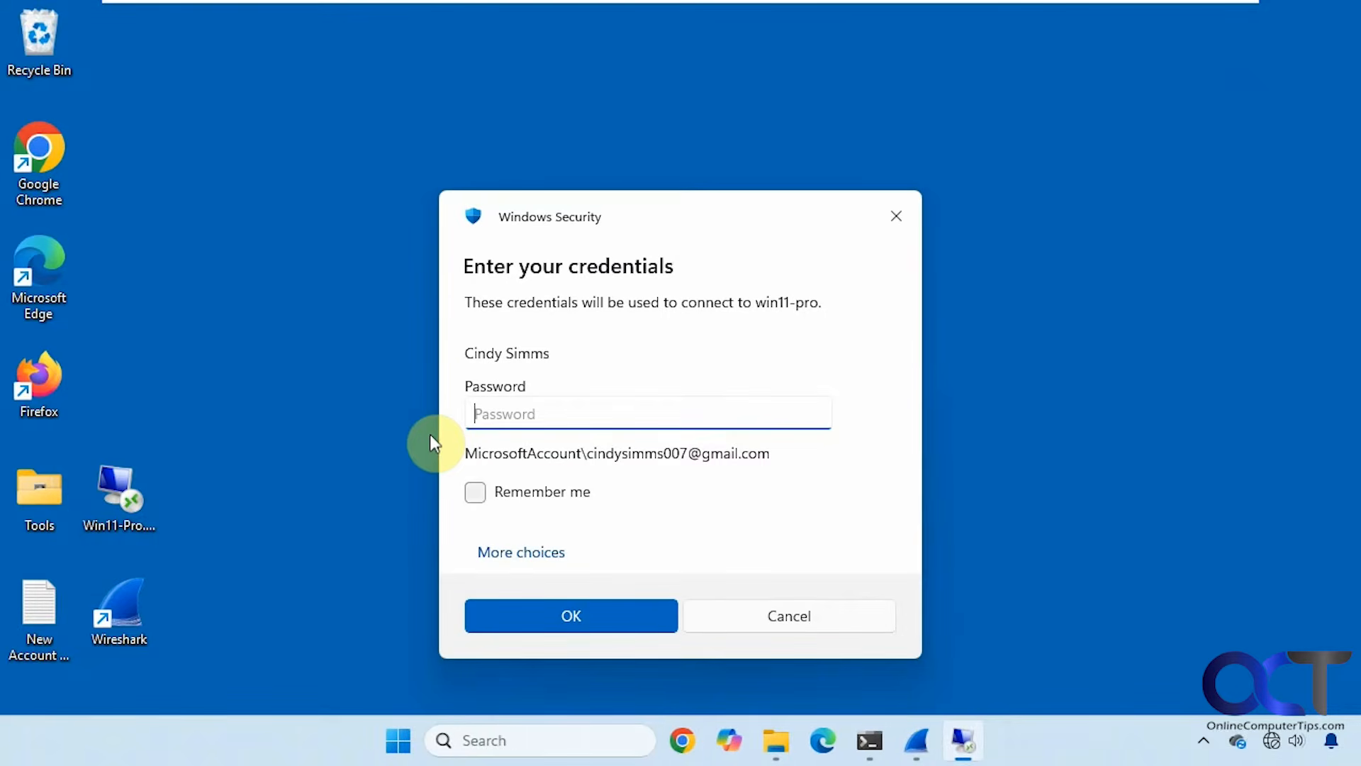
{"action": "left_click", "coordinate": [916, 745]}
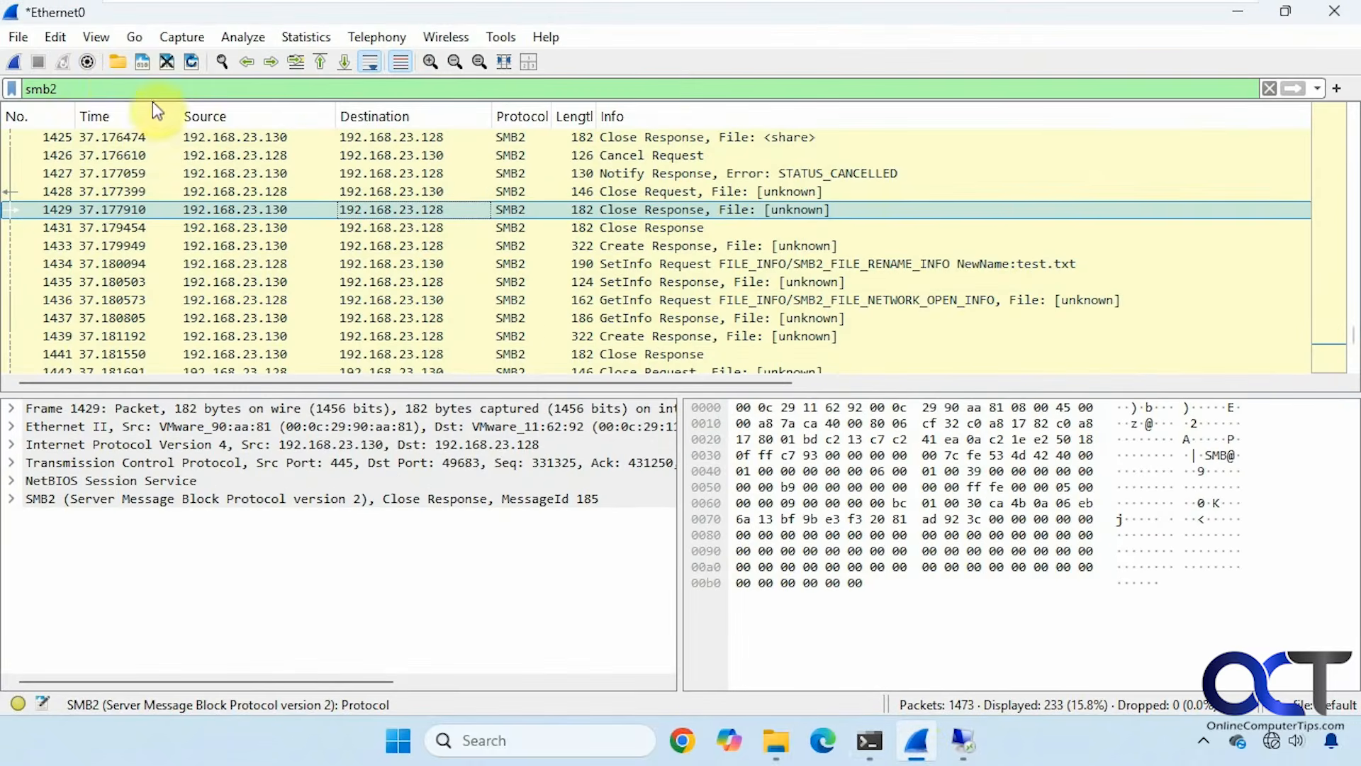
{"action": "left_click", "coordinate": [11, 61]}
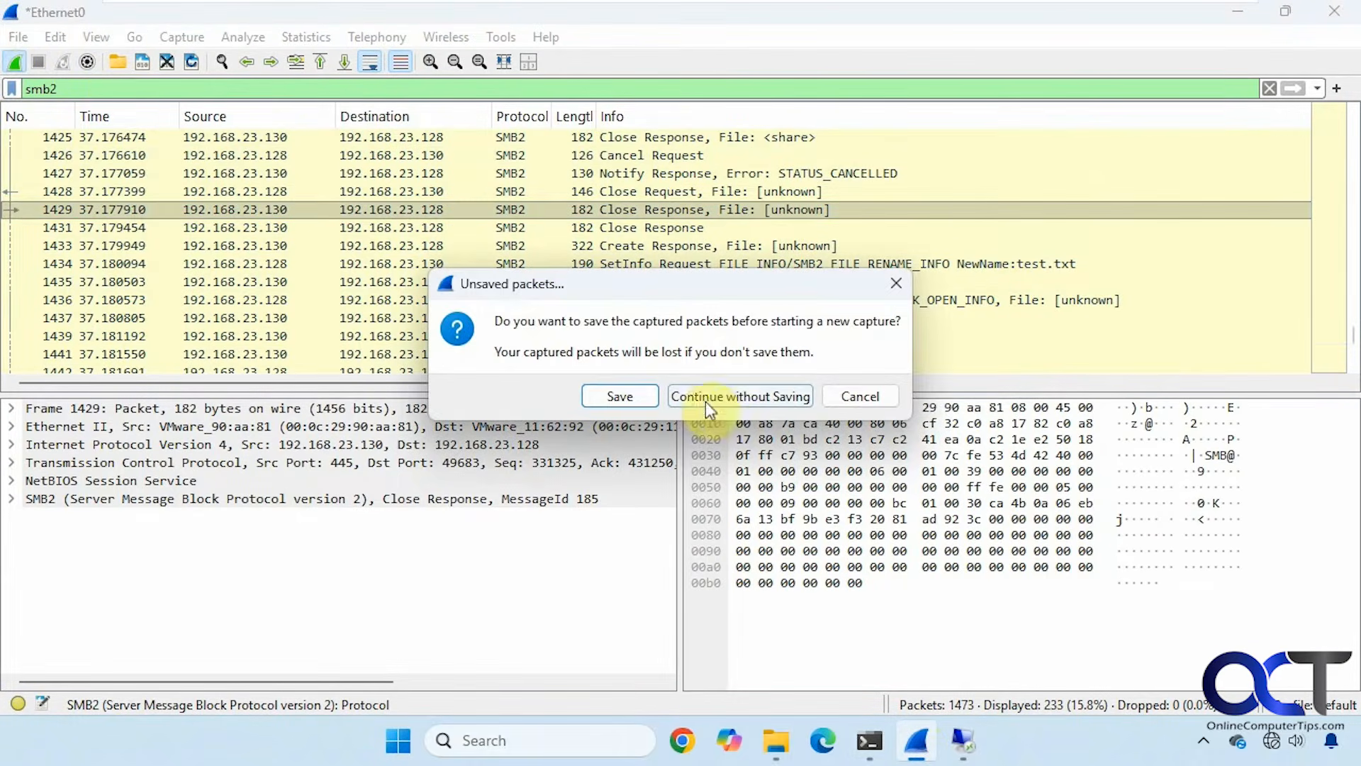
Discard the old packets, clear the smb2 filter on the new capture, and return to the credentials prompt.
{"action": "left_click", "coordinate": [724, 397]}
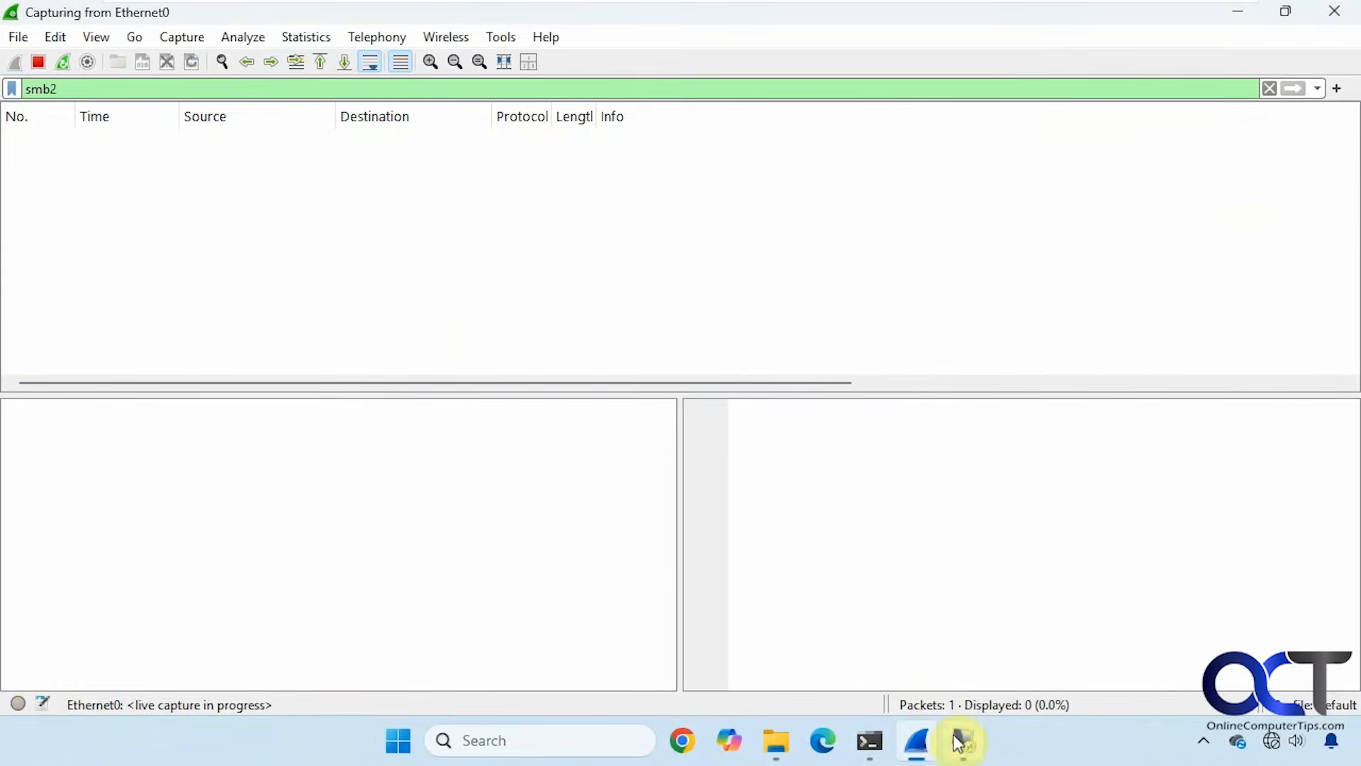
{"action": "left_click", "coordinate": [962, 743]}
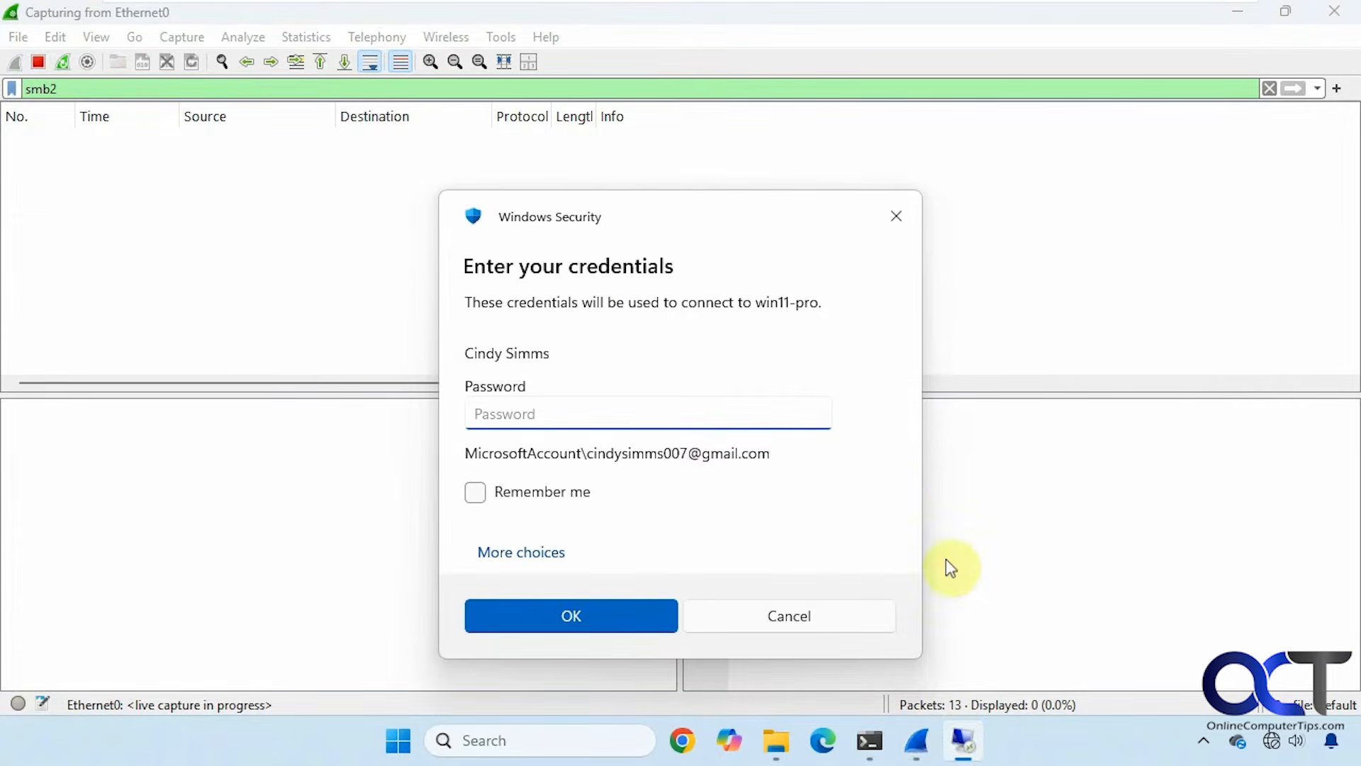
{"action": "left_click", "coordinate": [992, 294]}
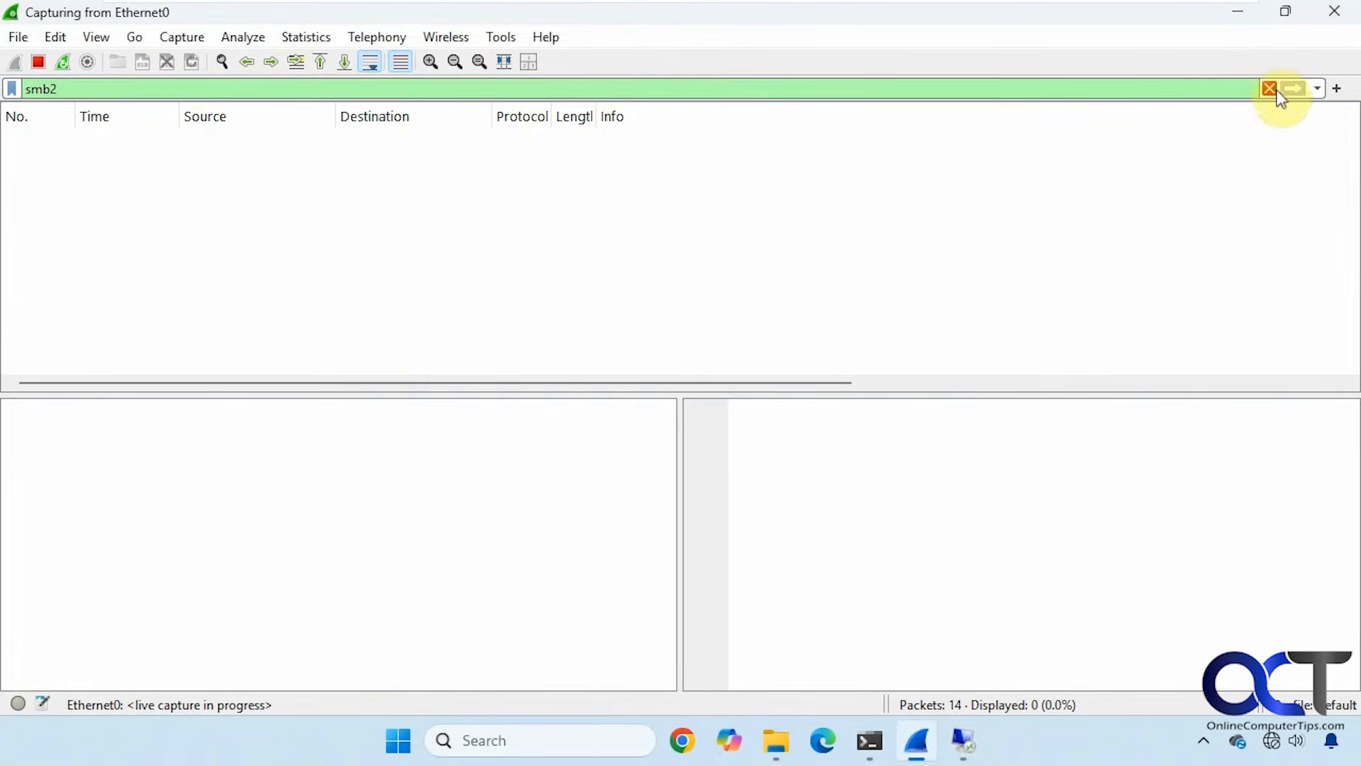
{"action": "left_click", "coordinate": [1268, 88]}
{"action": "left_click", "coordinate": [962, 738]}
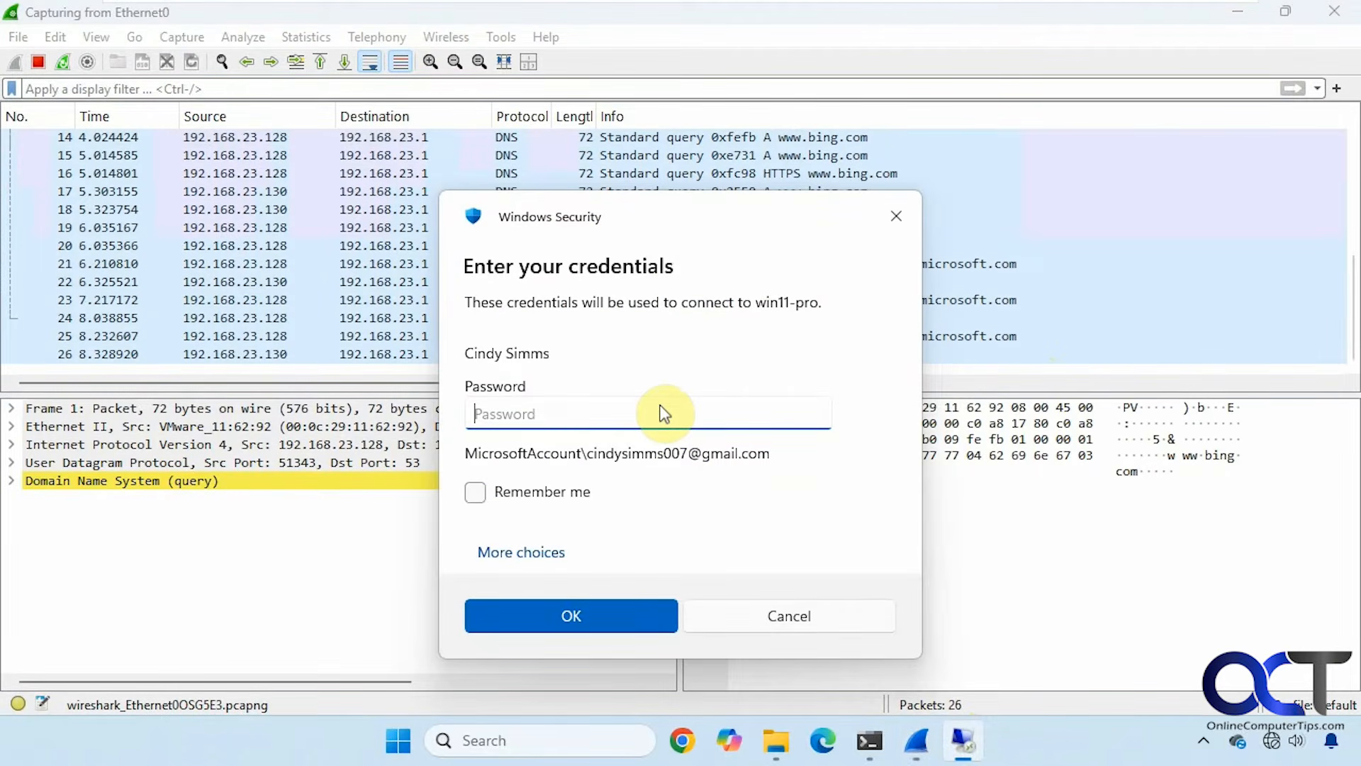
Enter the account password in Windows Security to sign in to the win11-pro remote desktop.
{"action": "type", "text": "••"}
{"action": "type", "text": "******"}
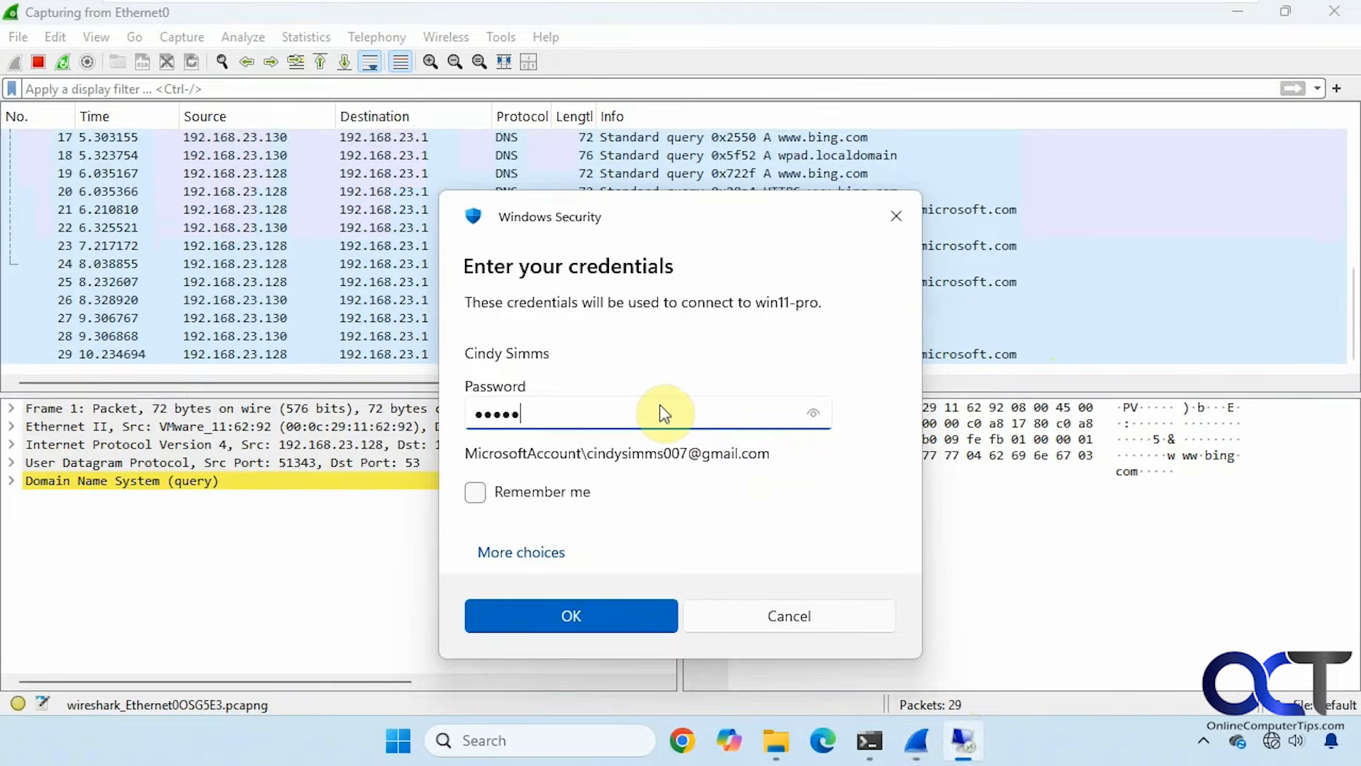
{"action": "key", "text": "Return"}
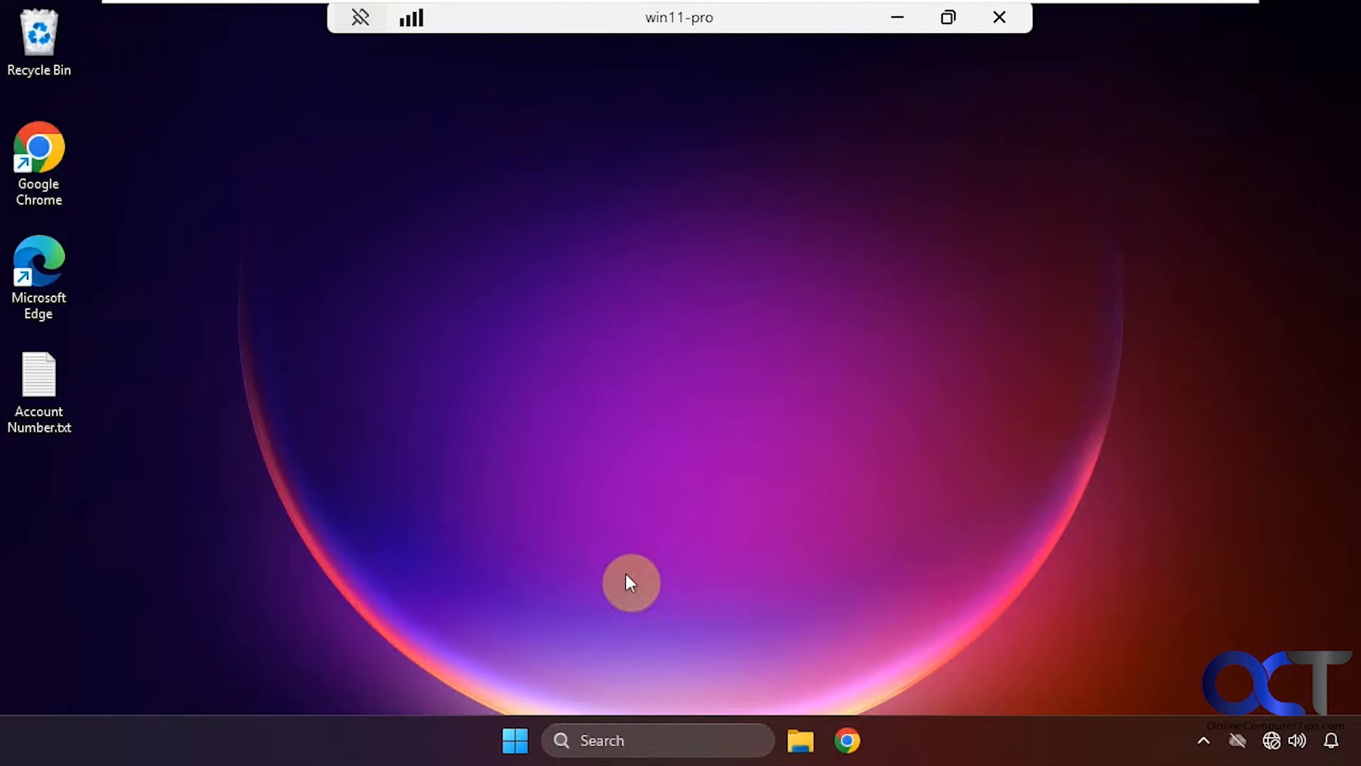
In remote File Explorer, browse Documents and Pictures > Screenshots, then close it.
{"action": "left_click", "coordinate": [799, 740]}
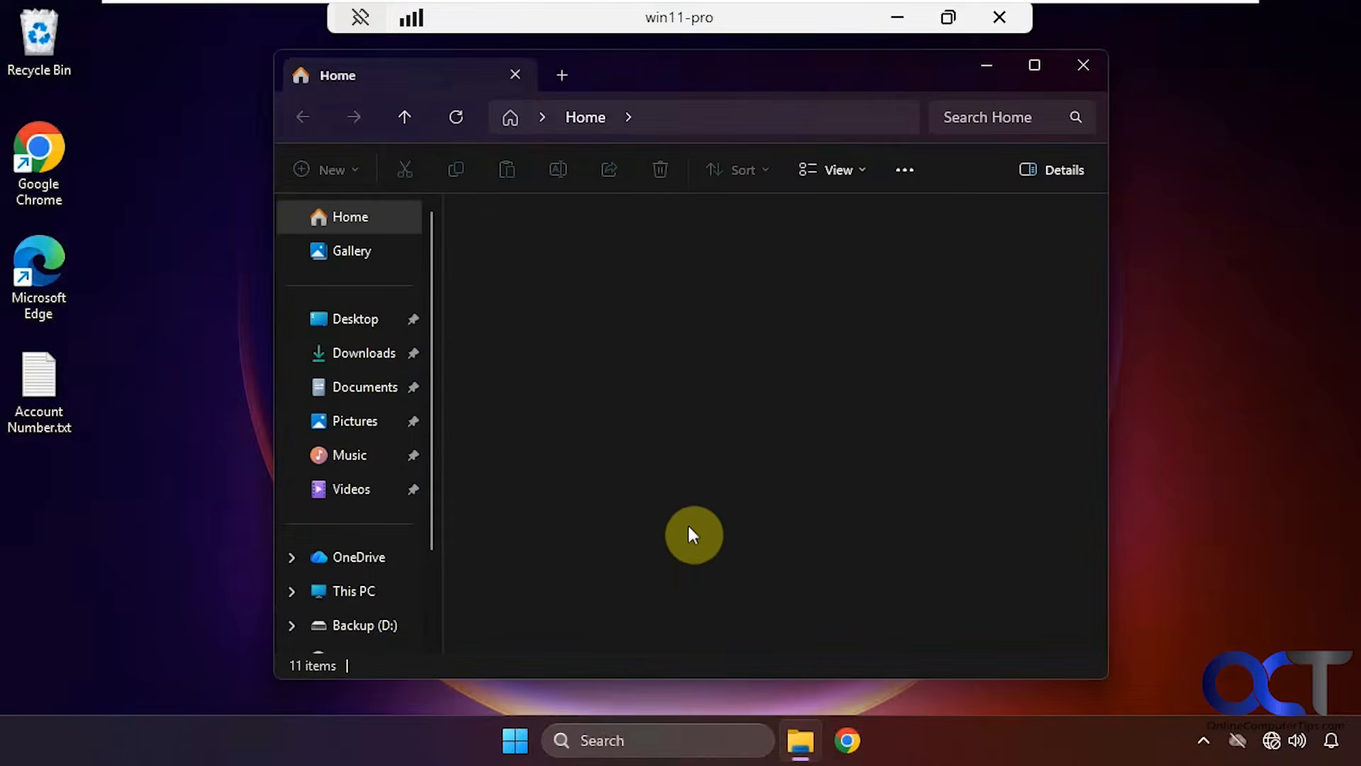
{"action": "left_click", "coordinate": [360, 388]}
{"action": "left_click", "coordinate": [533, 239]}
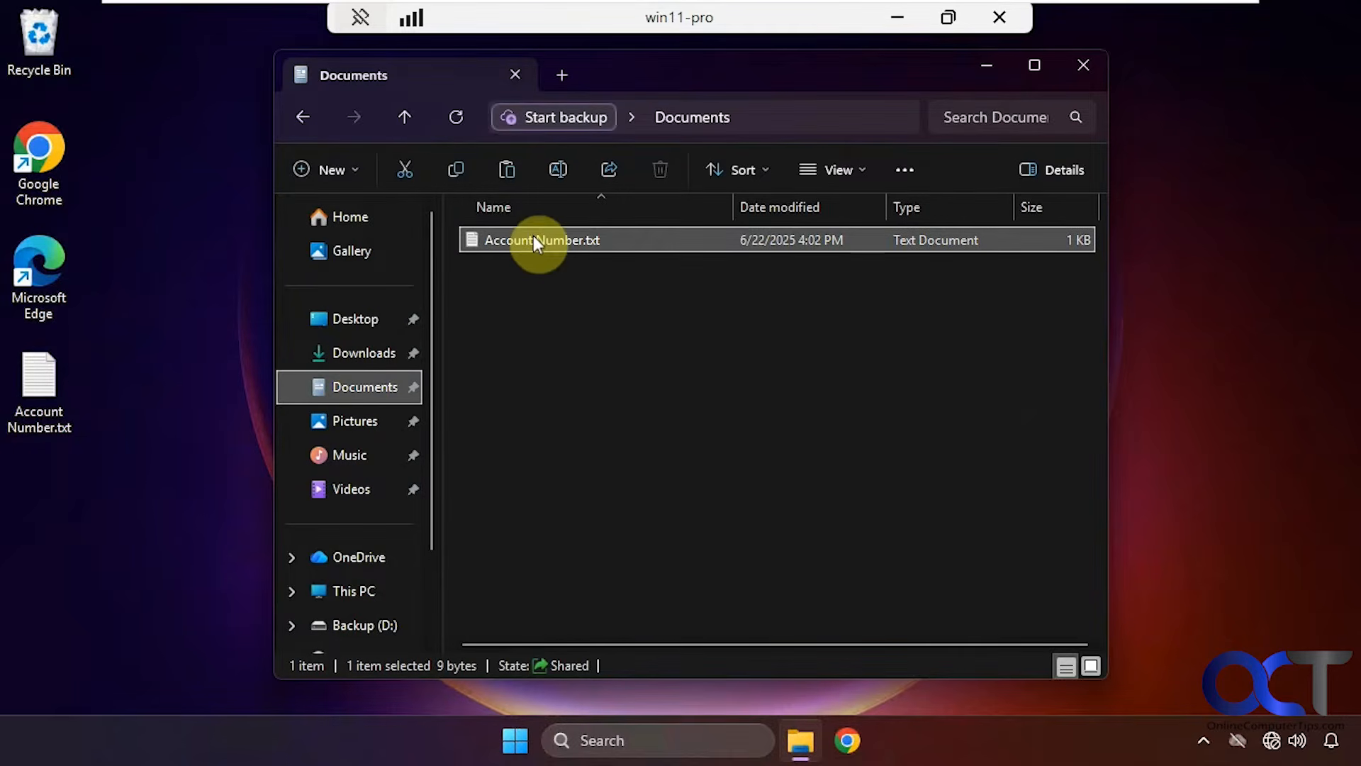
{"action": "left_click", "coordinate": [376, 420]}
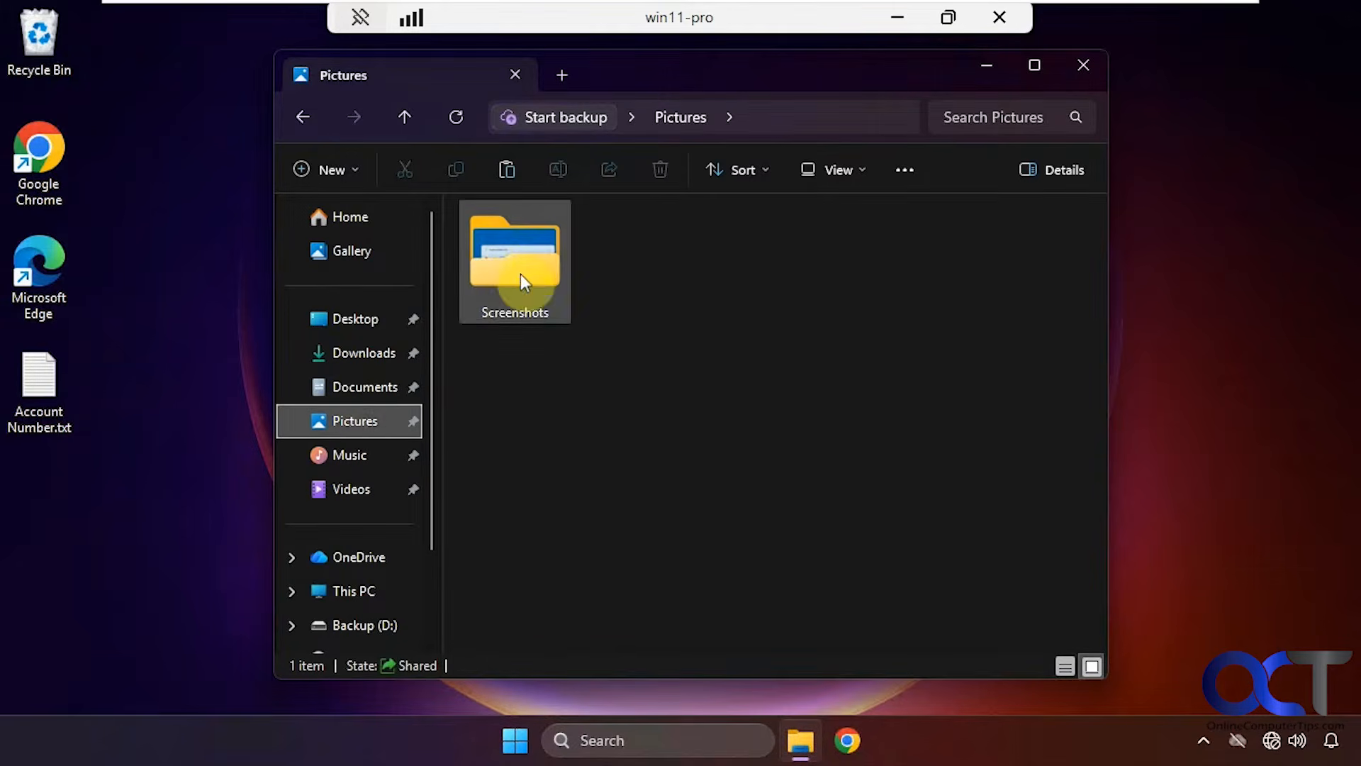
{"action": "double_click", "coordinate": [528, 269]}
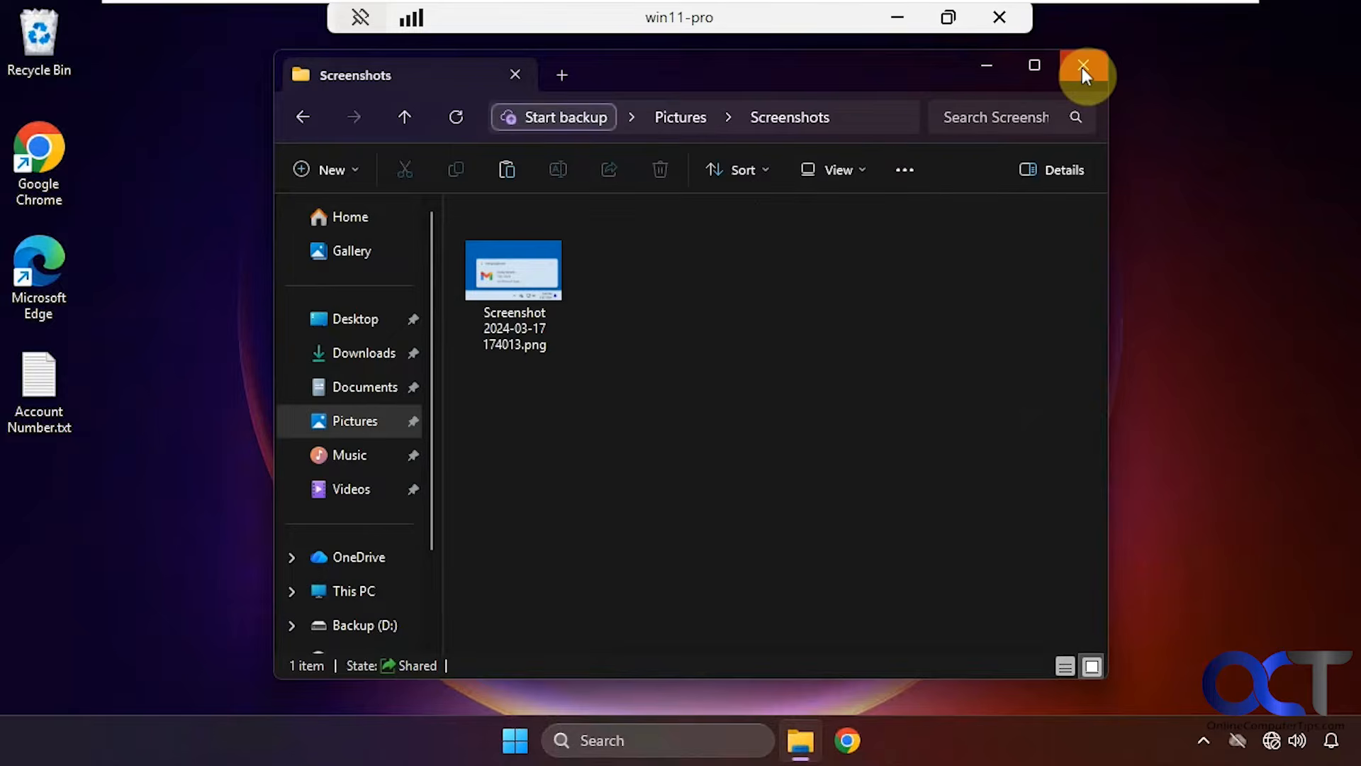
{"action": "left_click", "coordinate": [1083, 64]}
Create a new text document on the remote desktop and minimise the RDP session.
{"action": "right_click", "coordinate": [436, 354]}
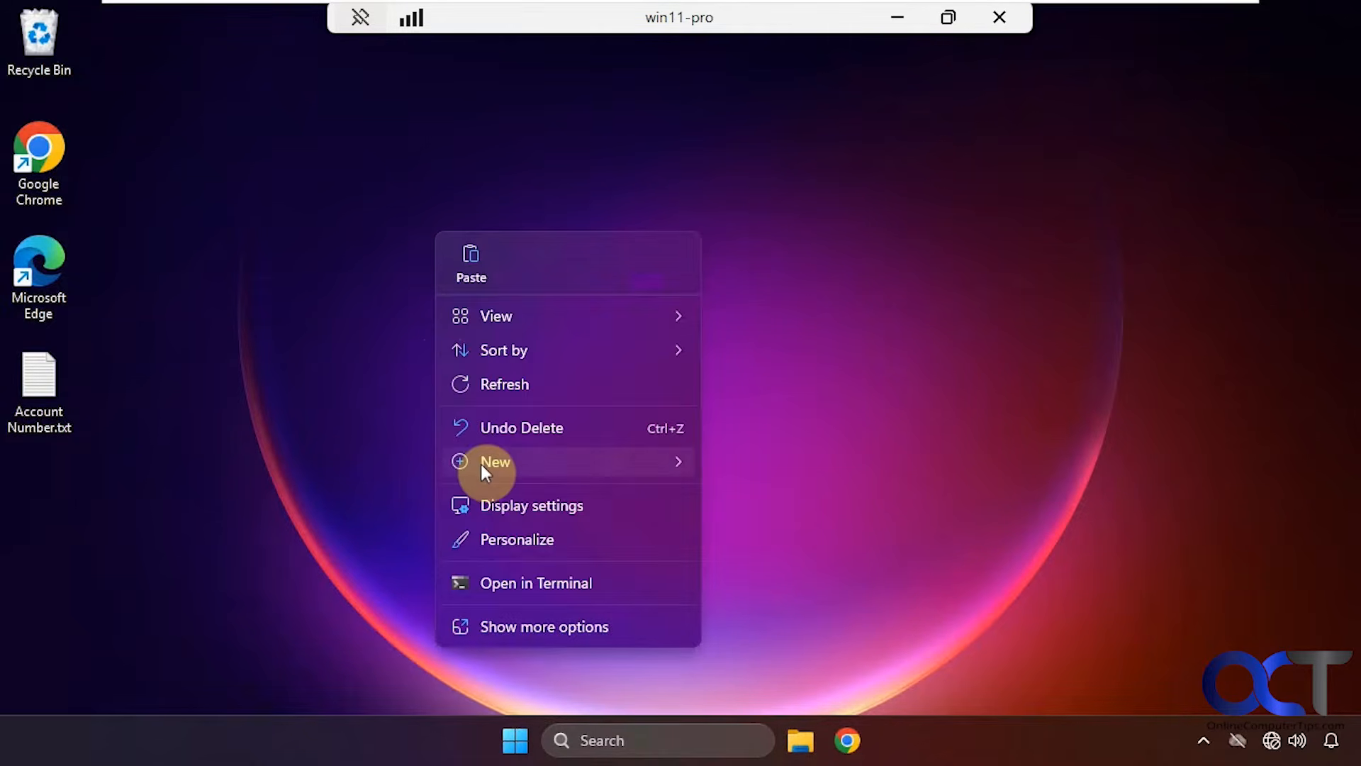
{"action": "mouse_move", "coordinate": [519, 465]}
{"action": "left_click", "coordinate": [751, 356]}
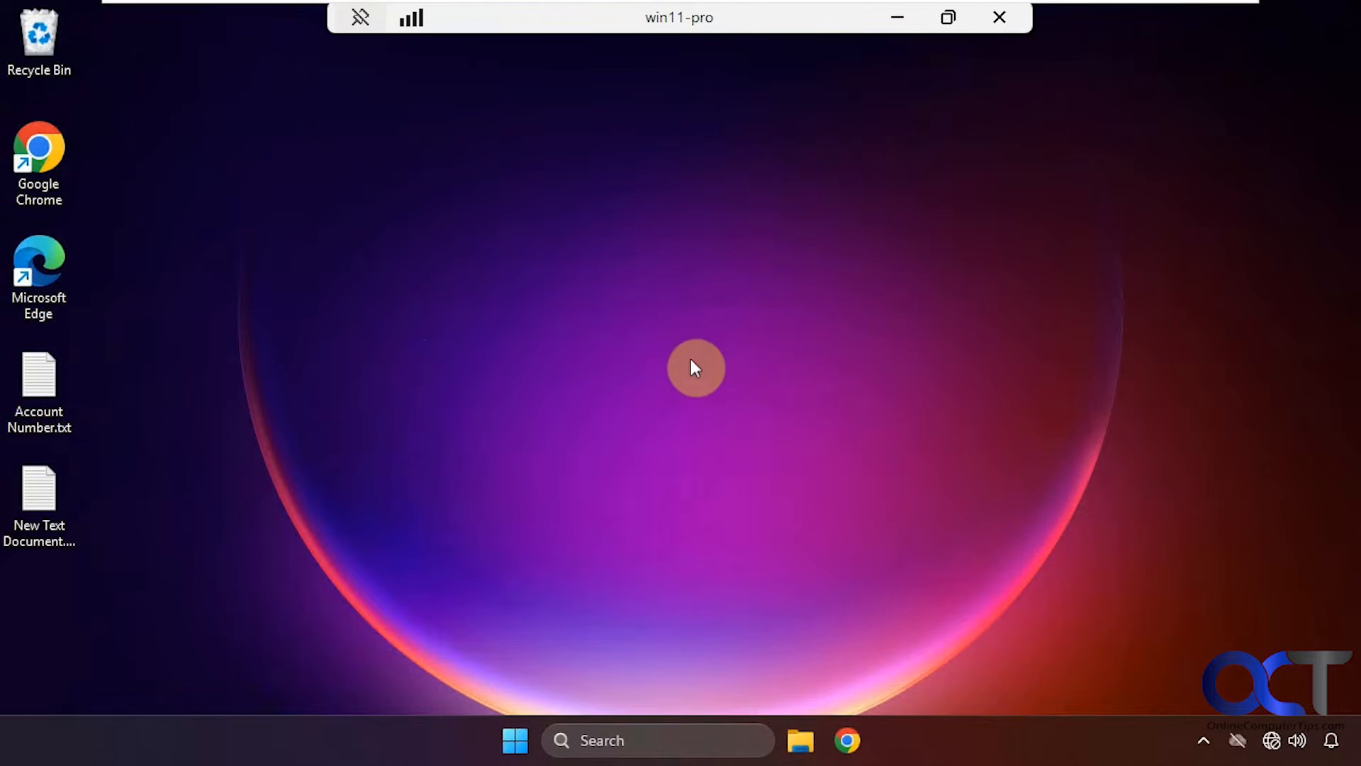
{"action": "left_click", "coordinate": [894, 21]}
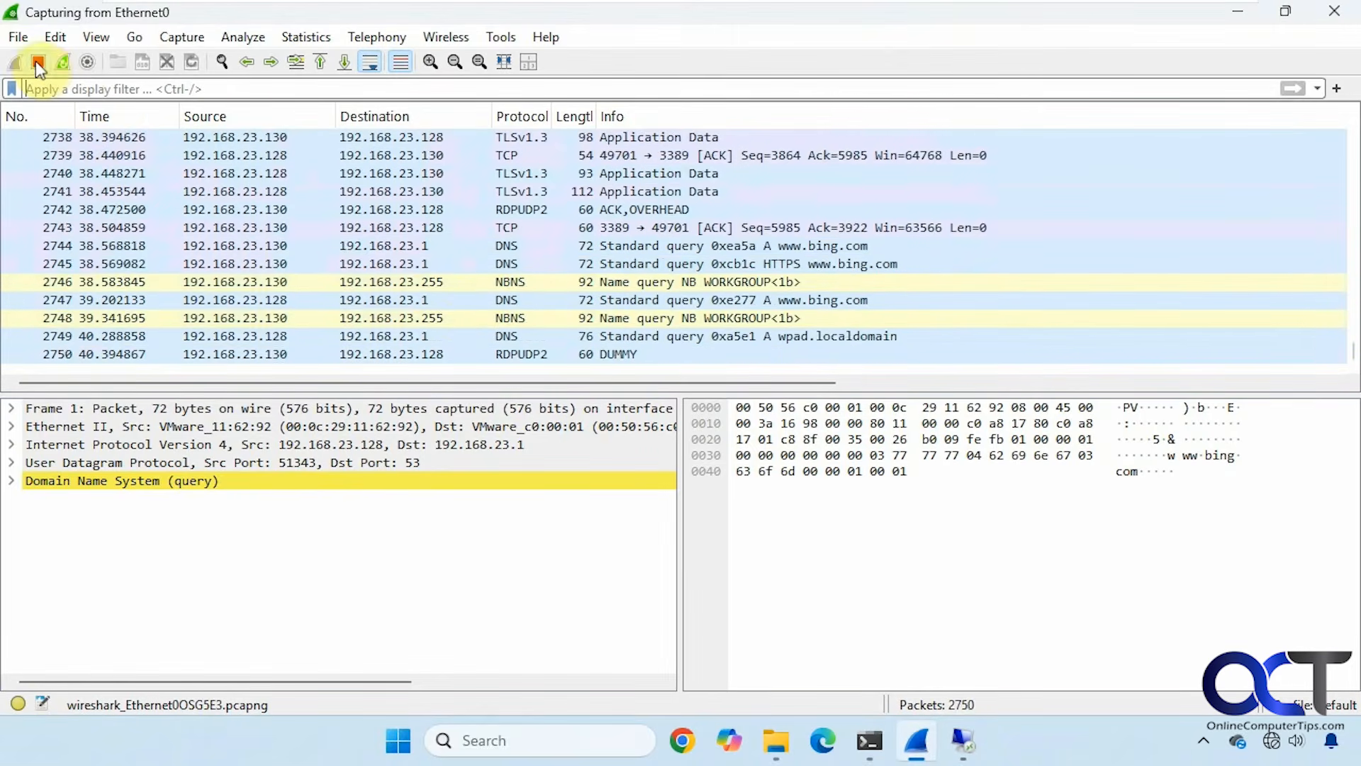
Stop the capture and apply the tcp.port == 3389 display filter via autocomplete.
{"action": "left_click", "coordinate": [37, 62]}
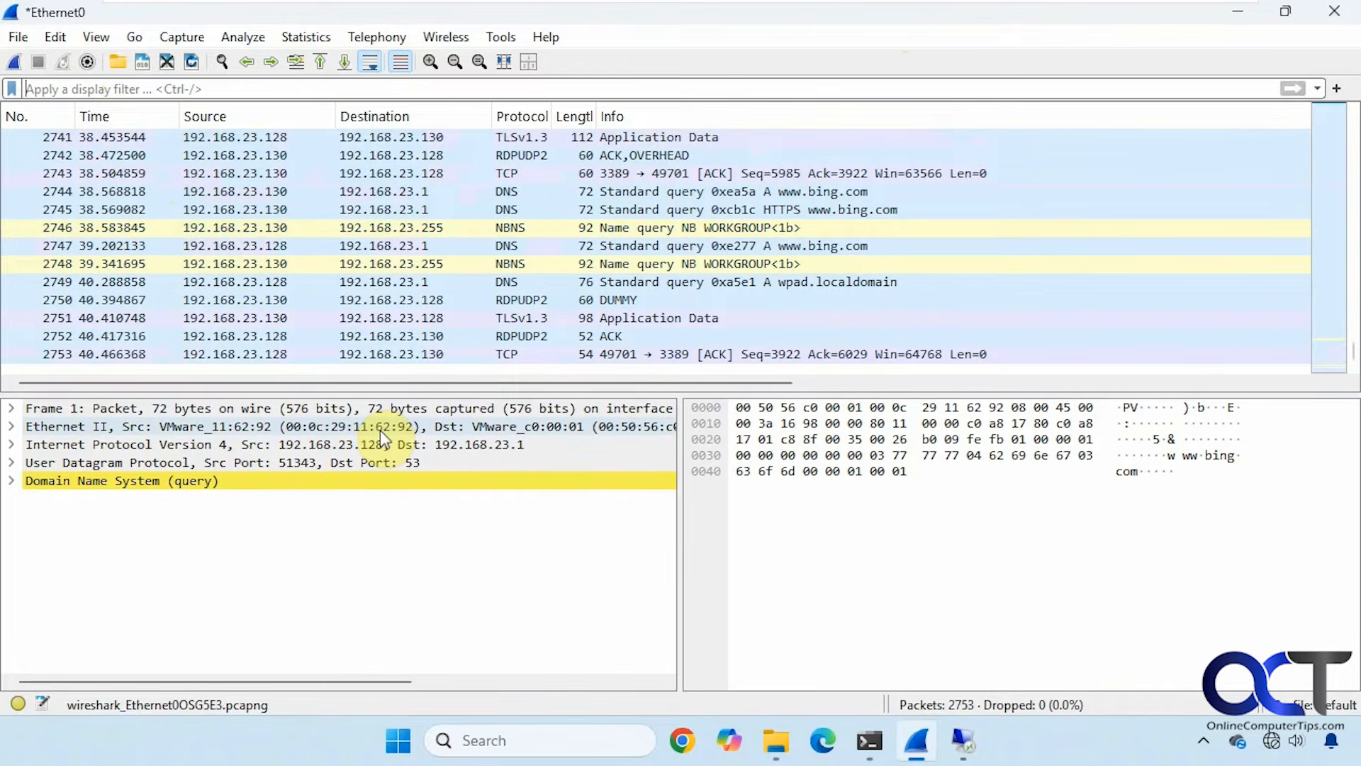
{"action": "left_click", "coordinate": [117, 88]}
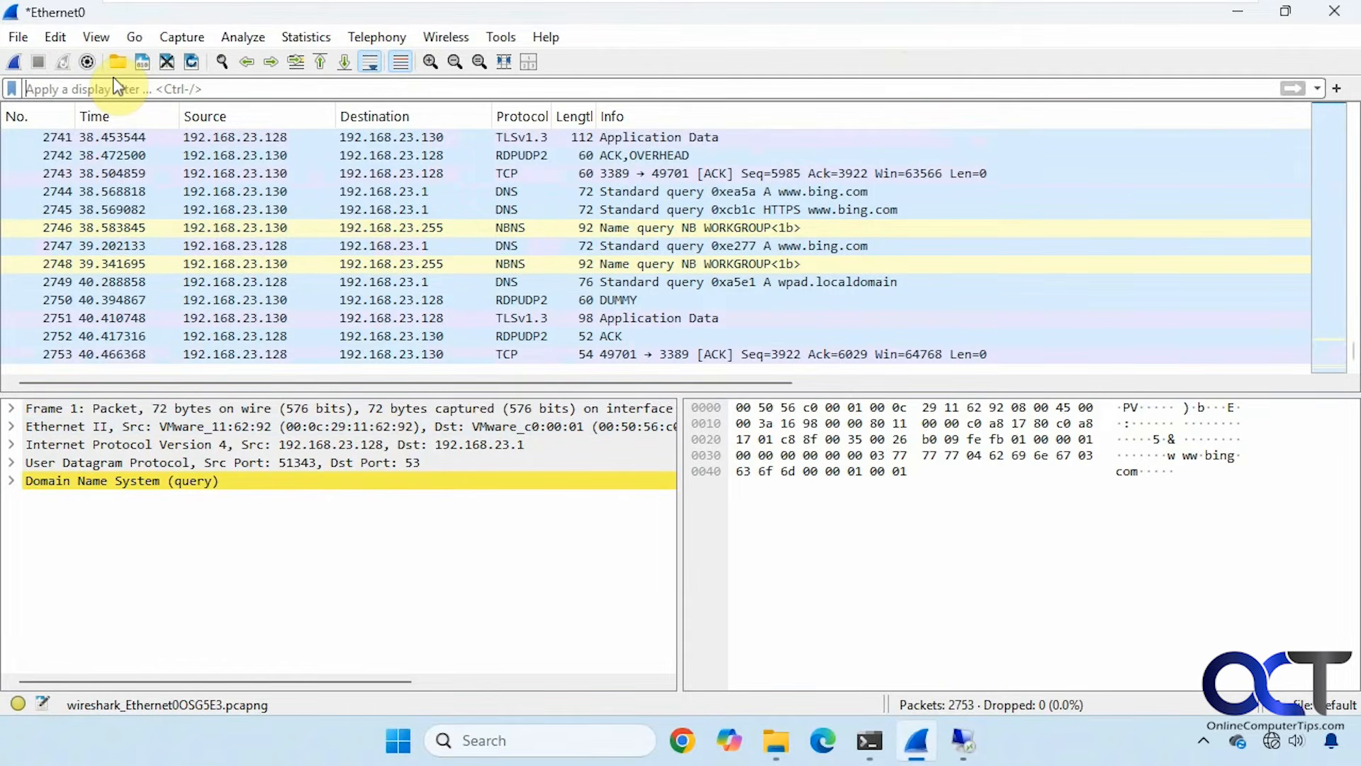
{"action": "type", "text": "tcp"}
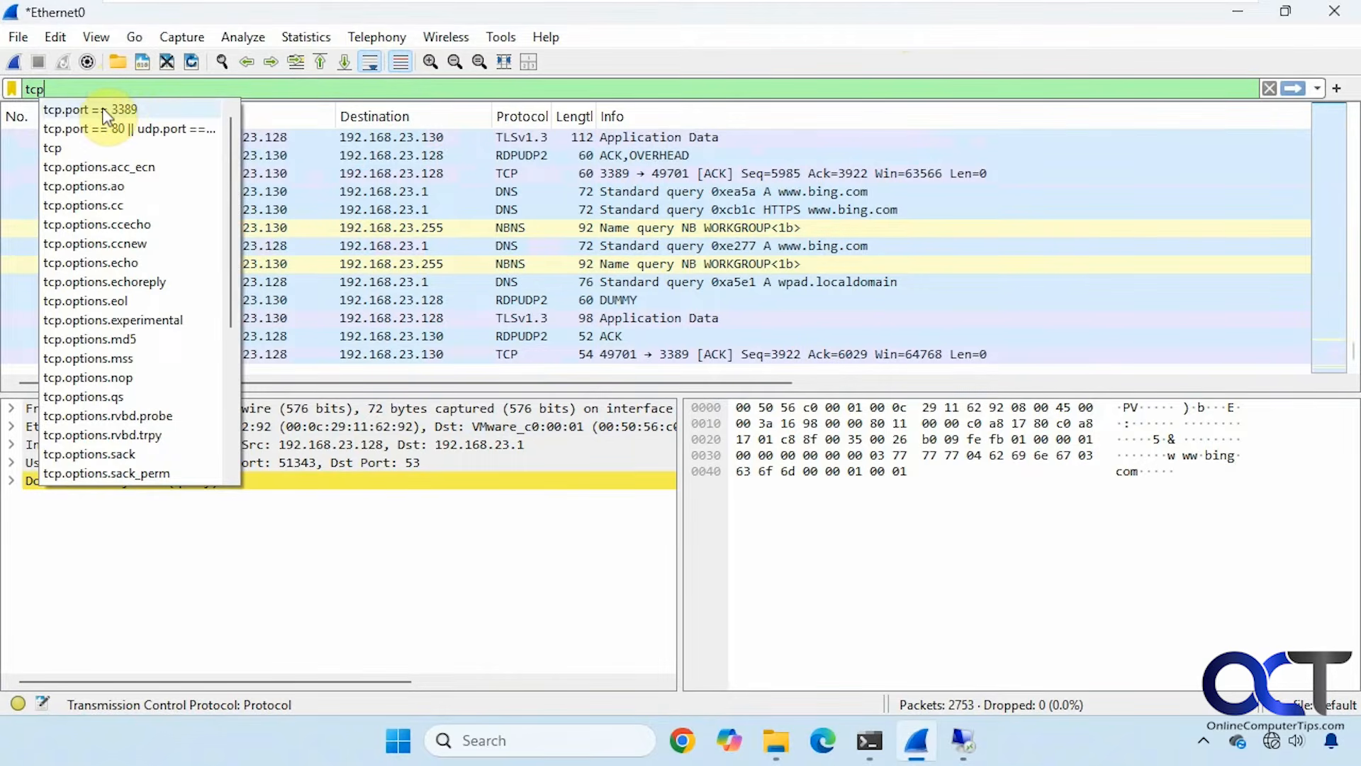
{"action": "left_click", "coordinate": [106, 110]}
{"action": "key", "text": "Return"}
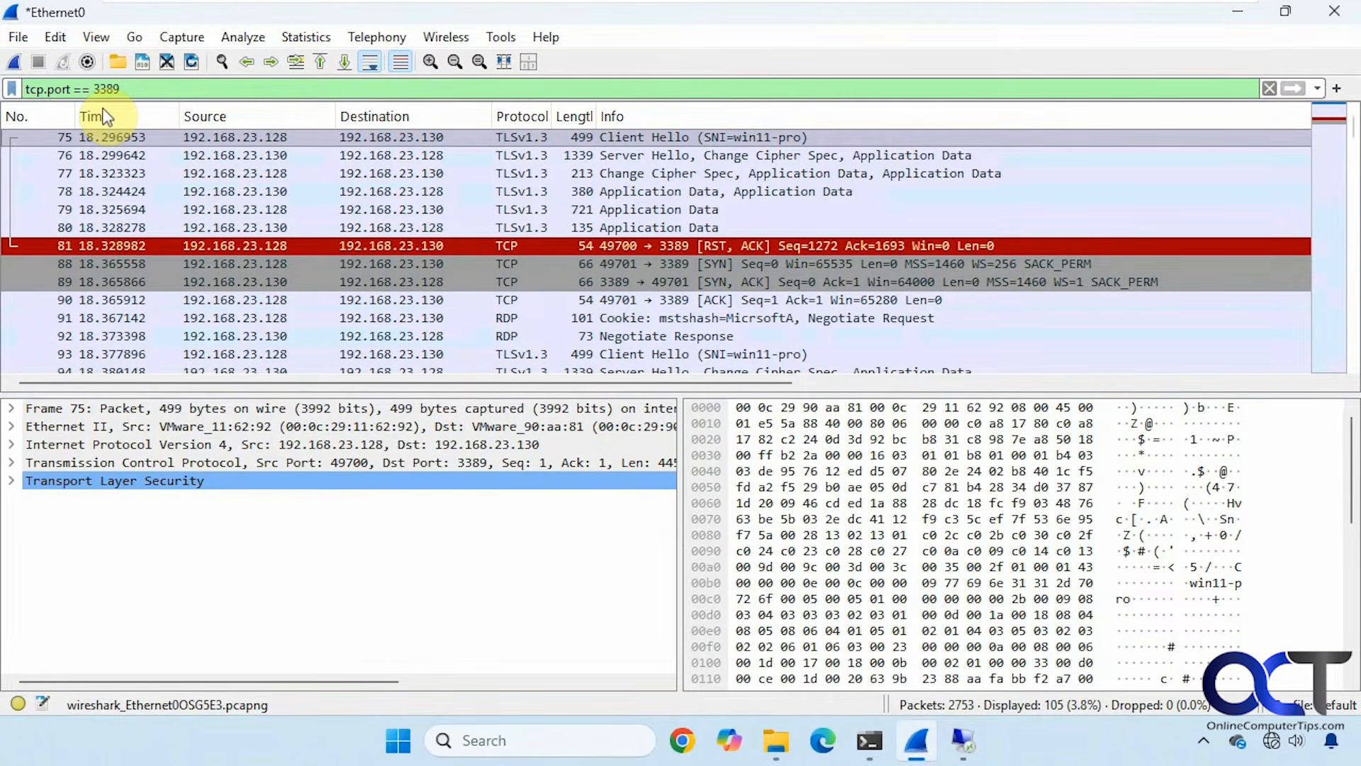
{"action": "left_click", "coordinate": [454, 245]}
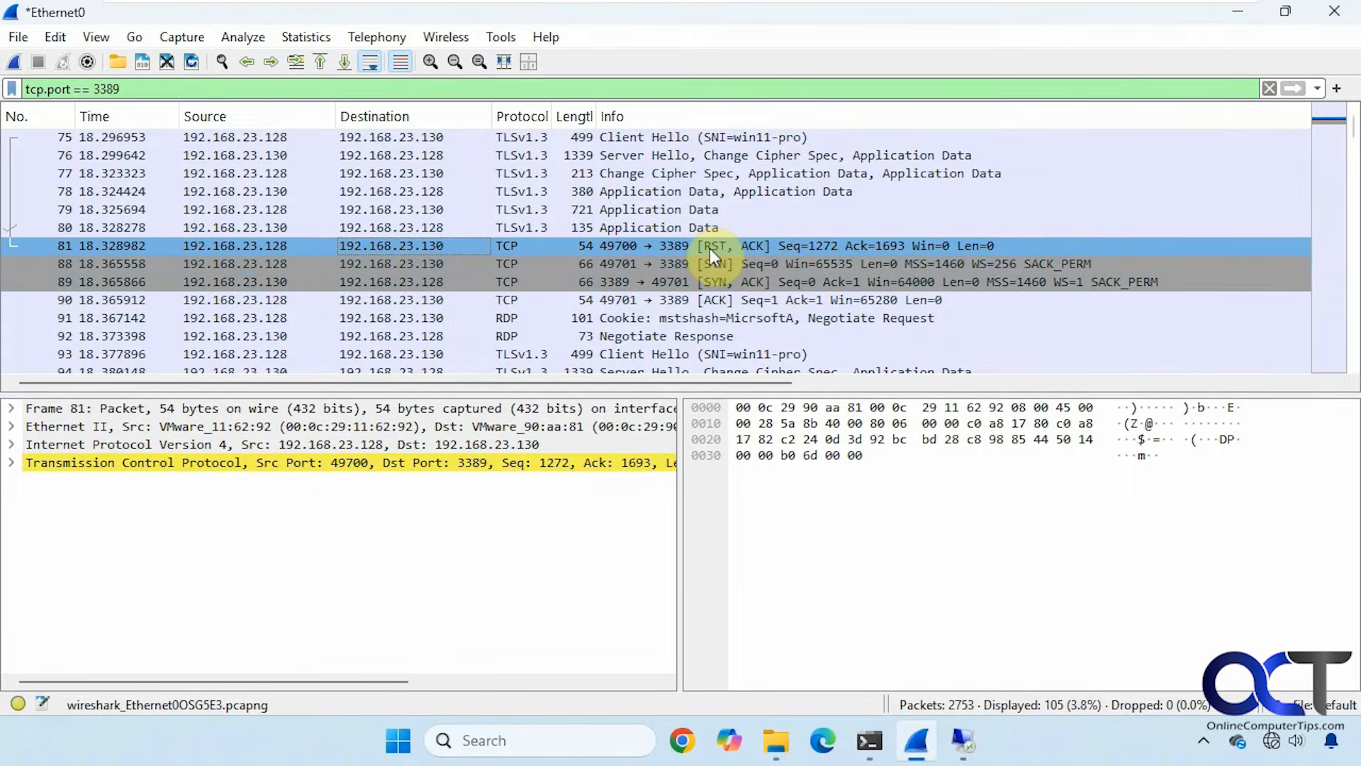
{"action": "scroll", "coordinate": [709, 248], "scroll_direction": "down", "scroll_amount": 2}
{"action": "scroll", "coordinate": [708, 249], "scroll_direction": "down", "scroll_amount": 2}
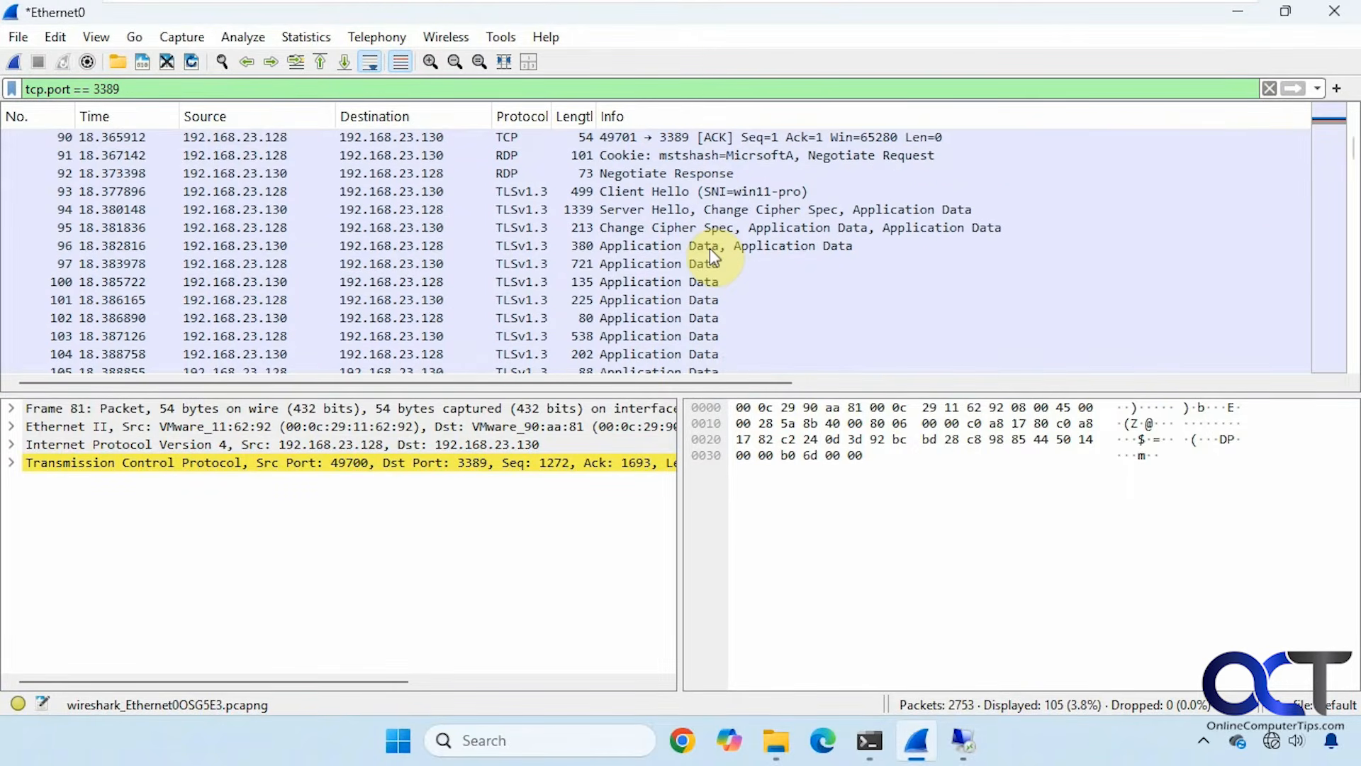
{"action": "scroll", "coordinate": [711, 252], "scroll_direction": "down", "scroll_amount": 1}
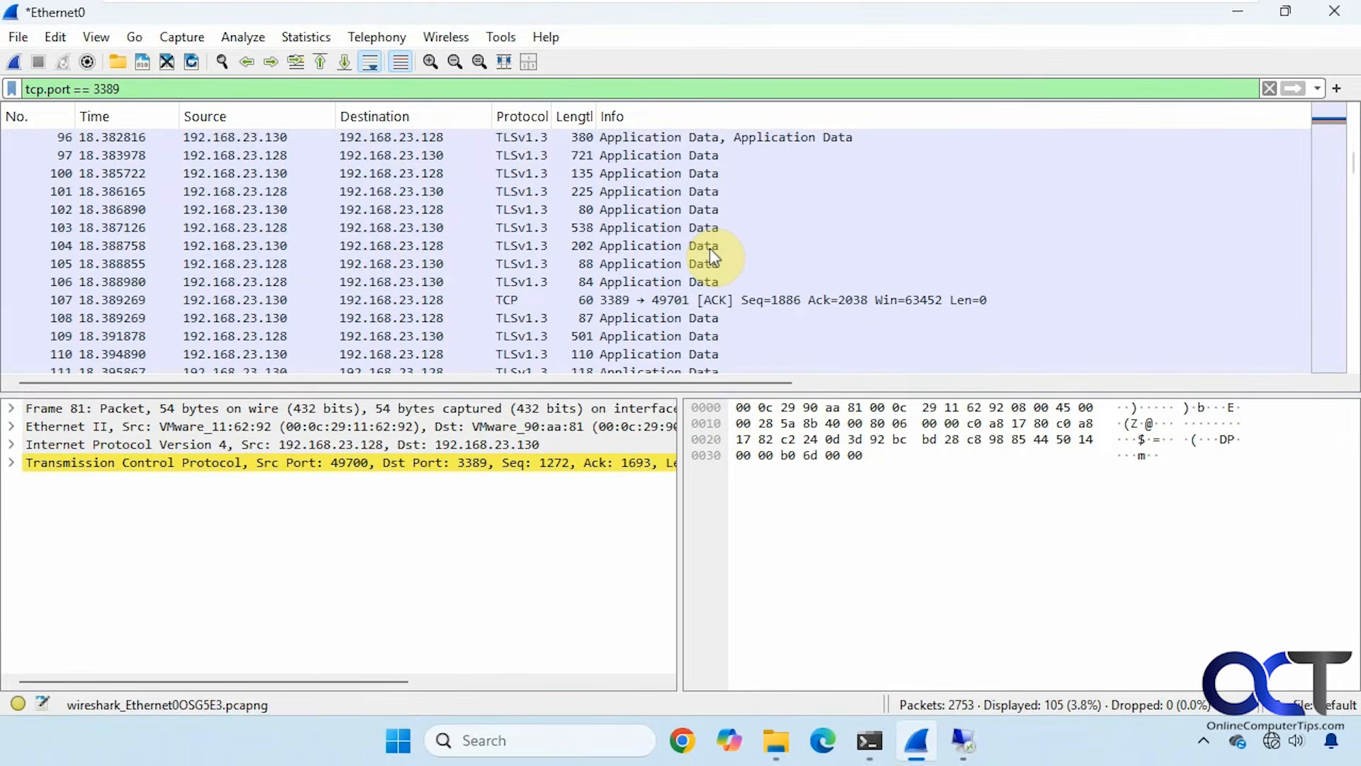
{"action": "scroll", "coordinate": [710, 252], "scroll_direction": "down", "scroll_amount": 4}
{"action": "scroll", "coordinate": [710, 252], "scroll_direction": "down", "scroll_amount": 8}
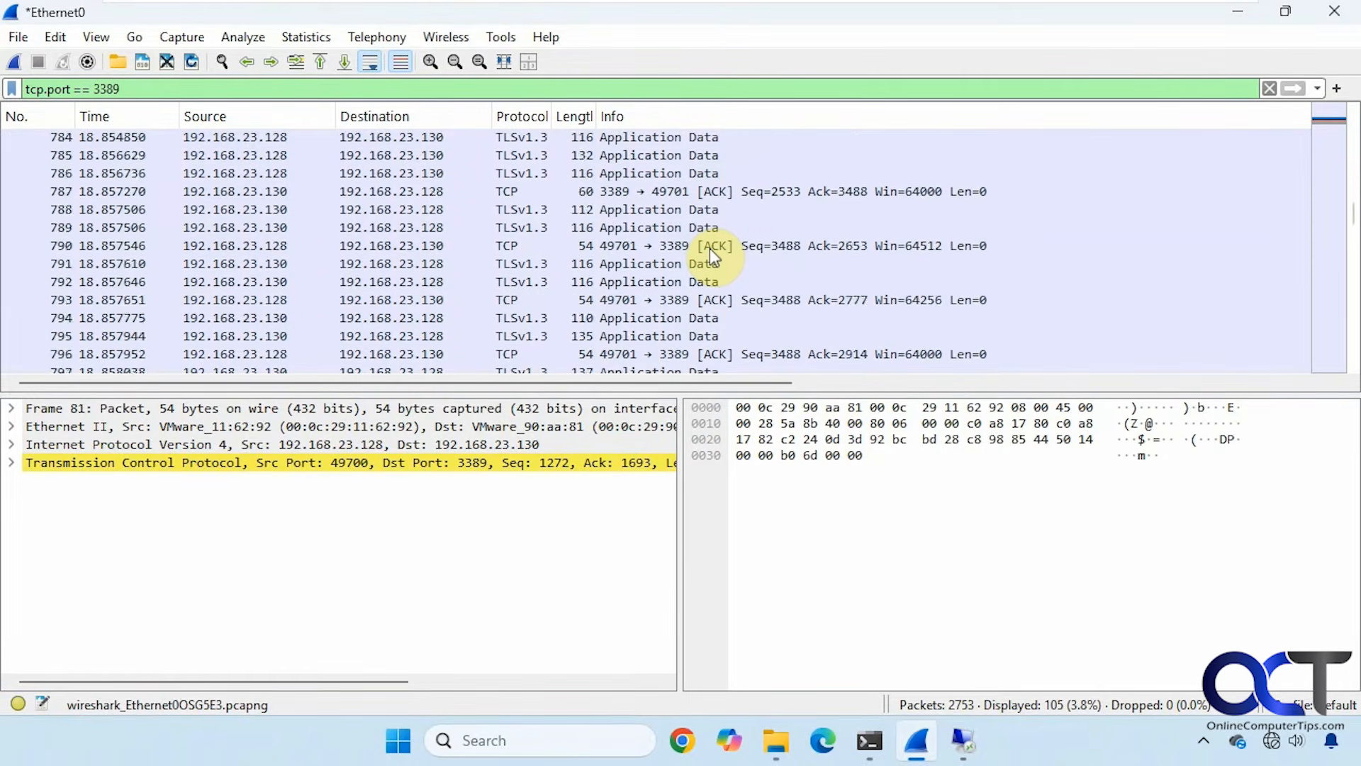
{"action": "scroll", "coordinate": [709, 248], "scroll_direction": "down", "scroll_amount": 10}
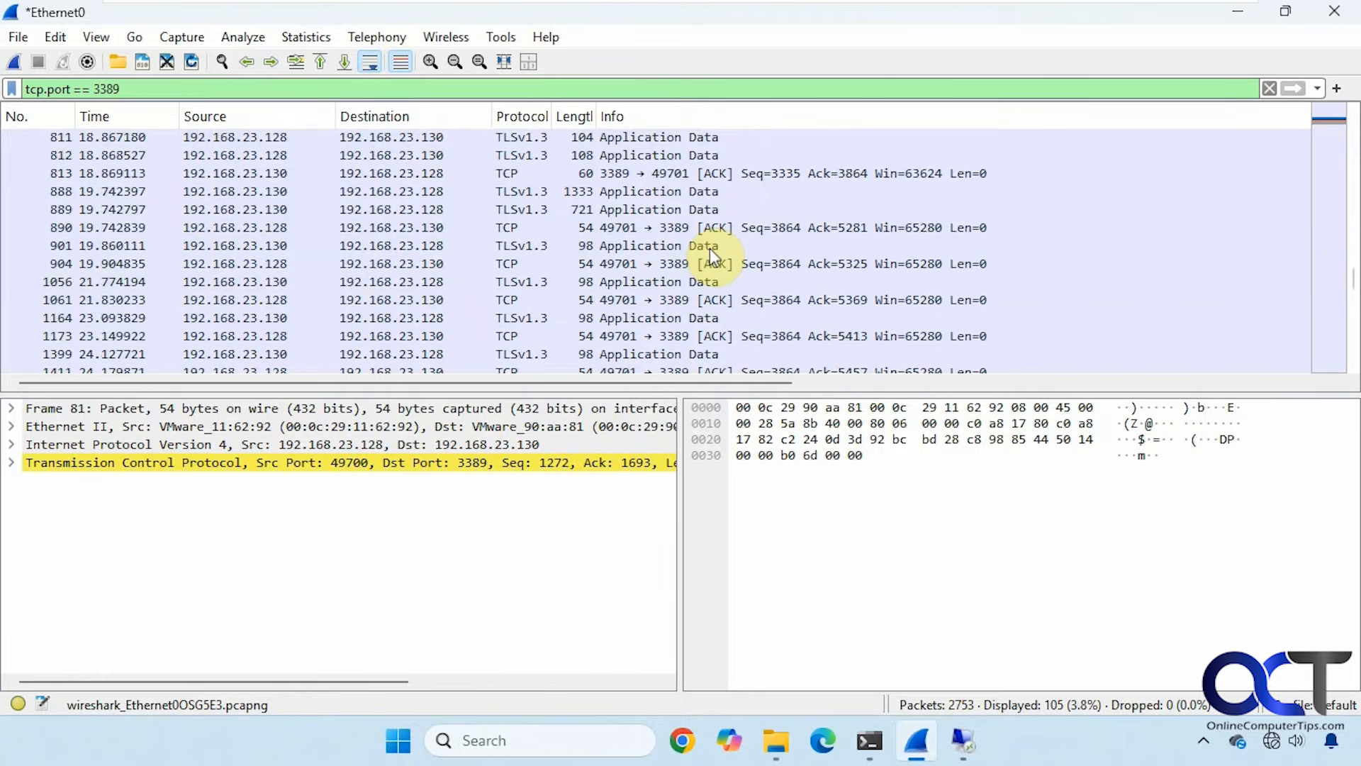
{"action": "scroll", "coordinate": [709, 248], "scroll_direction": "down", "scroll_amount": 4}
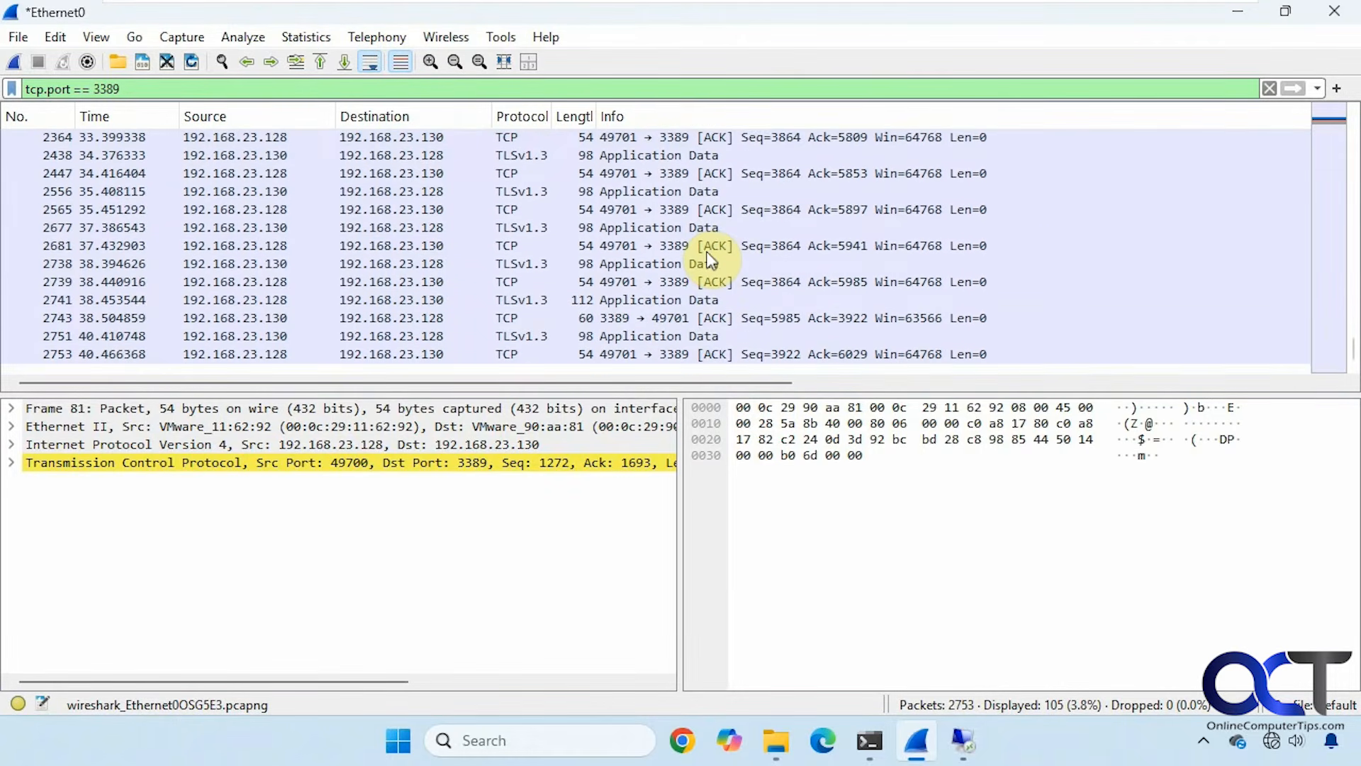
{"action": "scroll", "coordinate": [706, 263], "scroll_direction": "up", "scroll_amount": 5}
{"action": "scroll", "coordinate": [705, 270], "scroll_direction": "up", "scroll_amount": 8}
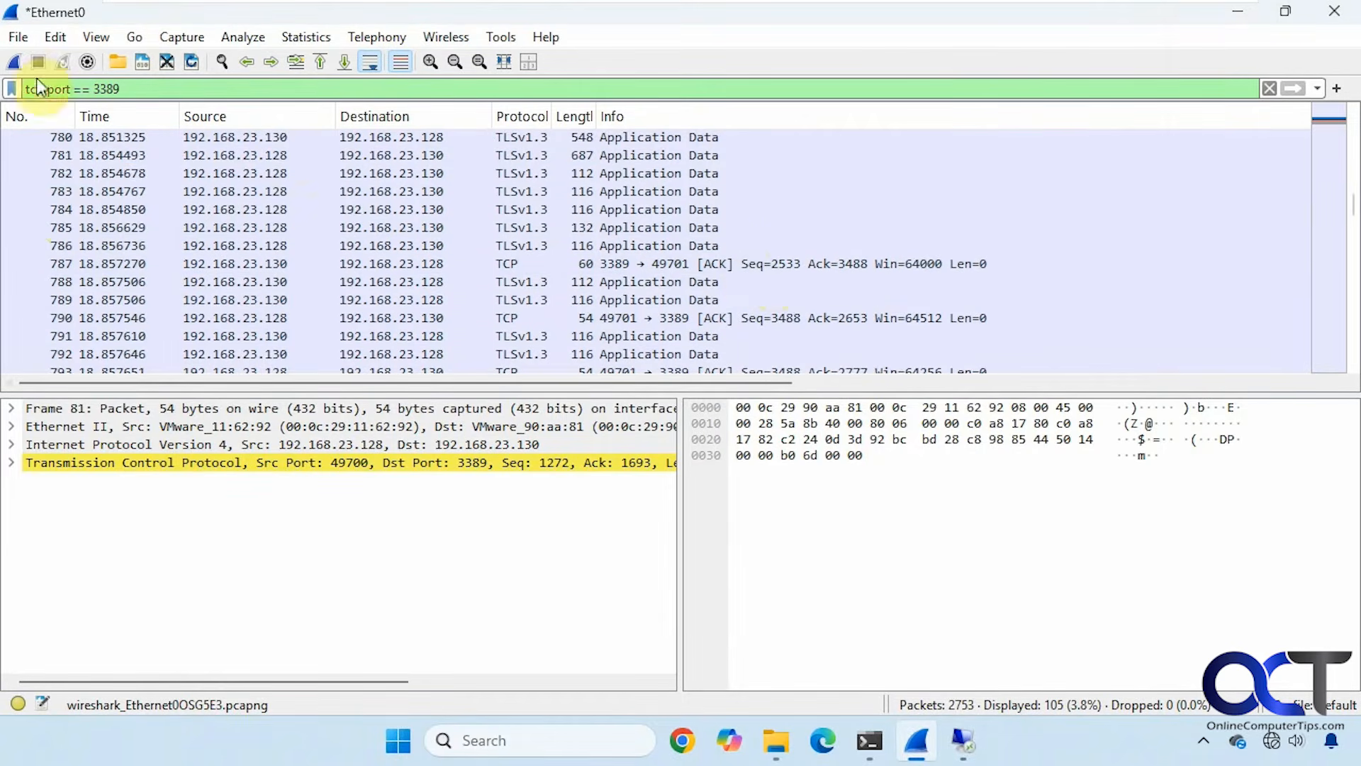
Open File > Save As, cancel it, and select packet 787.
{"action": "left_click", "coordinate": [21, 37]}
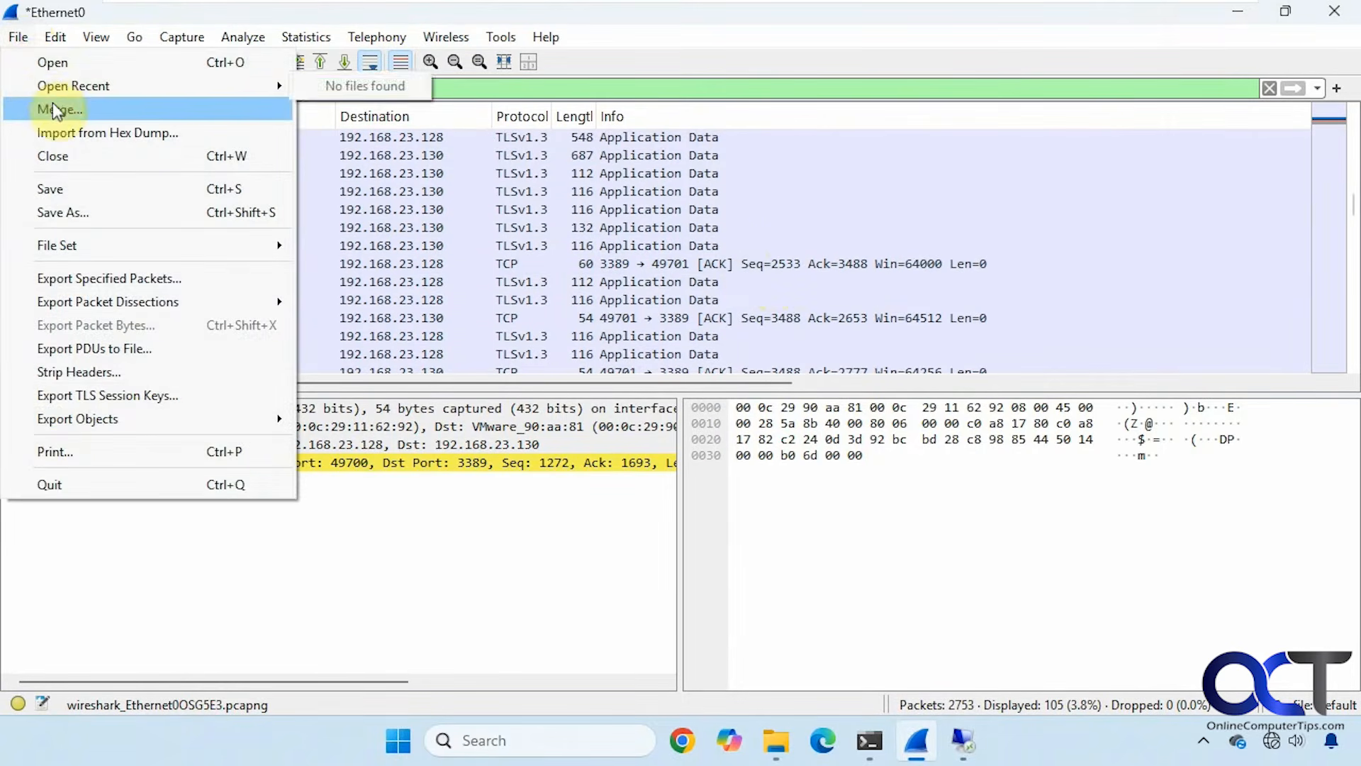
{"action": "left_click", "coordinate": [66, 220]}
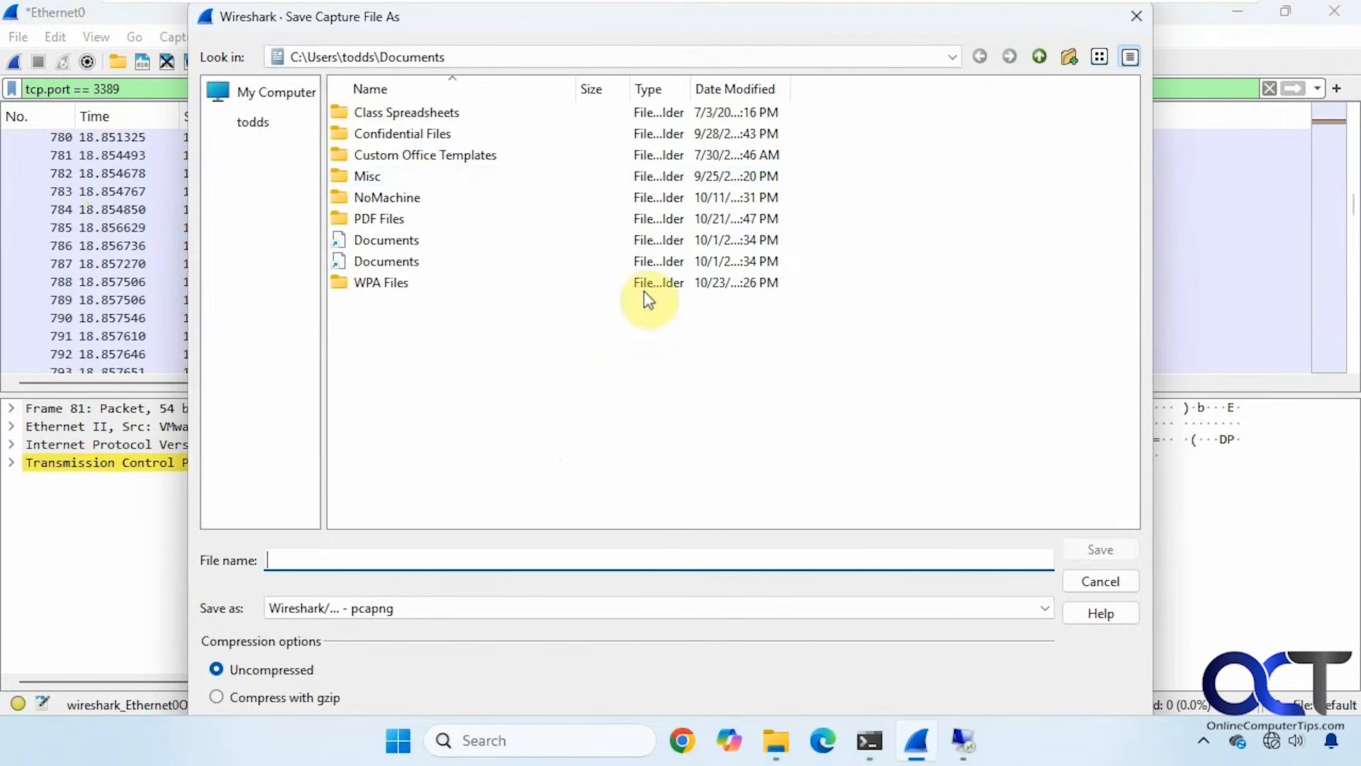
{"action": "left_click", "coordinate": [1082, 581]}
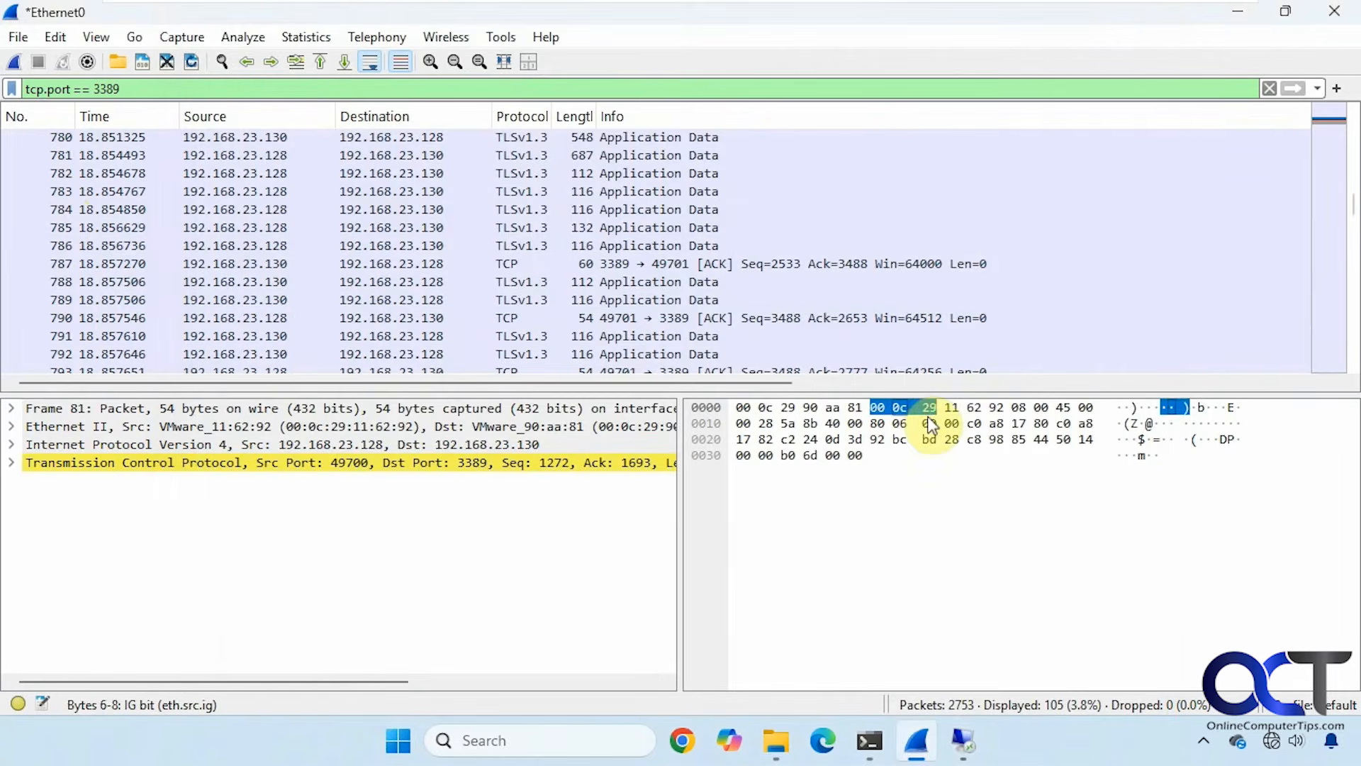
{"action": "left_click", "coordinate": [814, 266]}
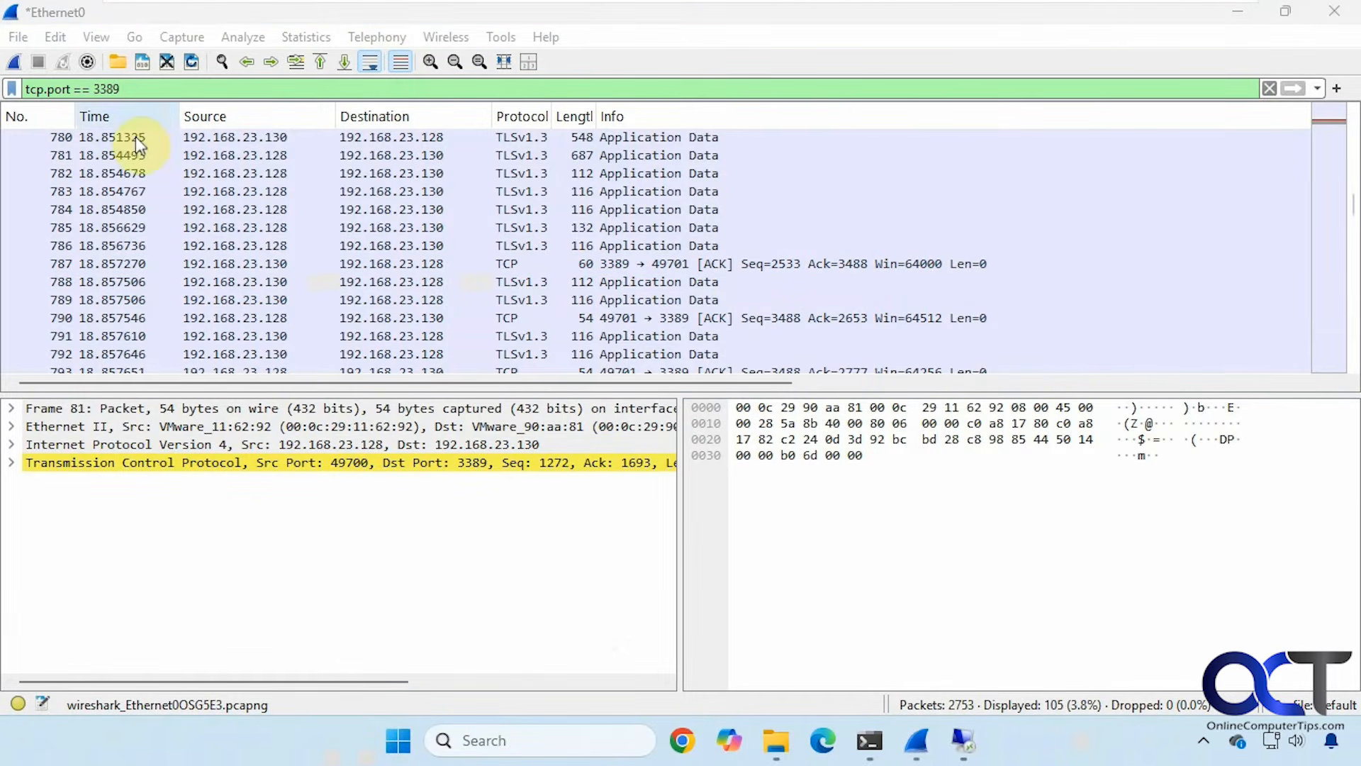
Start a fresh Ethernet0 capture, continuing without saving the old packets, and launch Chrome.
{"action": "left_click", "coordinate": [14, 60]}
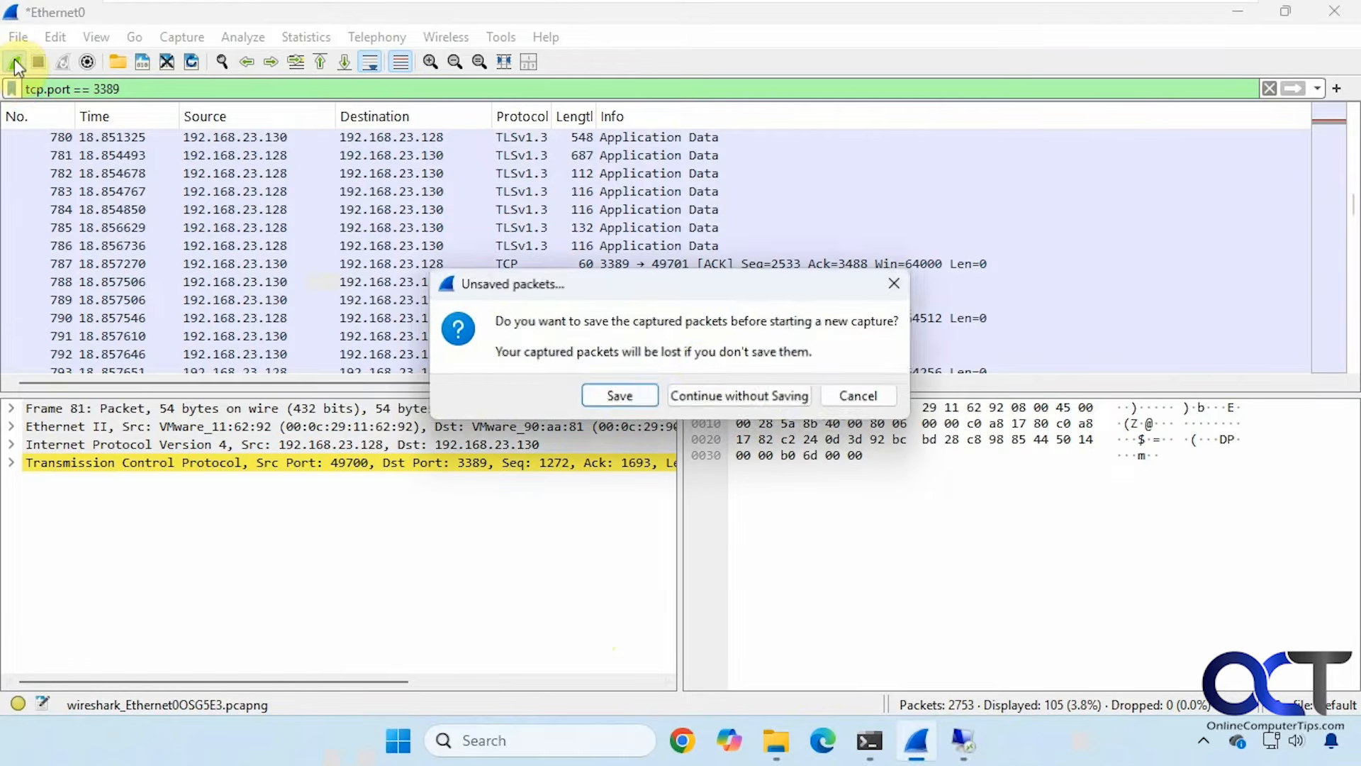
{"action": "left_click", "coordinate": [739, 397]}
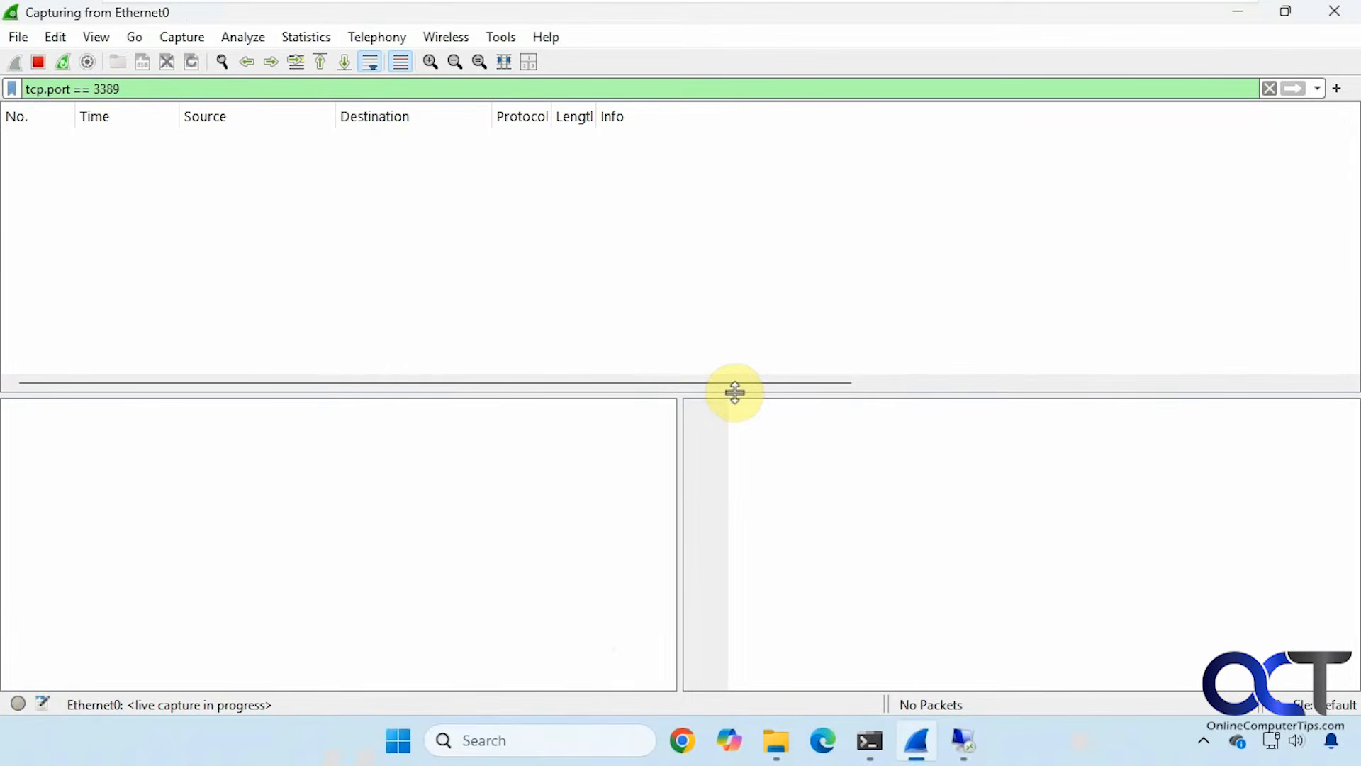
{"action": "left_click", "coordinate": [684, 740]}
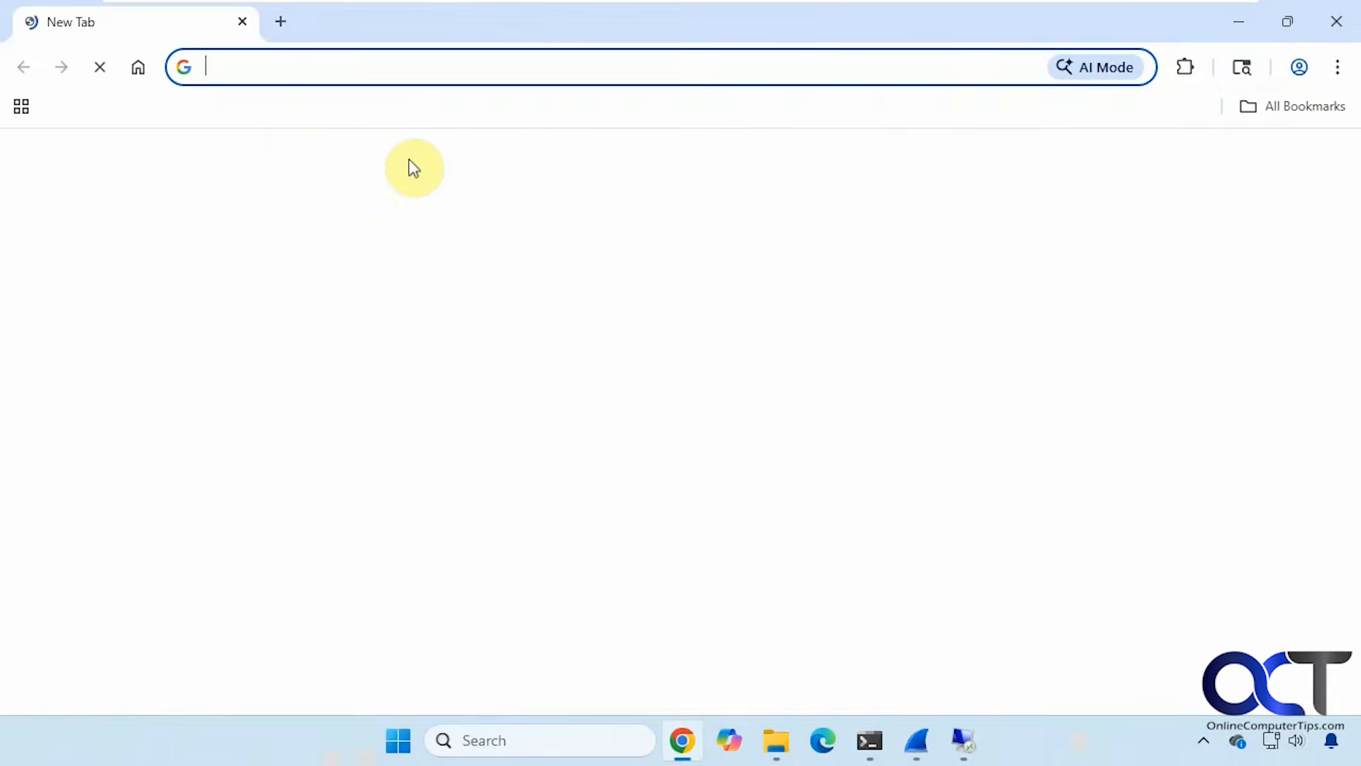
Browse onlinecomputertips.com, opening the NoMachine article and the PC Troubleshooting category.
{"action": "left_click", "coordinate": [353, 66]}
{"action": "type", "text": "onlinecomputertips.com"}
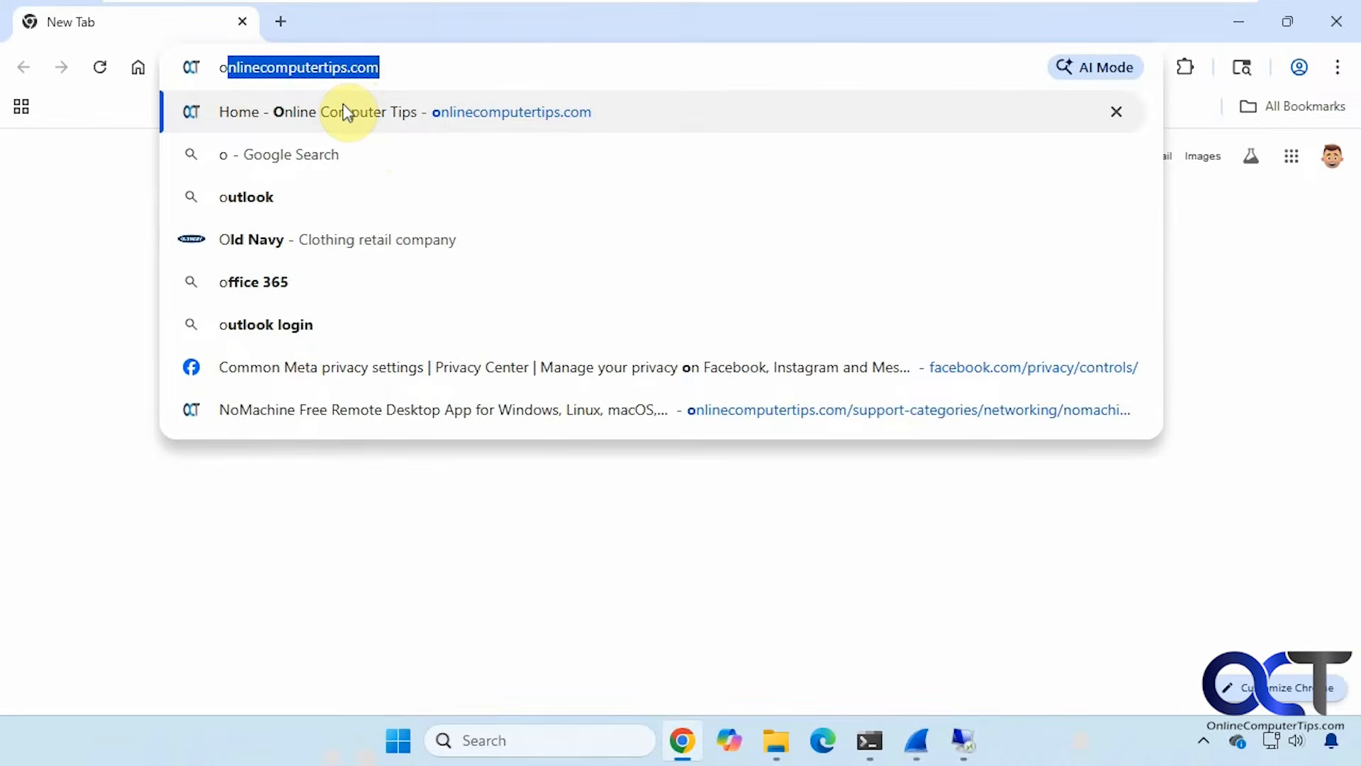
{"action": "left_click", "coordinate": [347, 112]}
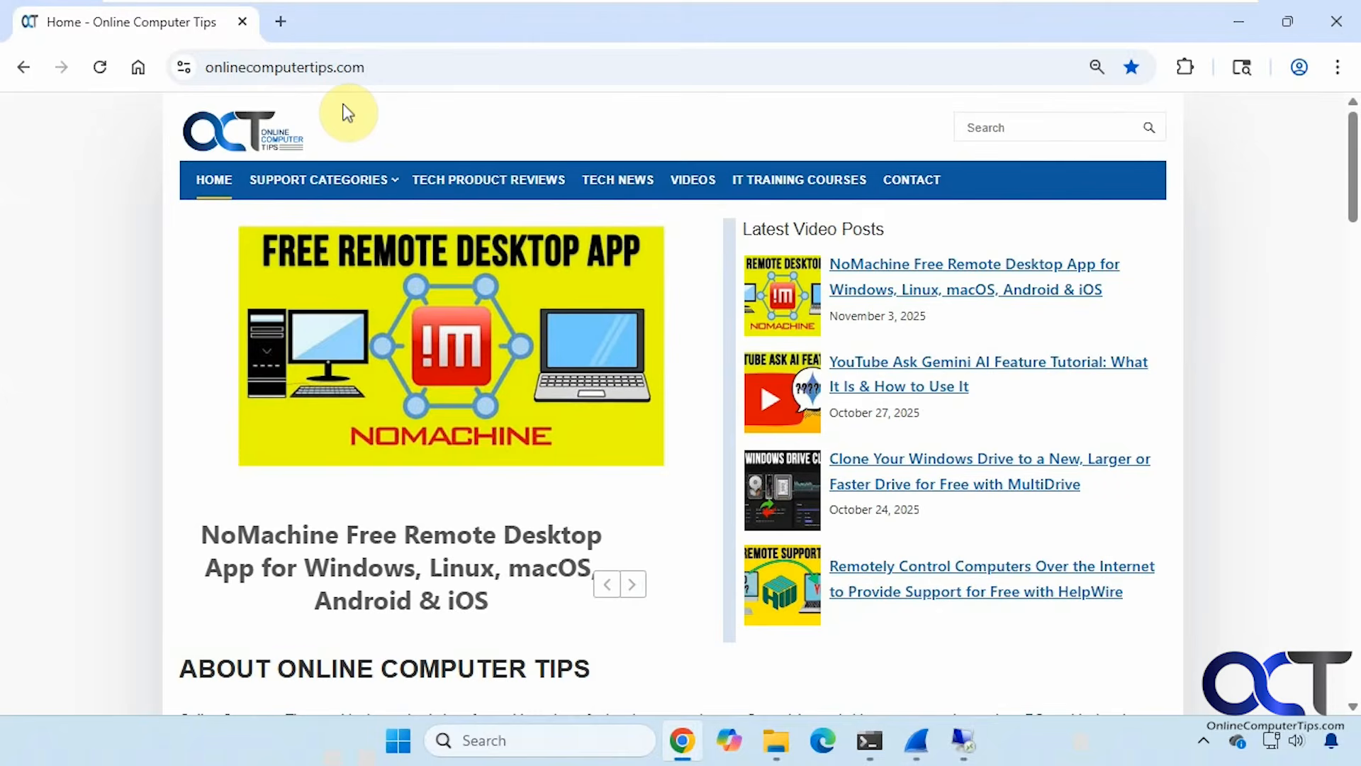
{"action": "left_click", "coordinate": [876, 297]}
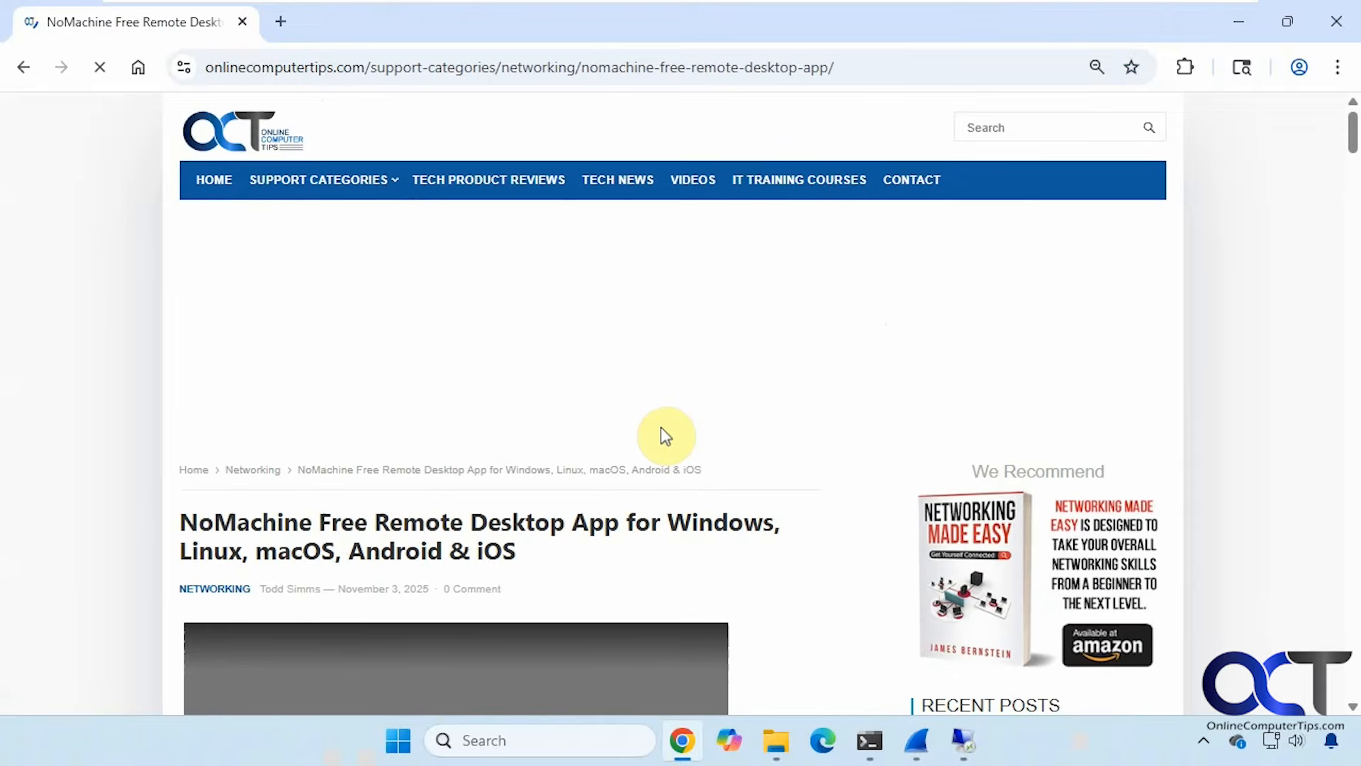
{"action": "scroll", "coordinate": [432, 418], "scroll_direction": "down", "scroll_amount": 6}
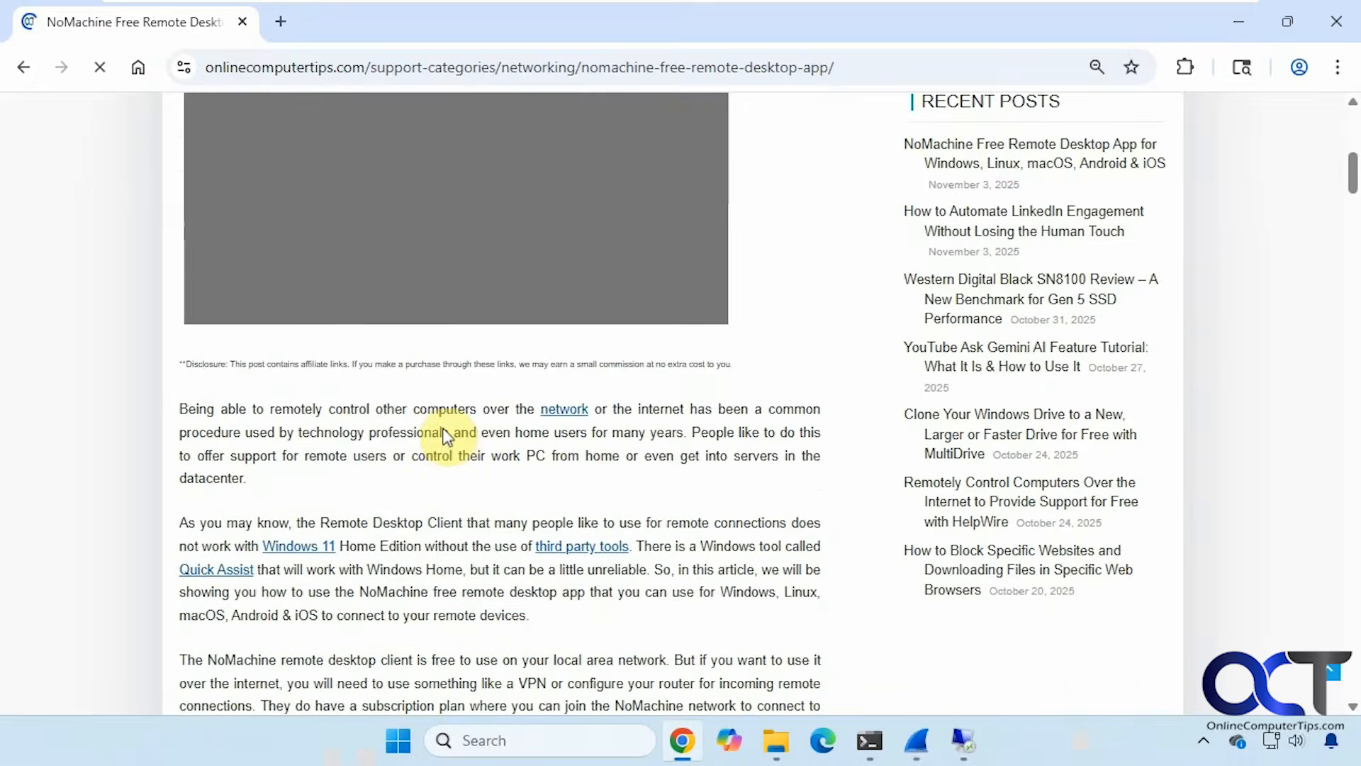
{"action": "scroll", "coordinate": [468, 429], "scroll_direction": "up", "scroll_amount": 6}
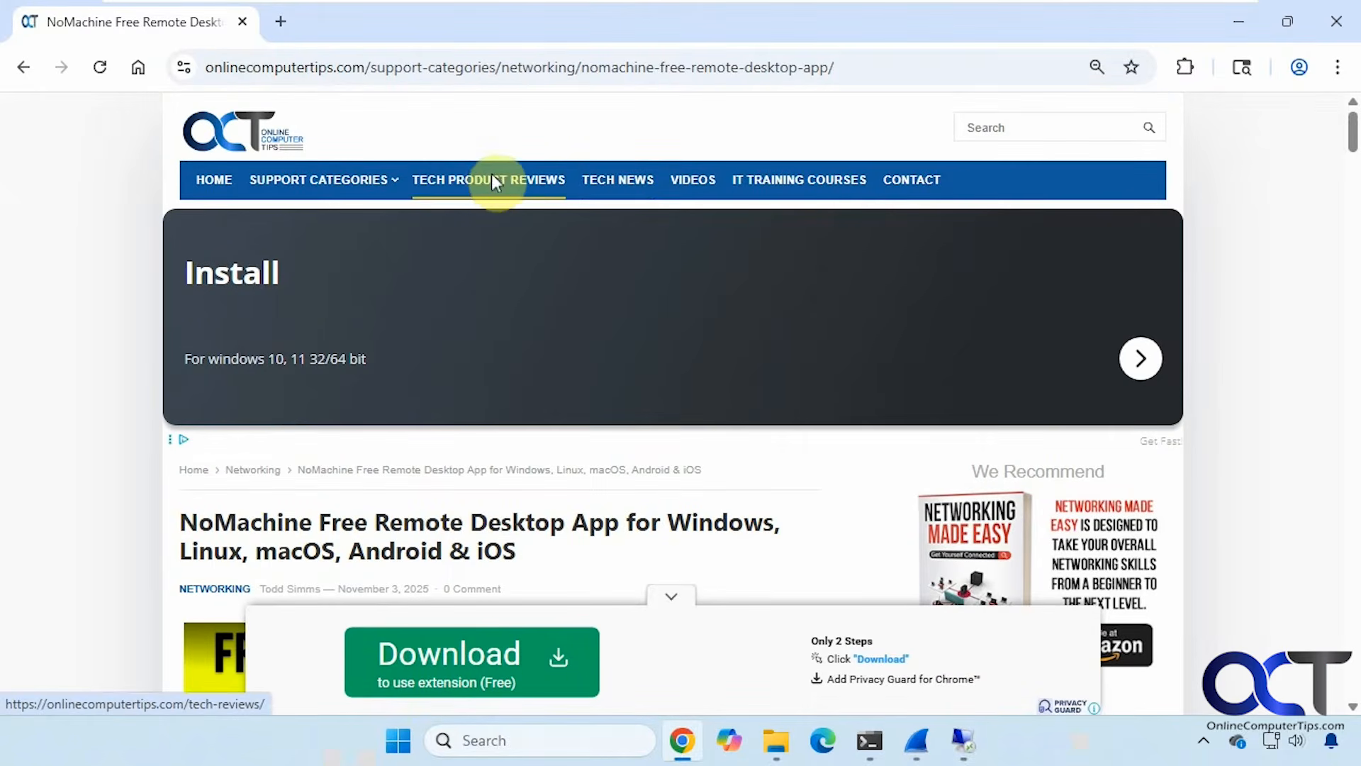
{"action": "left_click", "coordinate": [363, 180]}
{"action": "left_click", "coordinate": [314, 221]}
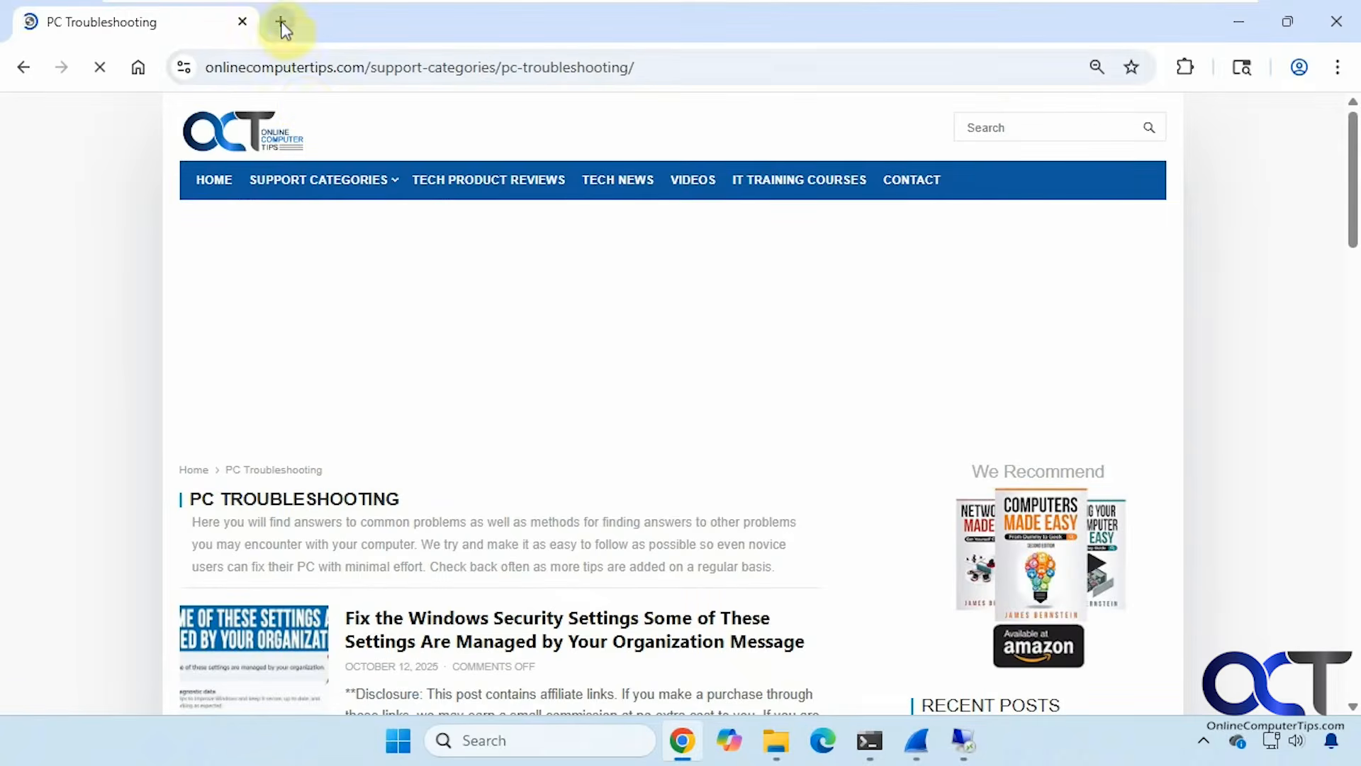
In a new tab, reach YouTube through Google apps, play the jazz hiphop playlist, then minimise Chrome.
{"action": "left_click", "coordinate": [281, 21]}
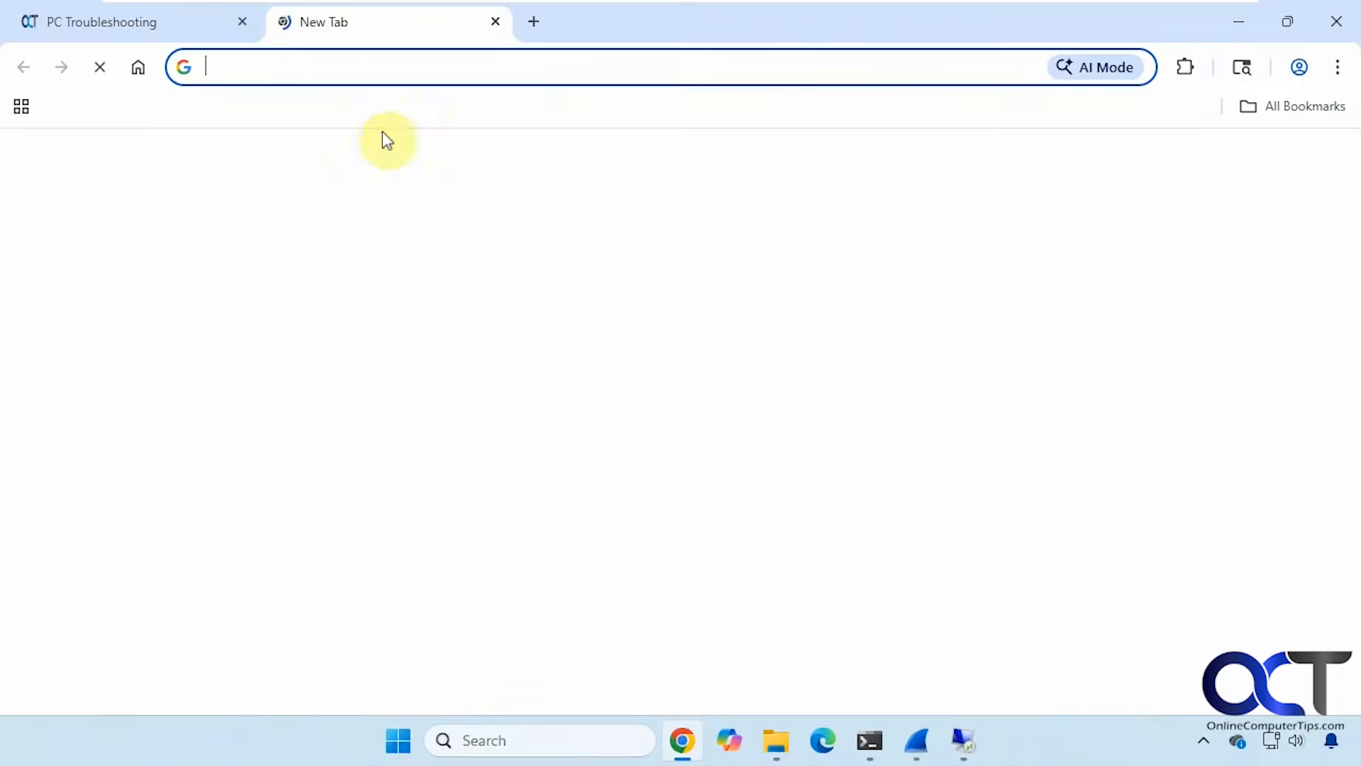
{"action": "left_click", "coordinate": [1290, 170]}
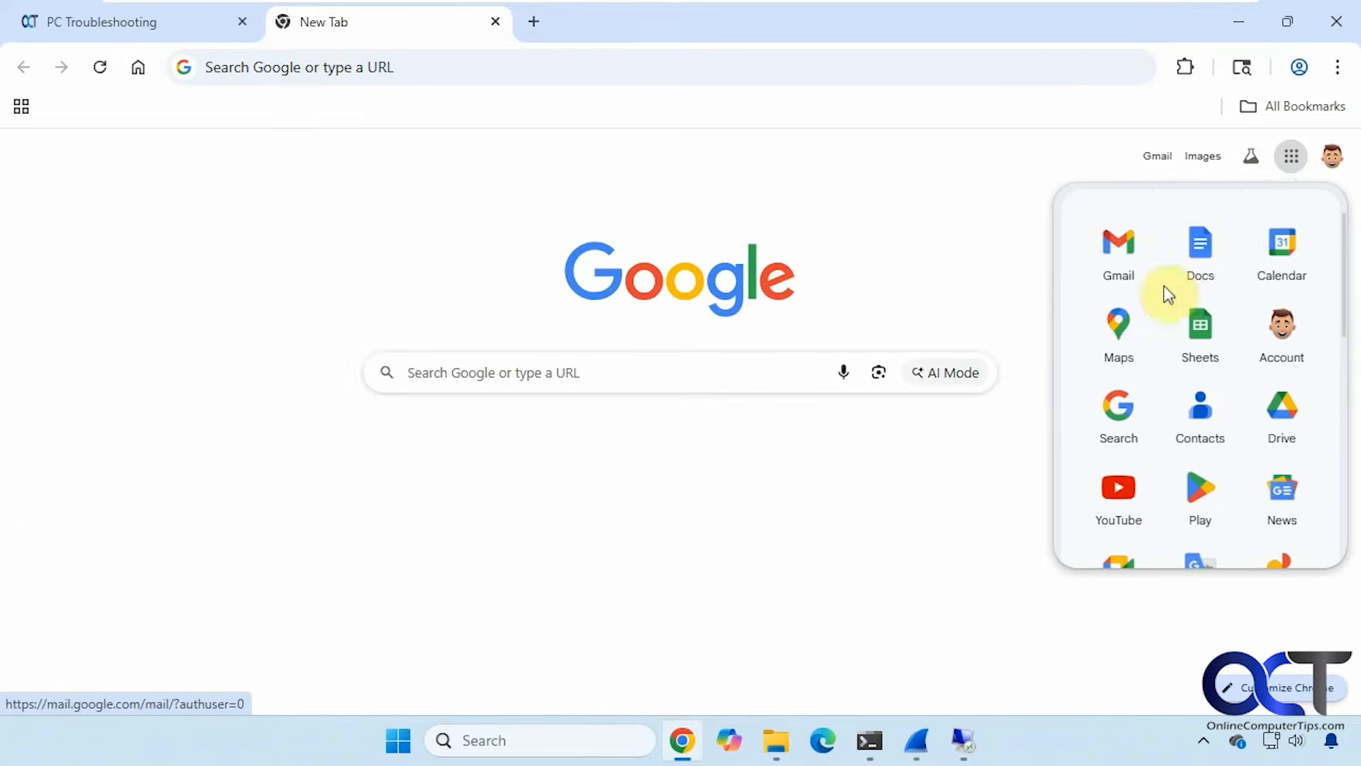
{"action": "left_click", "coordinate": [1118, 489]}
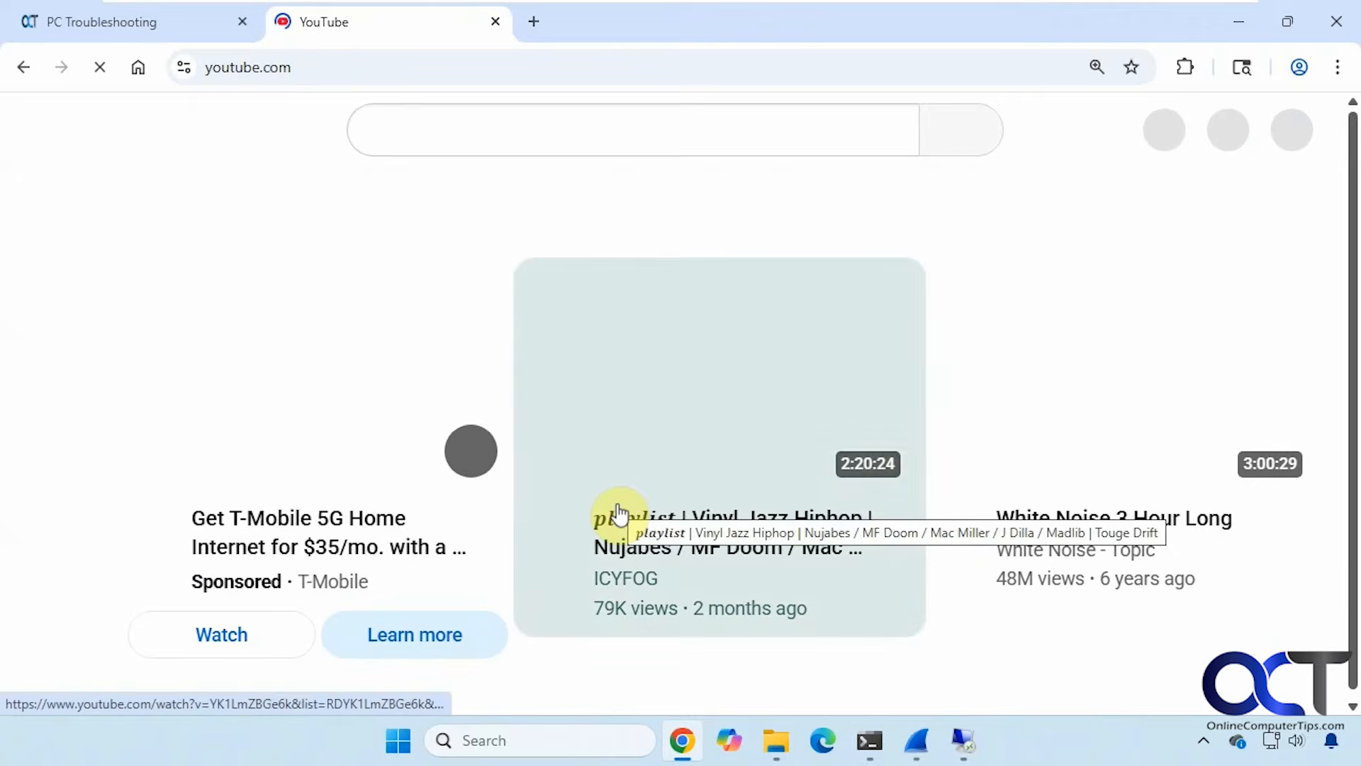
{"action": "left_click", "coordinate": [750, 397]}
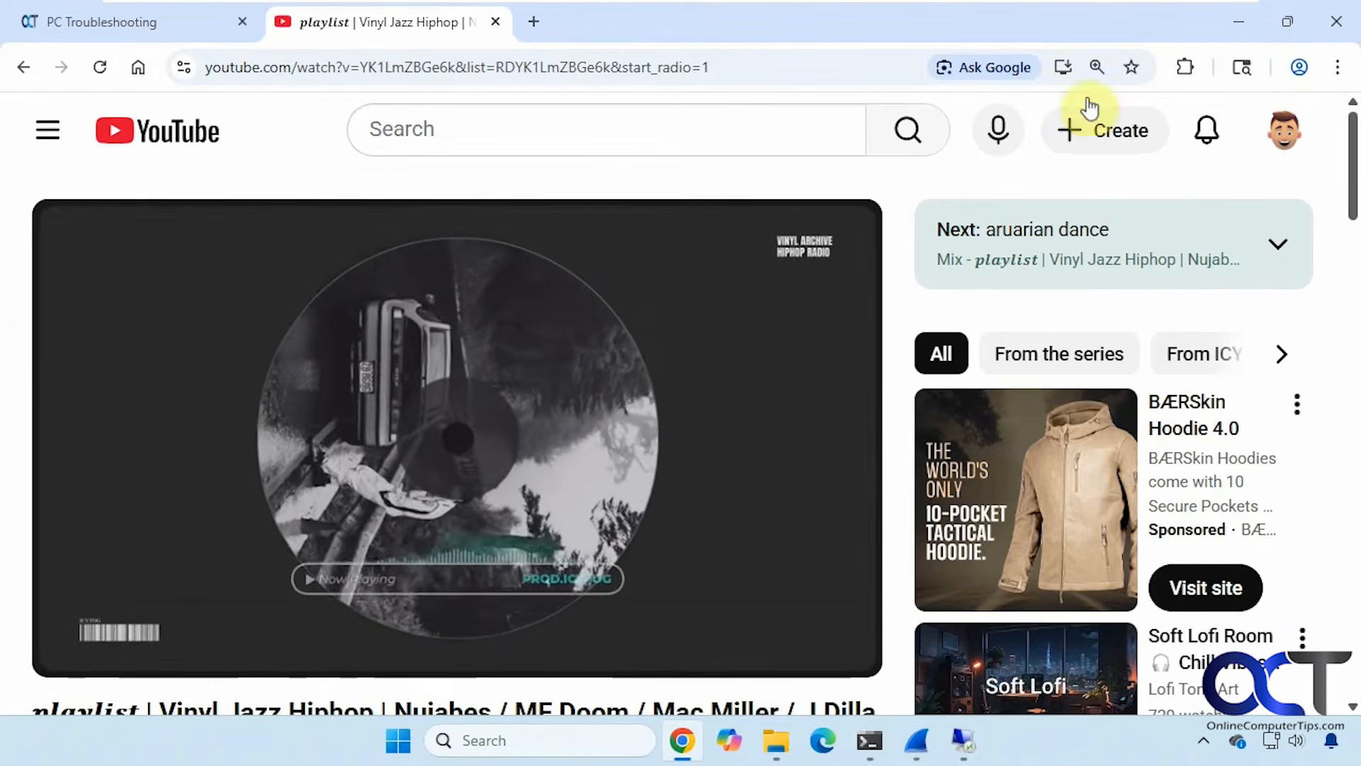
{"action": "left_click", "coordinate": [1225, 23]}
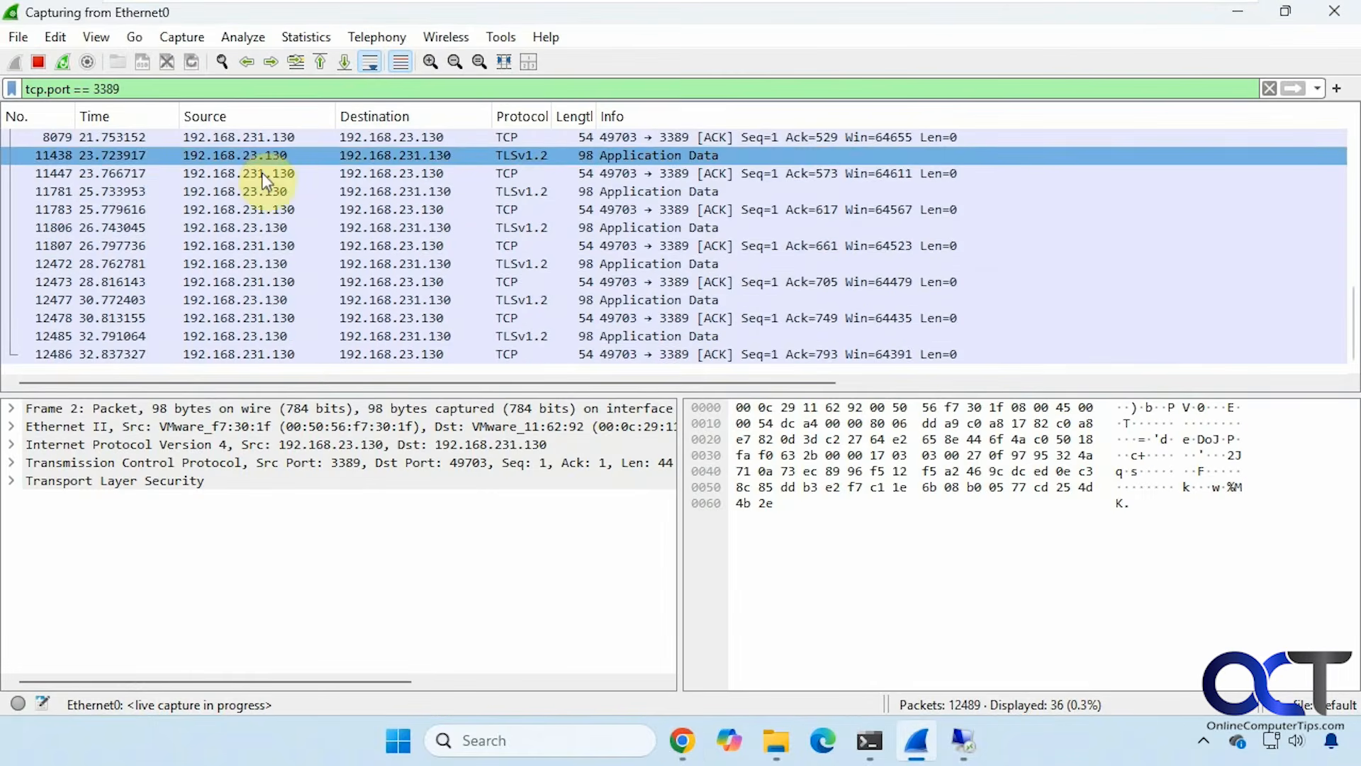
Stop the live capture at 12500 packets and select the tcp.port == 3389 filter text.
{"action": "left_click", "coordinate": [40, 62]}
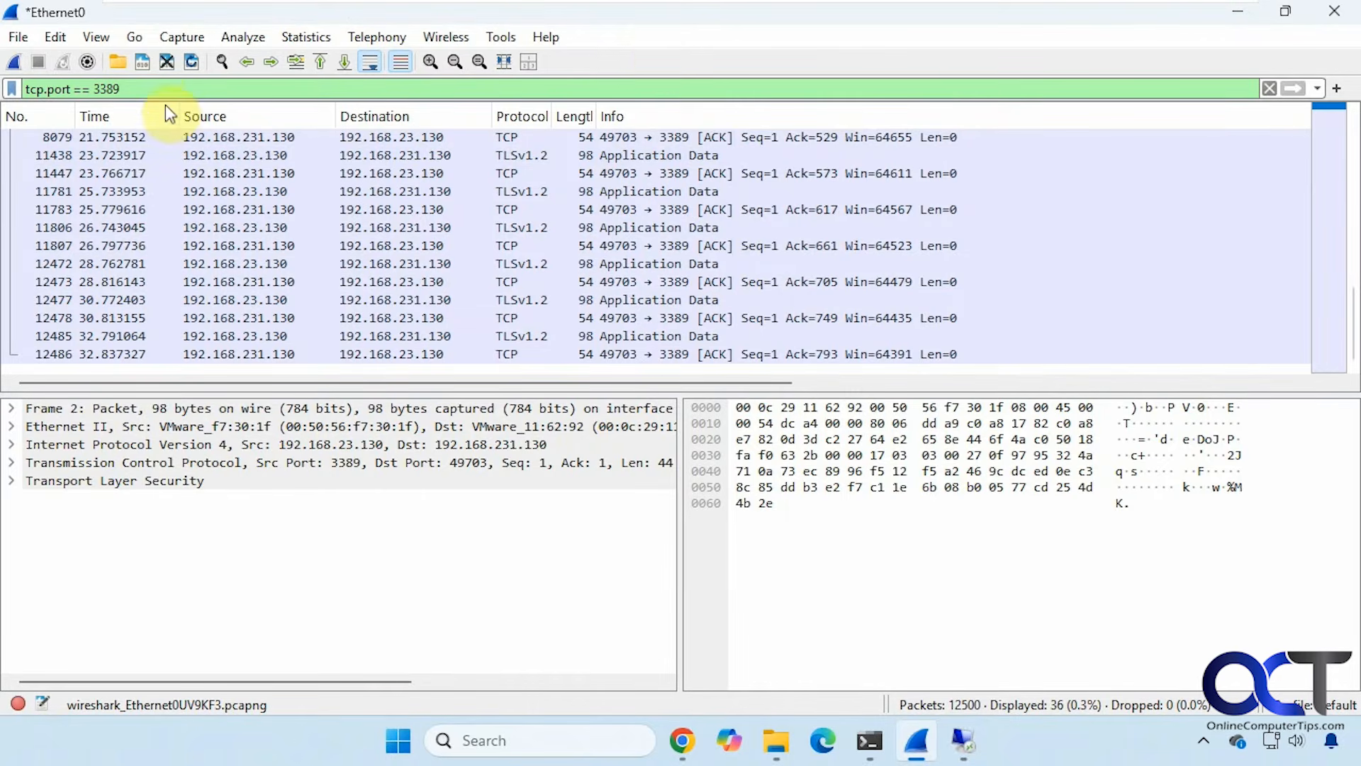
{"action": "left_click_drag", "start_coordinate": [149, 87], "coordinate": [7, 105]}
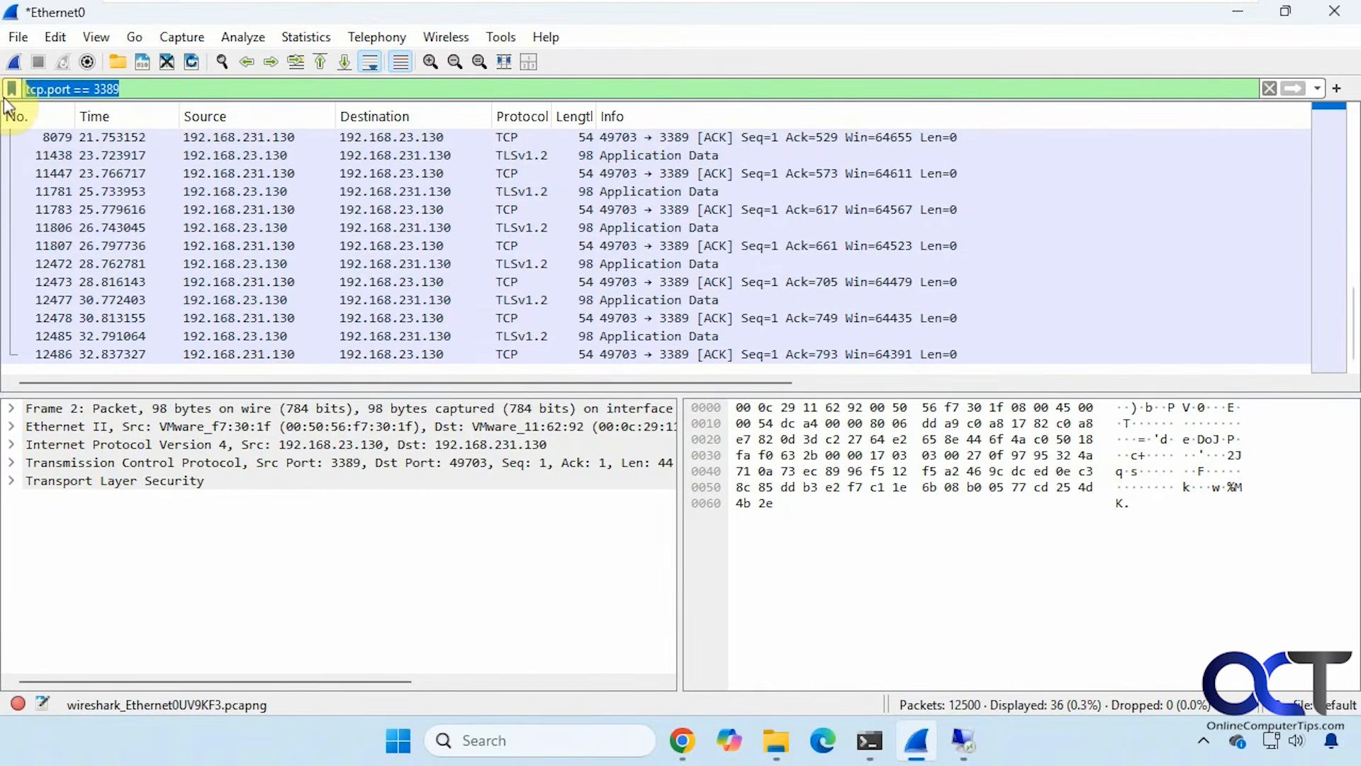
Apply the dns display filter, inspect several DNS query packets, then bring up Command Prompt.
{"action": "type", "text": "dns"}
{"action": "key", "text": "Return"}
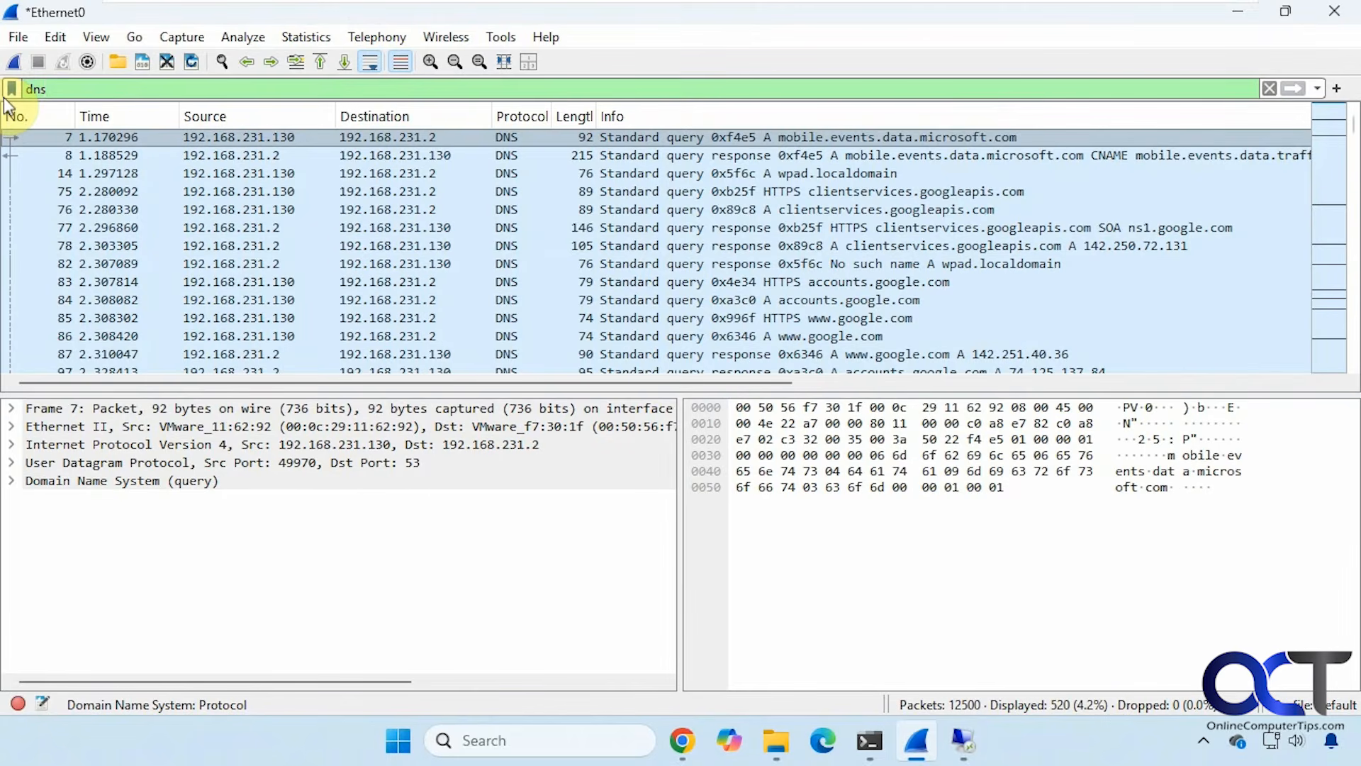
{"action": "left_click", "coordinate": [202, 138]}
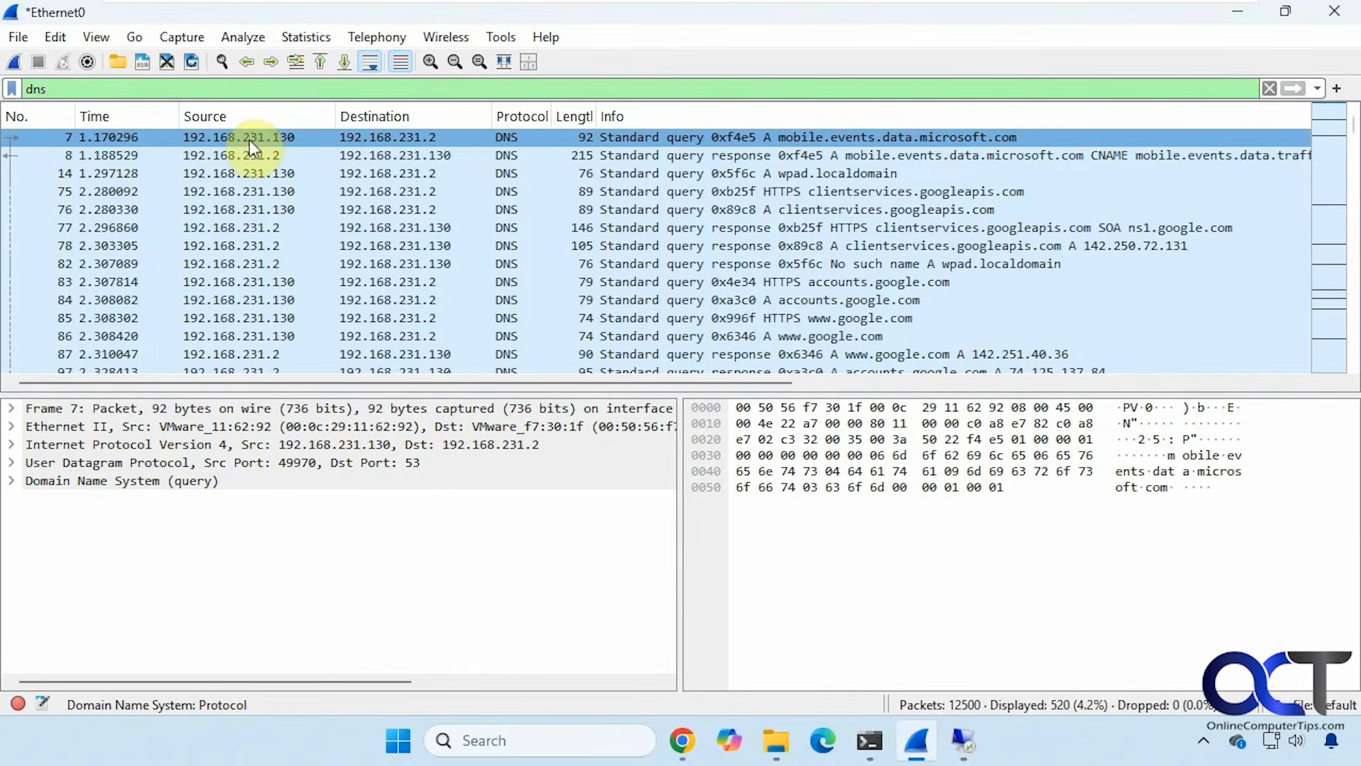
{"action": "left_click", "coordinate": [244, 225]}
{"action": "left_click", "coordinate": [263, 176]}
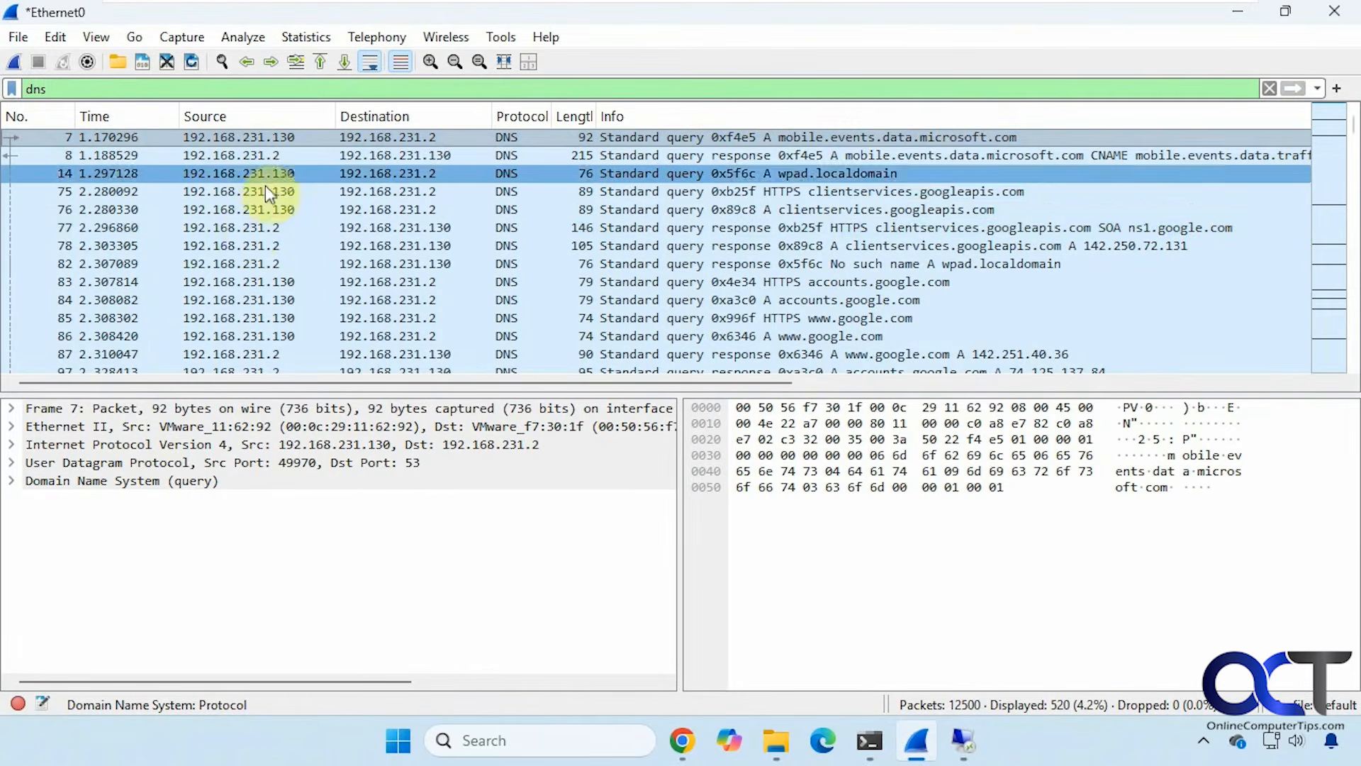
{"action": "left_click", "coordinate": [377, 157]}
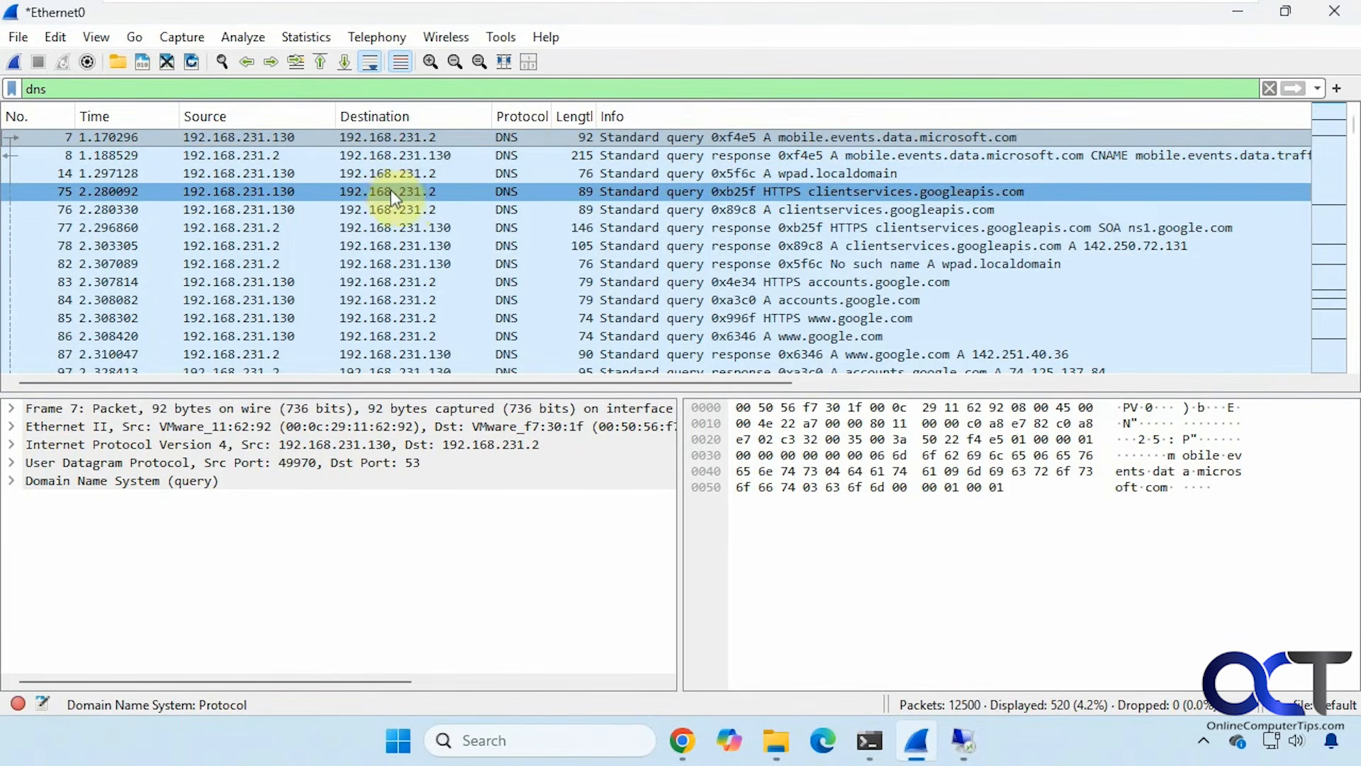
{"action": "left_click", "coordinate": [869, 740]}
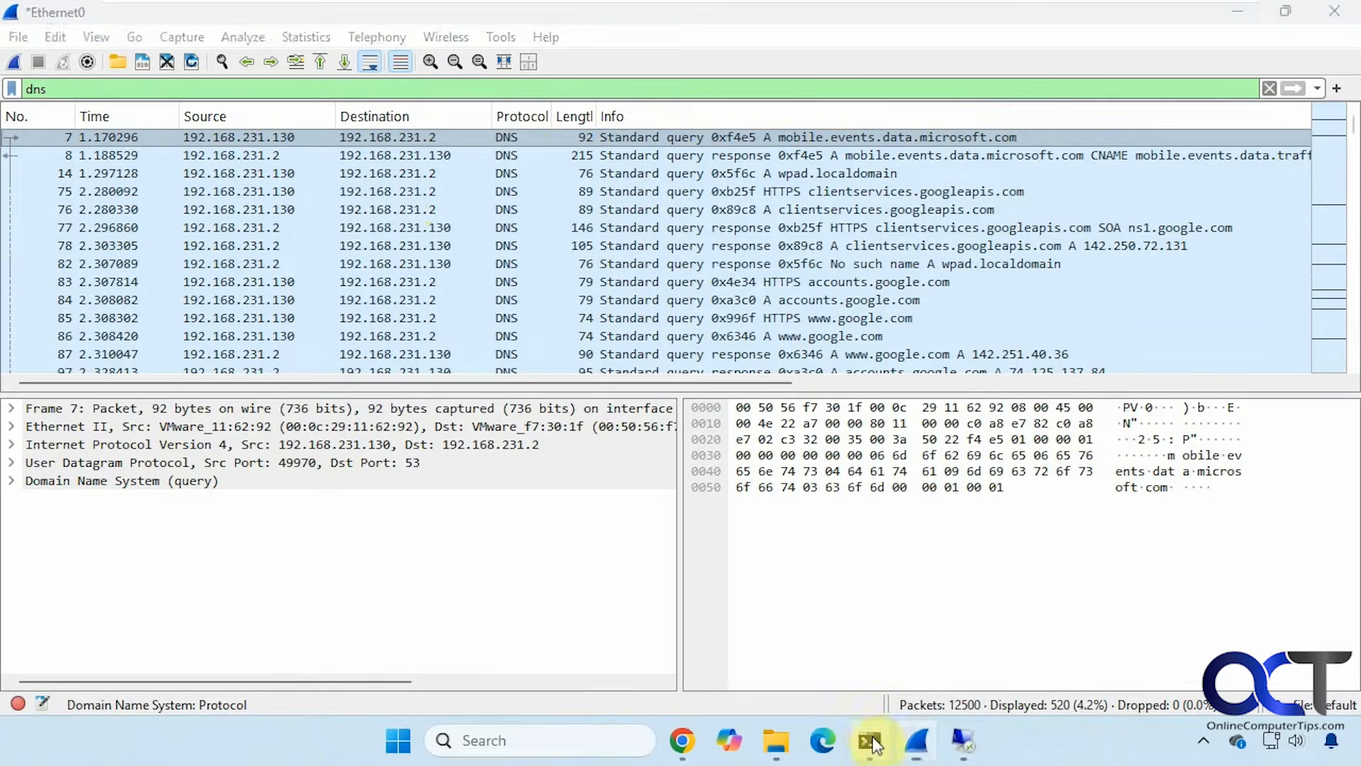
Run ipconfig to show IPv4 192.168.231.130 and gateway 192.168.231.2, then minimise Command Prompt.
{"action": "type", "text": "ipconfig"}
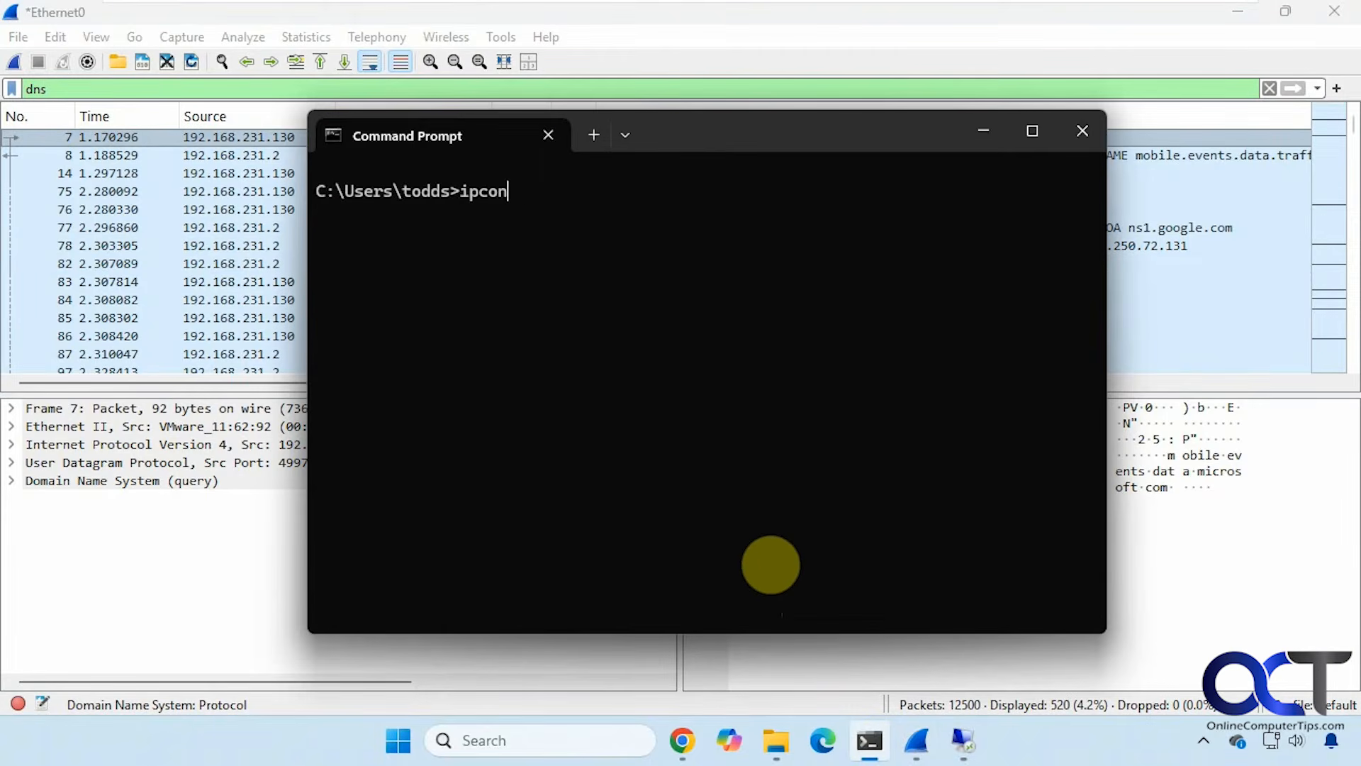
{"action": "key", "text": "Return"}
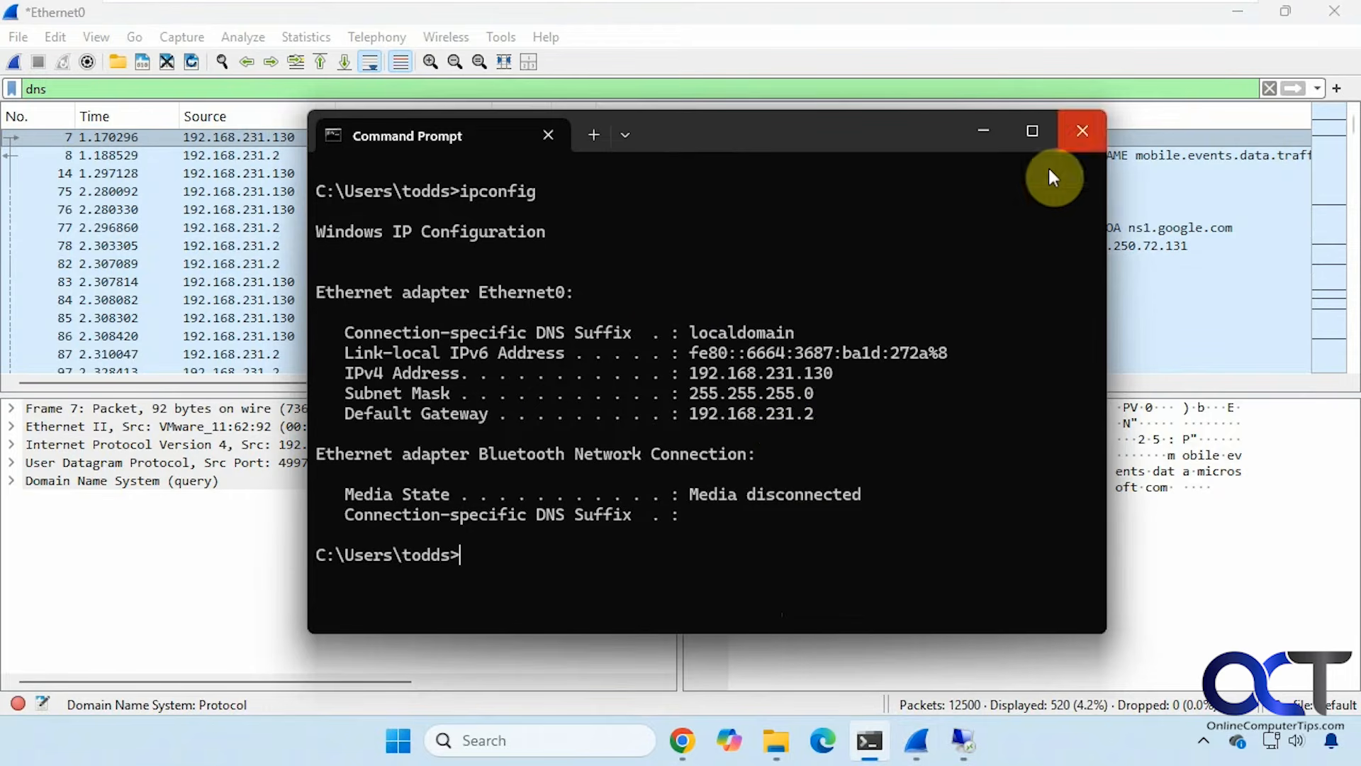
{"action": "left_click", "coordinate": [982, 130]}
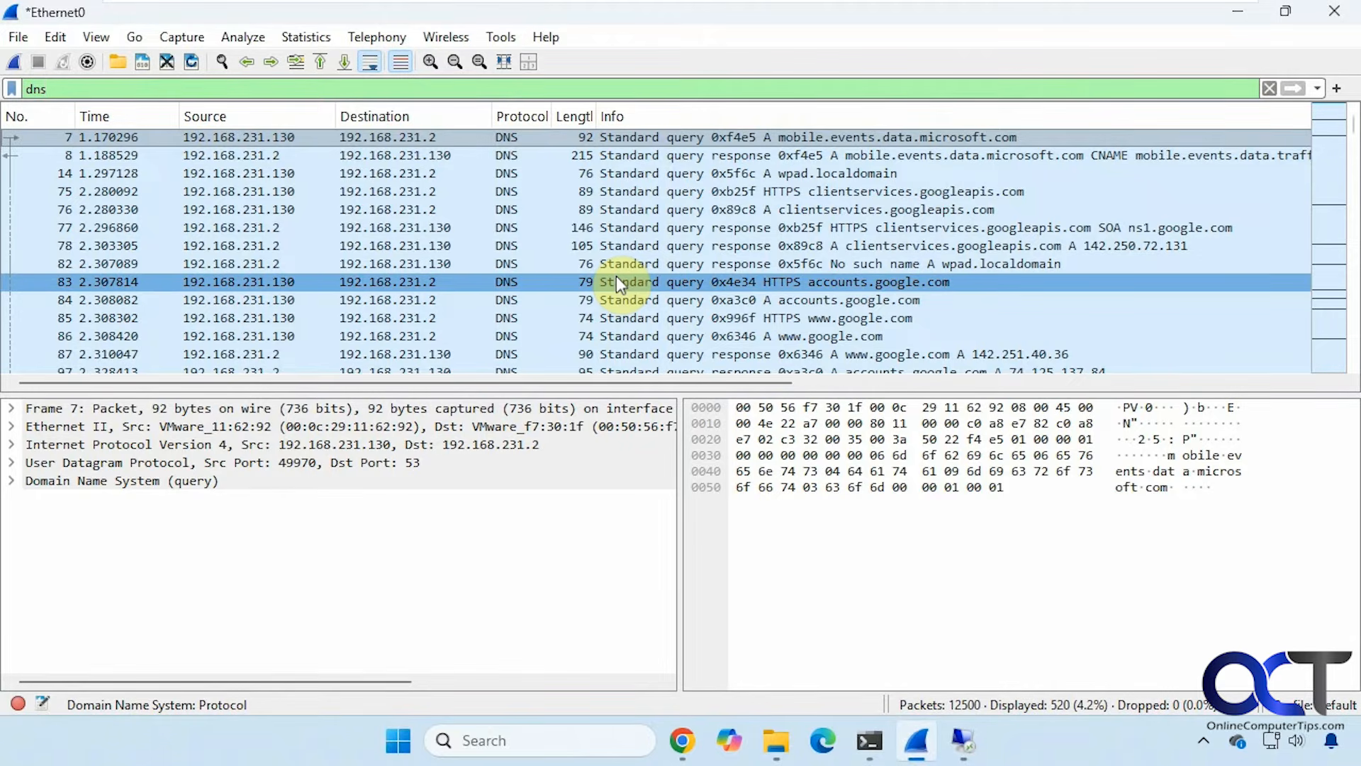
Select DNS packets 77, 78 and the accounts.google.com query, then scroll through later lookups.
{"action": "left_click", "coordinate": [657, 248]}
{"action": "left_click", "coordinate": [653, 225]}
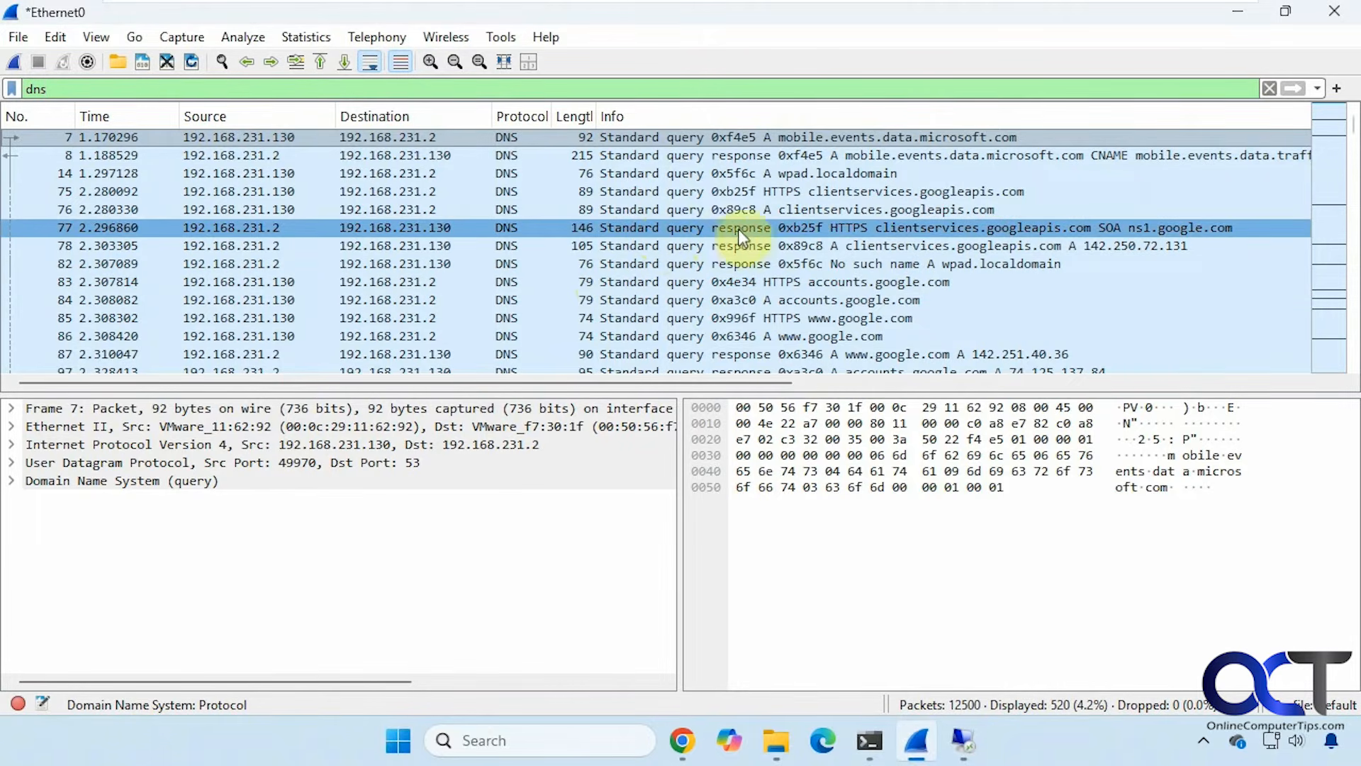
{"action": "left_click", "coordinate": [818, 280]}
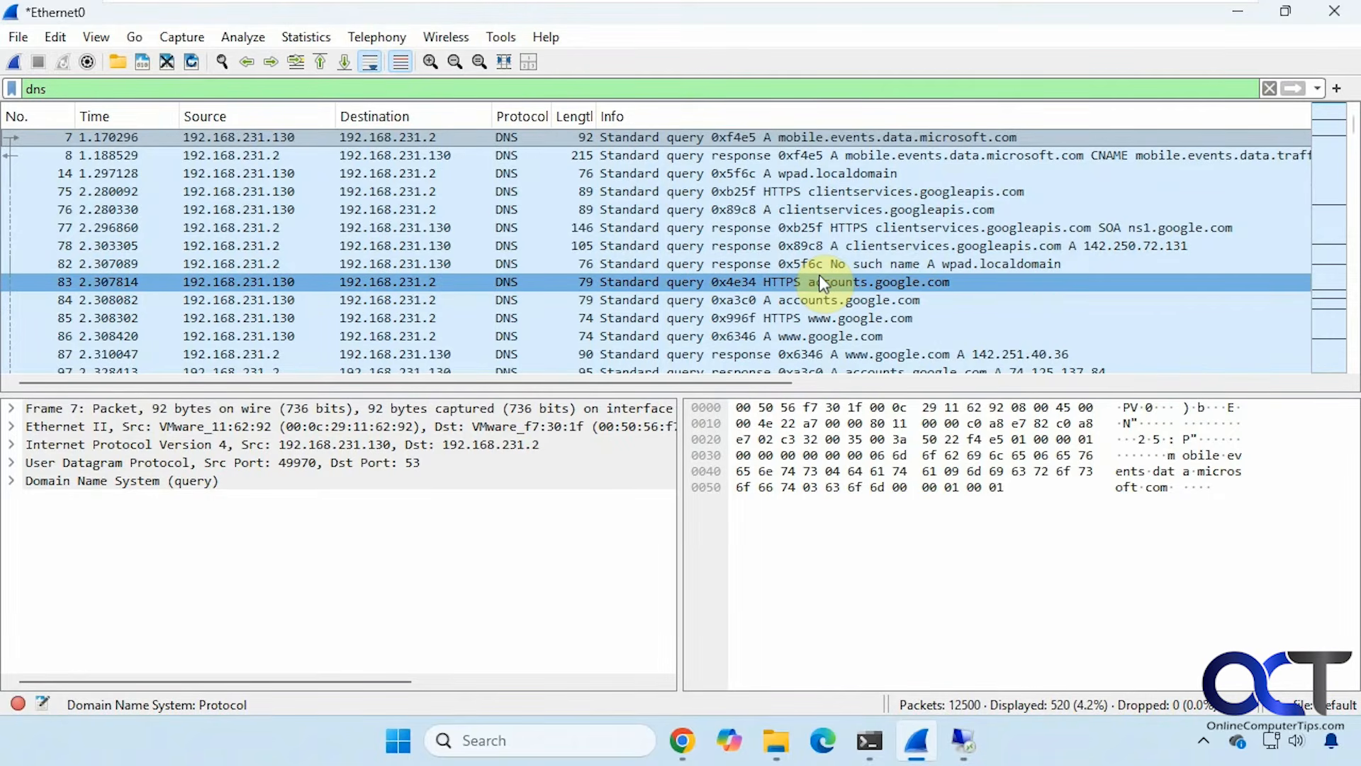
{"action": "scroll", "coordinate": [820, 283], "scroll_direction": "down", "scroll_amount": 3}
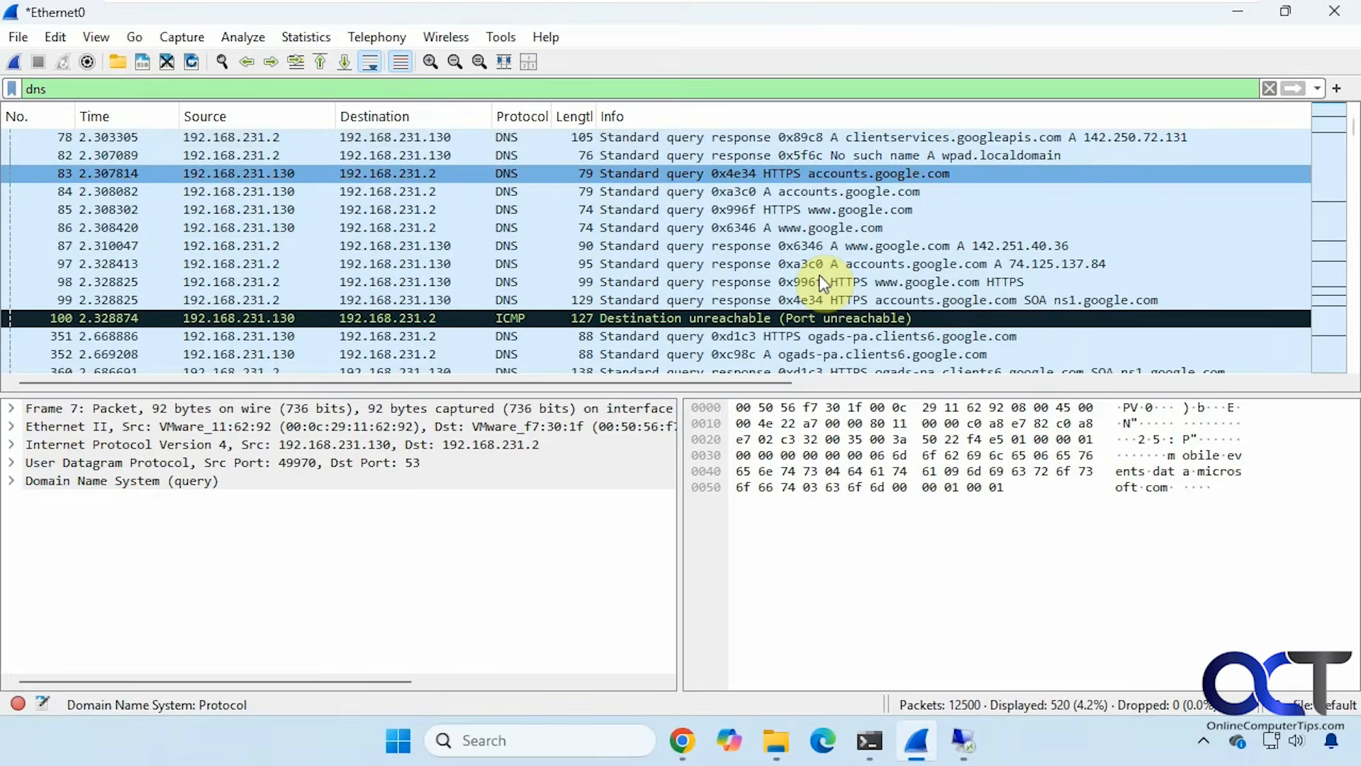
{"action": "scroll", "coordinate": [820, 283], "scroll_direction": "down", "scroll_amount": 1}
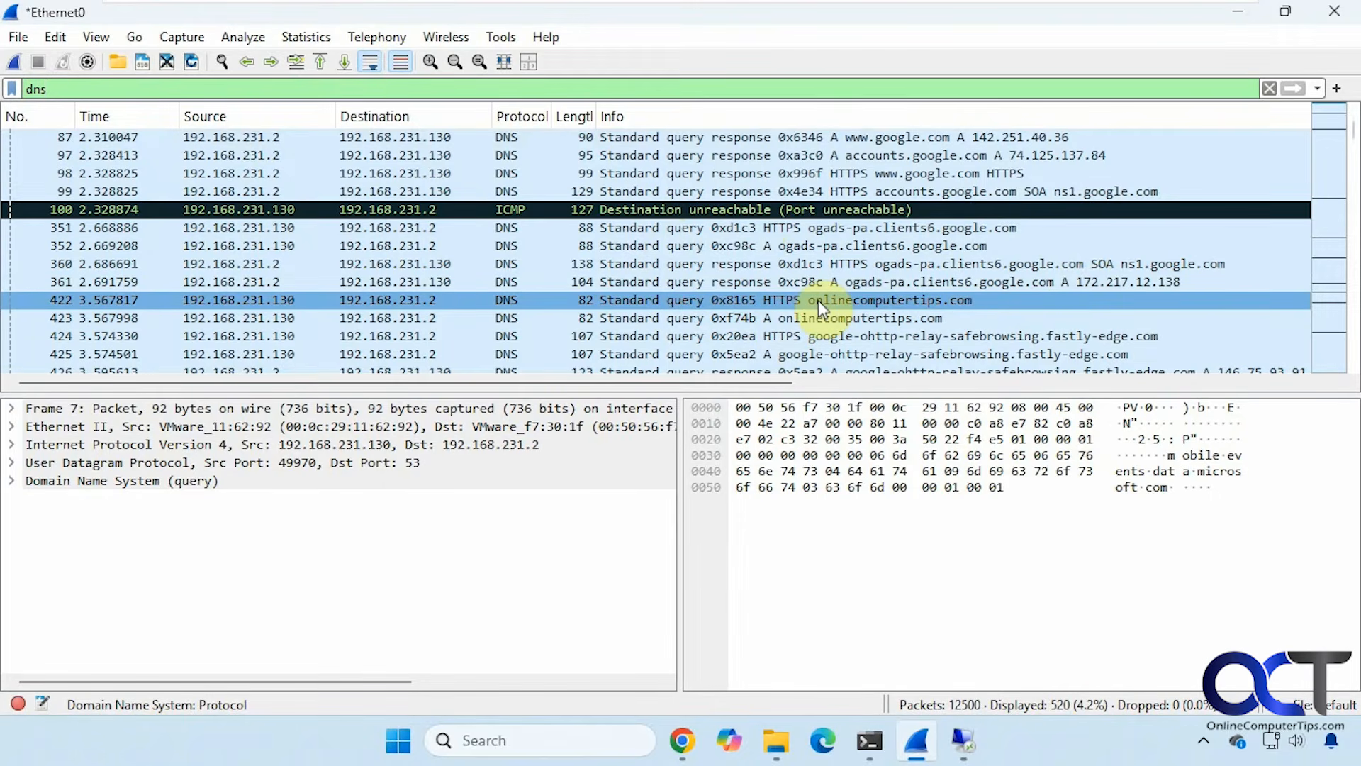
{"action": "scroll", "coordinate": [818, 300], "scroll_direction": "down", "scroll_amount": 3}
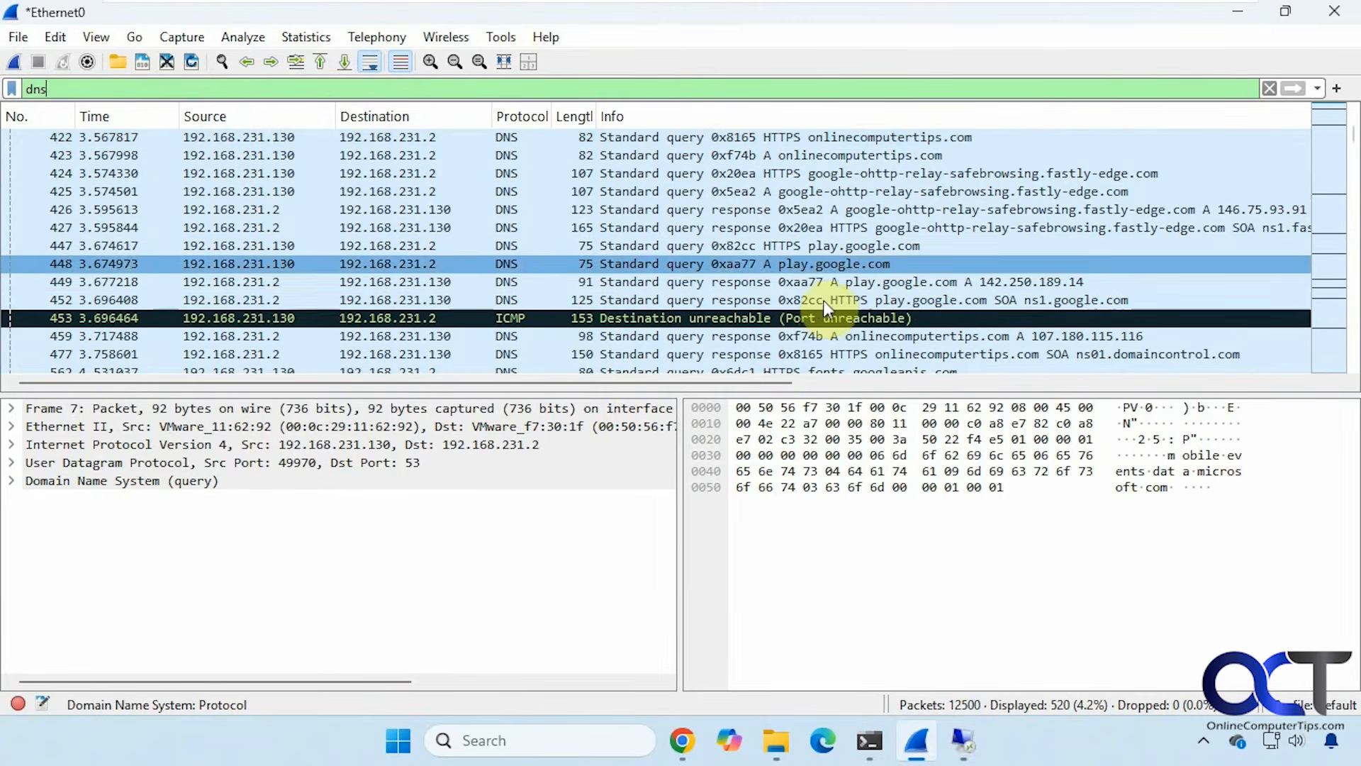
{"action": "scroll", "coordinate": [882, 303], "scroll_direction": "down", "scroll_amount": 3}
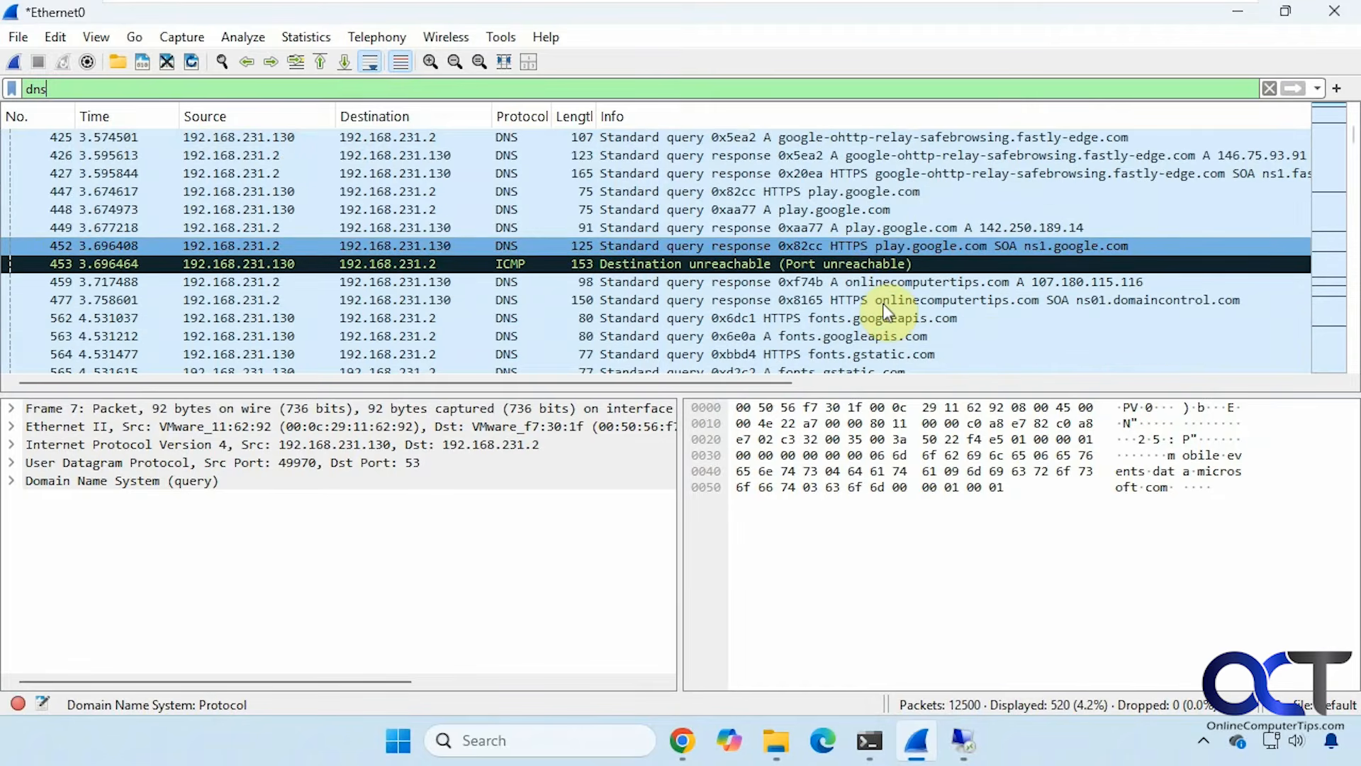
{"action": "scroll", "coordinate": [884, 311], "scroll_direction": "down", "scroll_amount": 3}
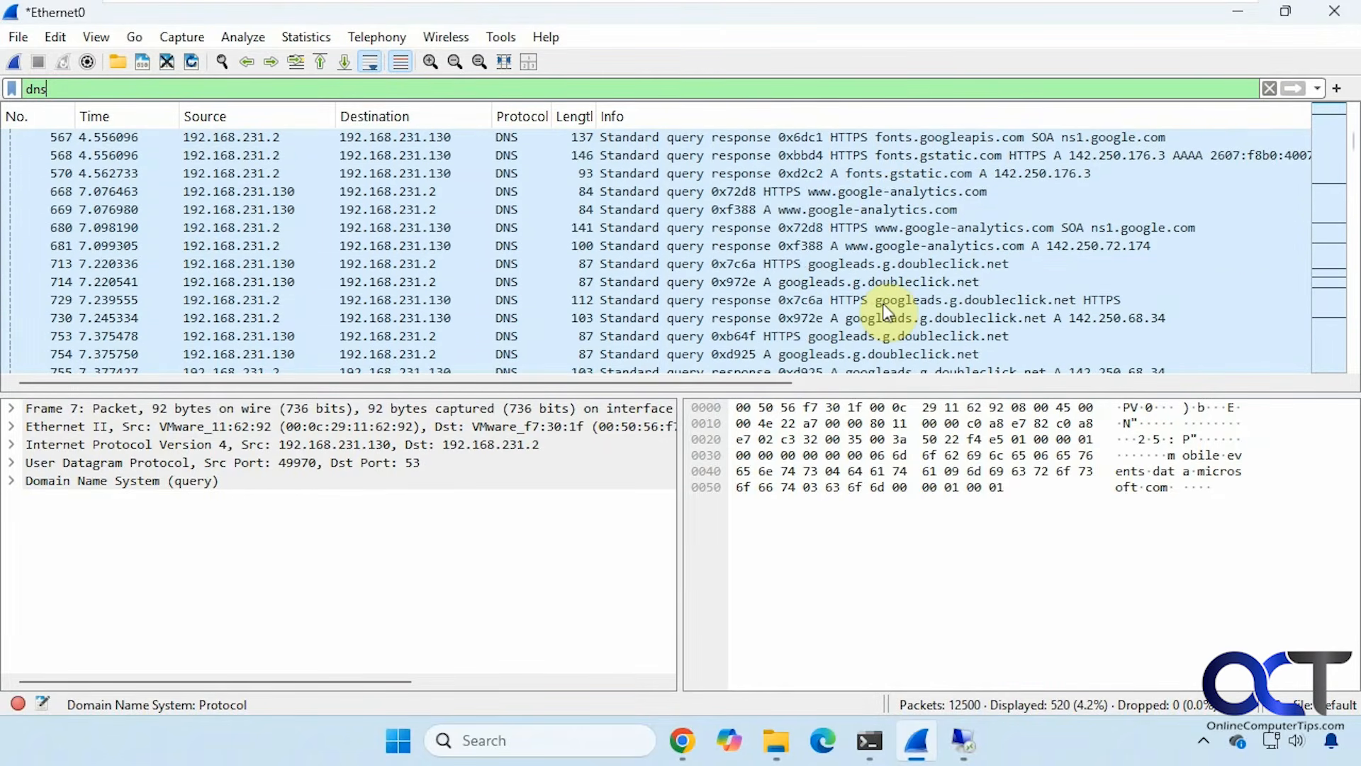
{"action": "scroll", "coordinate": [866, 285], "scroll_direction": "down", "scroll_amount": 4}
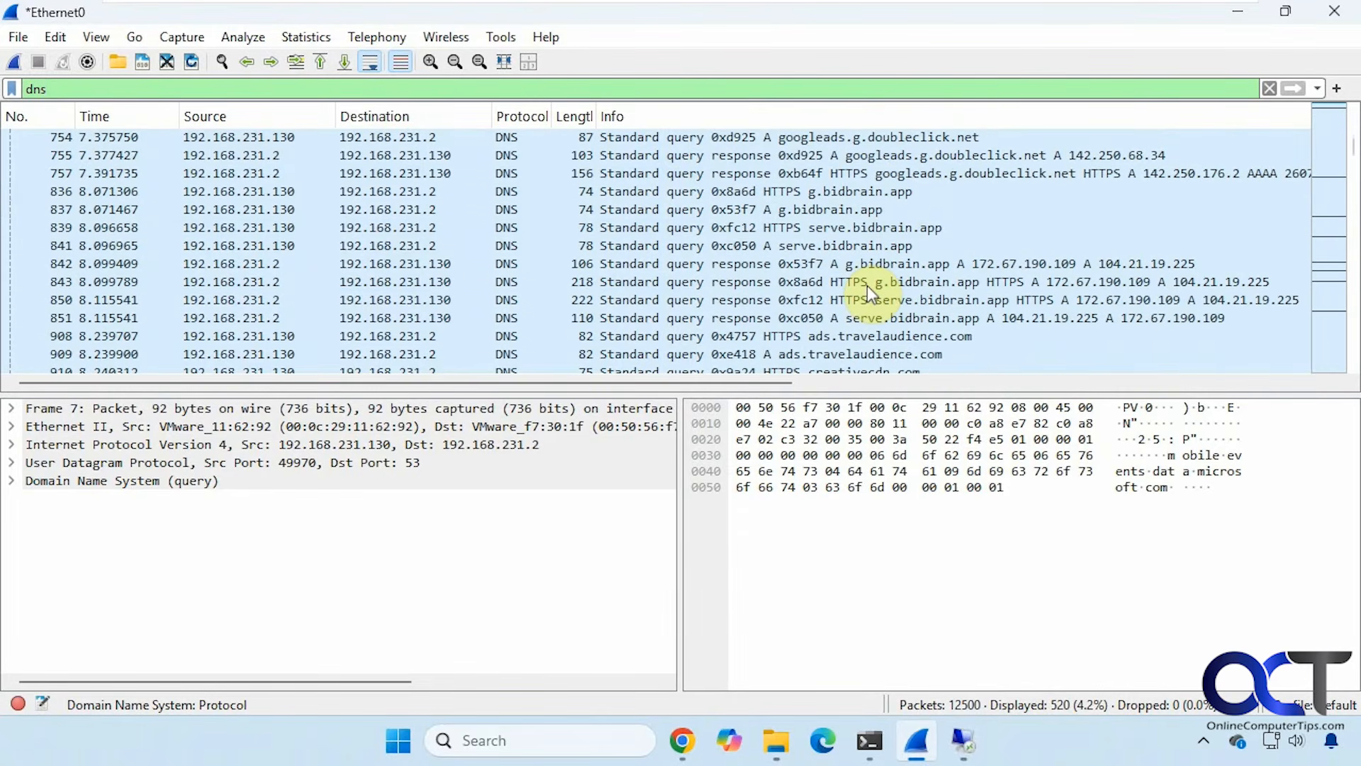
{"action": "scroll", "coordinate": [867, 284], "scroll_direction": "down", "scroll_amount": 1}
{"action": "scroll", "coordinate": [866, 285], "scroll_direction": "down", "scroll_amount": 1}
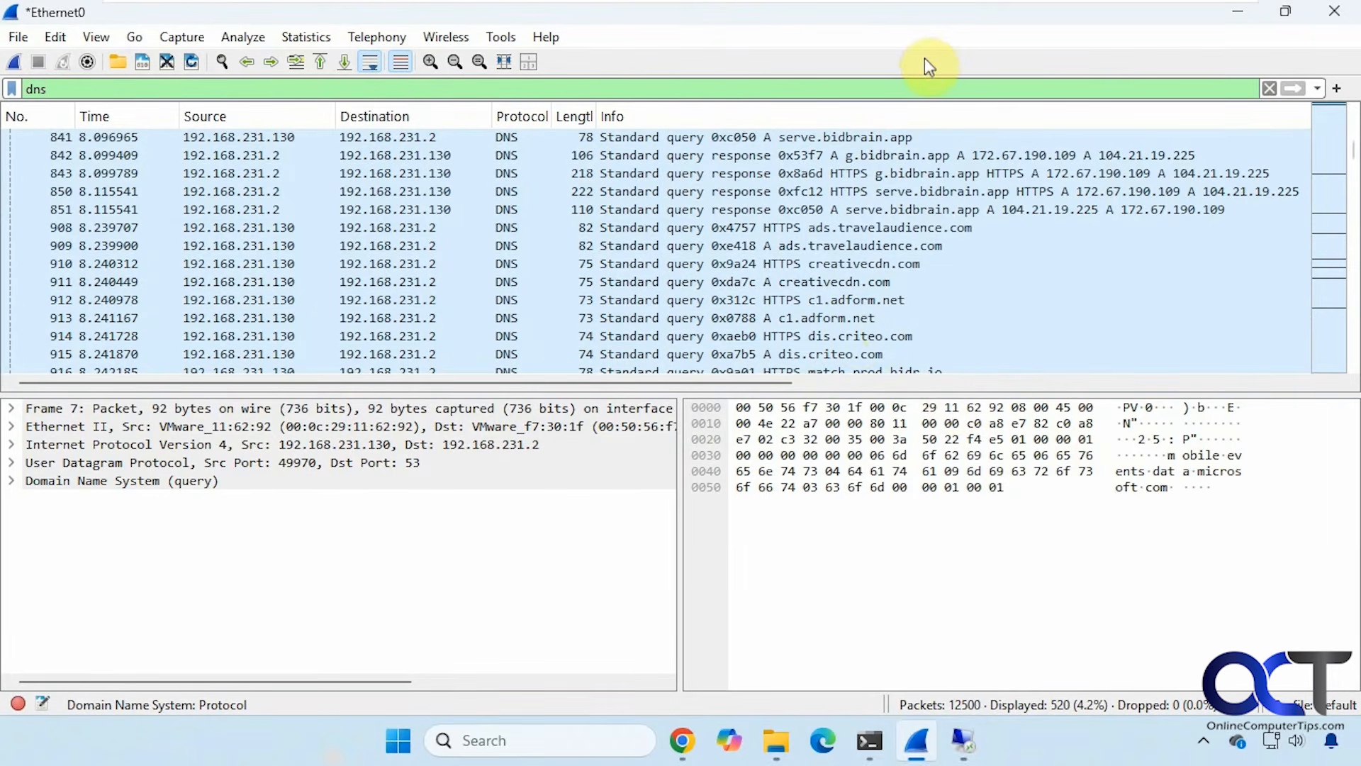
{"action": "scroll", "coordinate": [890, 342], "scroll_direction": "down", "scroll_amount": 5}
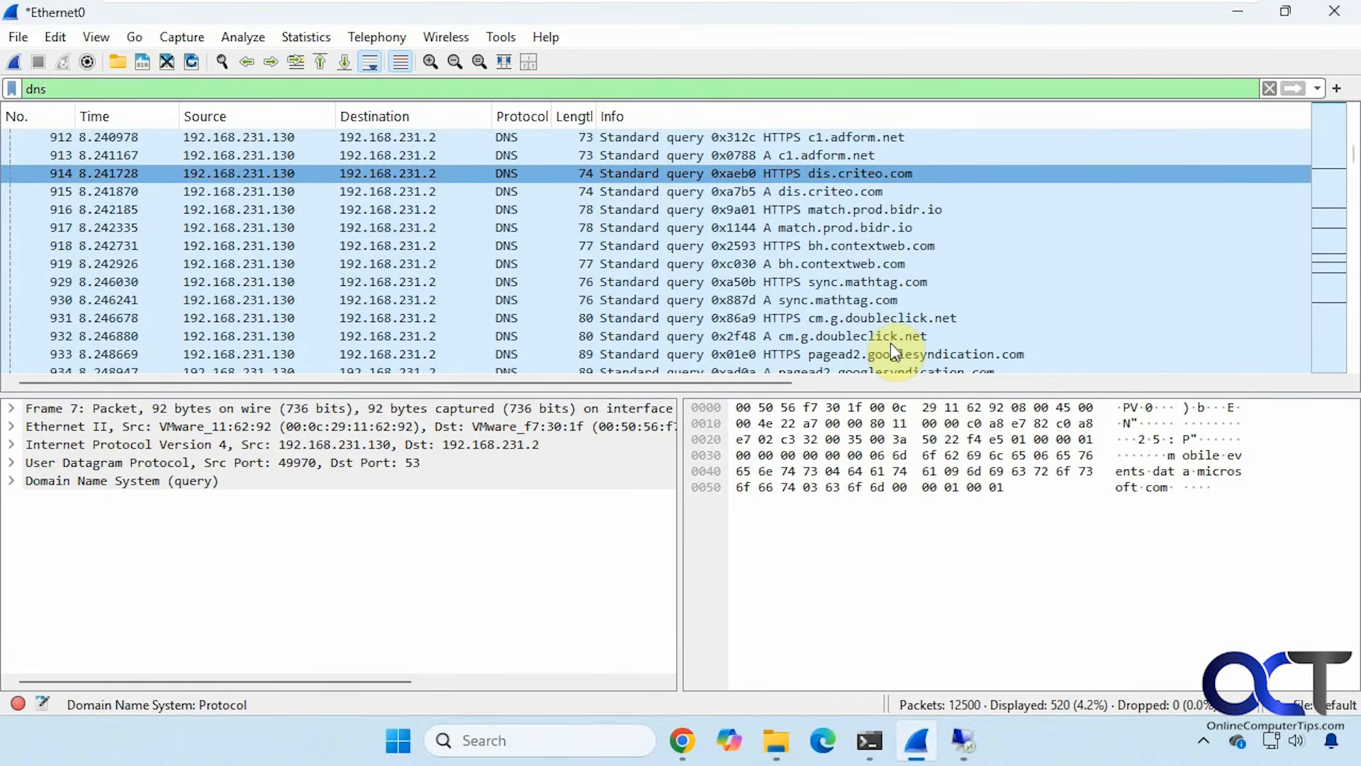
{"action": "scroll", "coordinate": [891, 342], "scroll_direction": "down", "scroll_amount": 5}
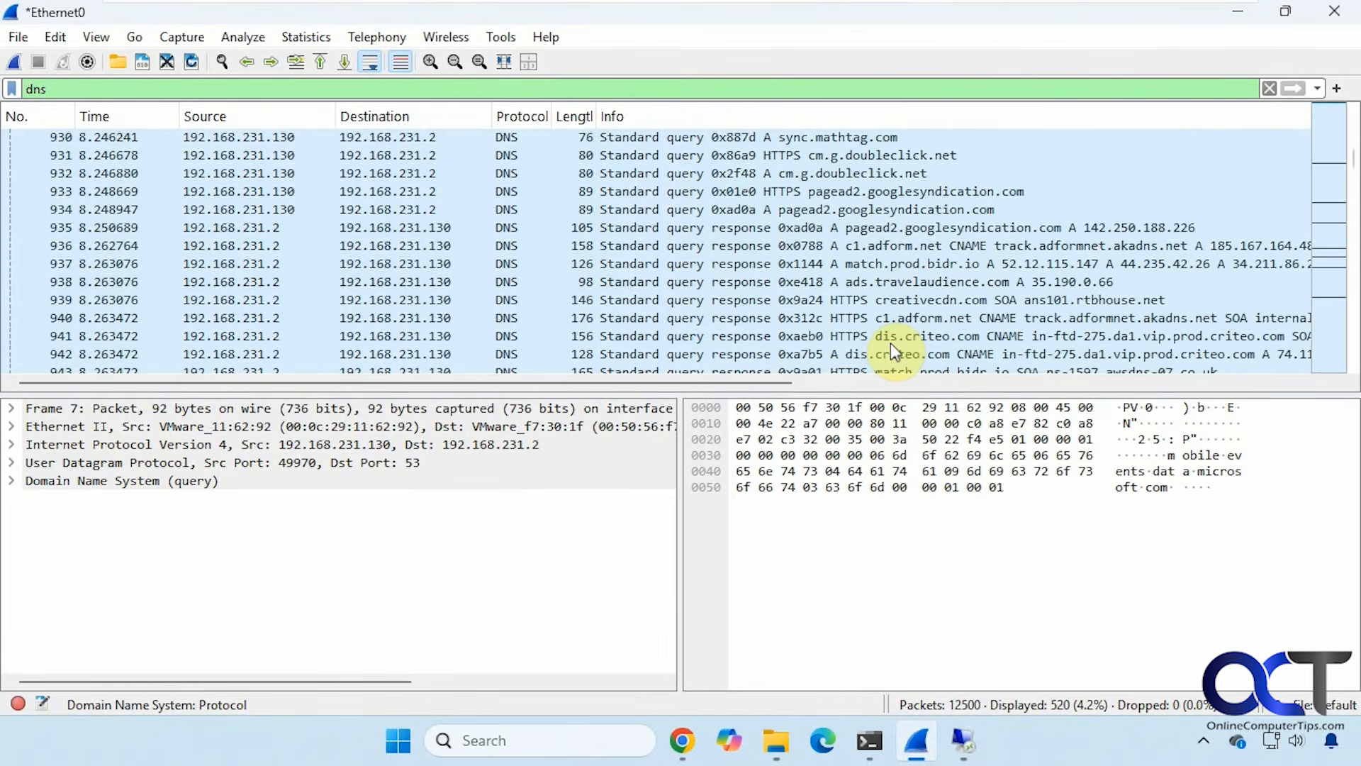
{"action": "scroll", "coordinate": [890, 342], "scroll_direction": "down", "scroll_amount": 4}
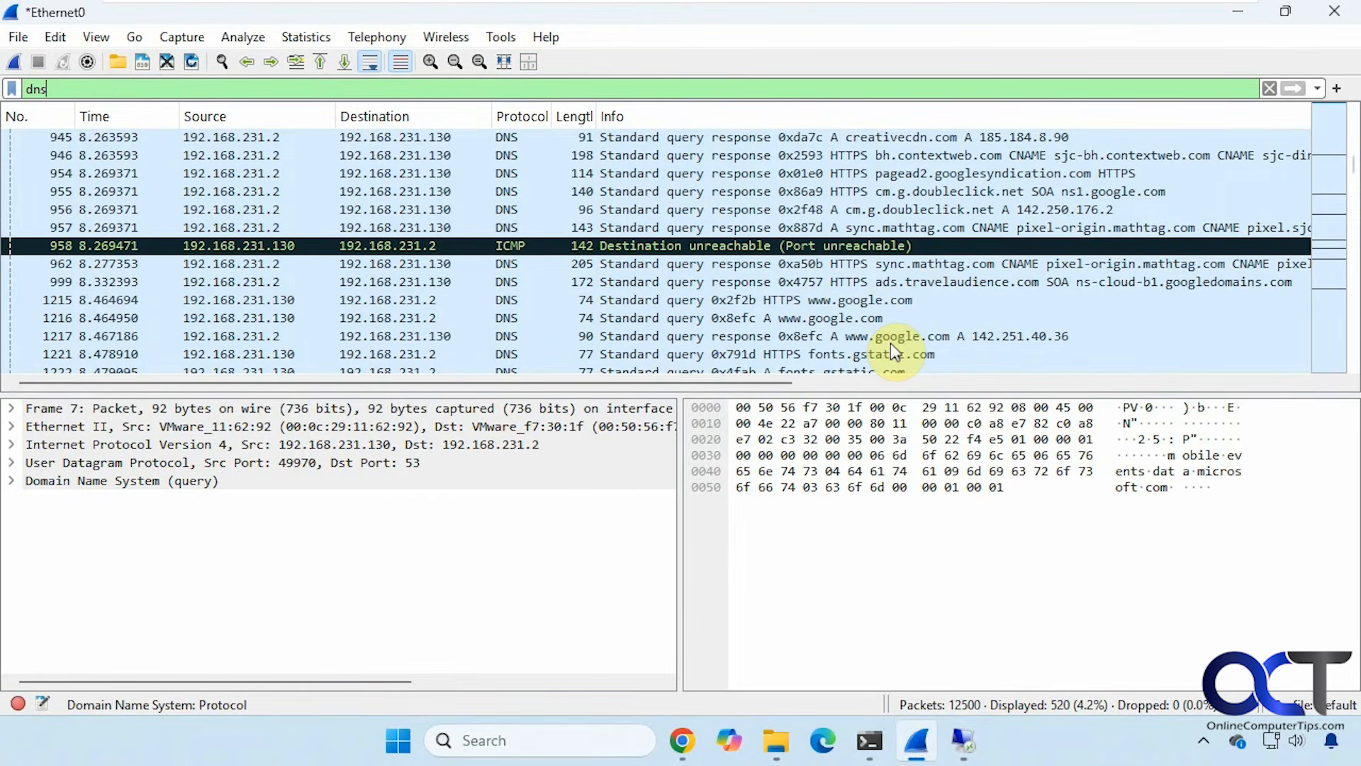
{"action": "scroll", "coordinate": [890, 342], "scroll_direction": "down", "scroll_amount": 4}
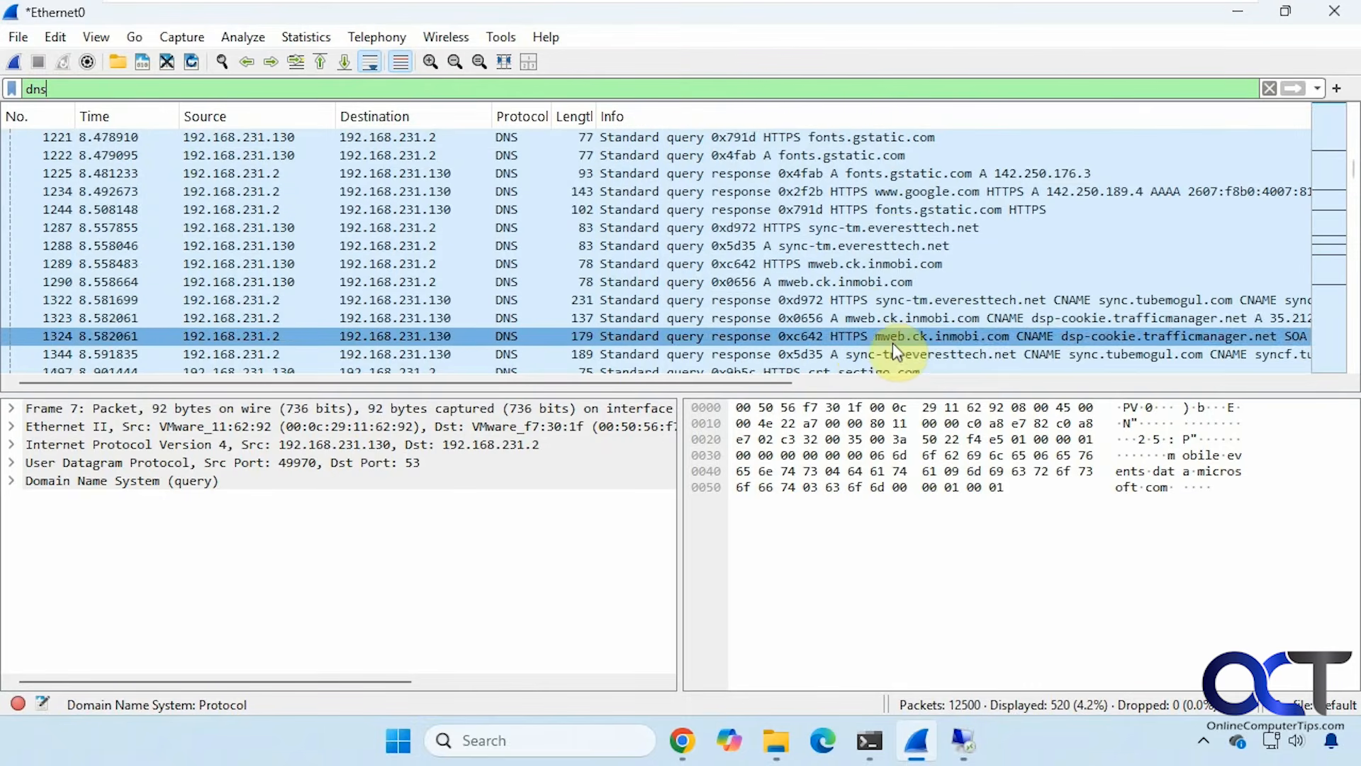
{"action": "scroll", "coordinate": [893, 342], "scroll_direction": "down", "scroll_amount": 3}
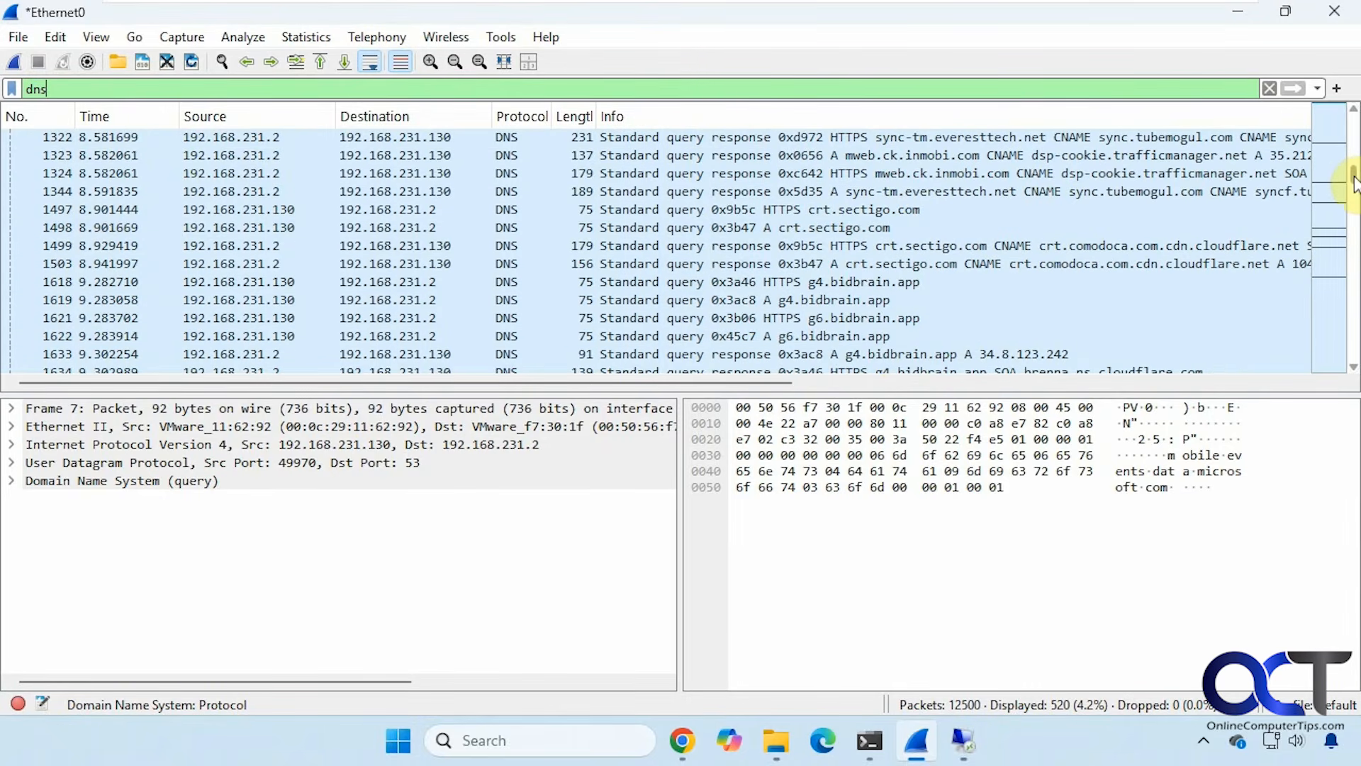
Scroll to late DNS lookups like googlevideo.com and gstatic.com, then select the dns filter text.
{"action": "left_click_drag", "start_coordinate": [1354, 183], "coordinate": [1355, 365]}
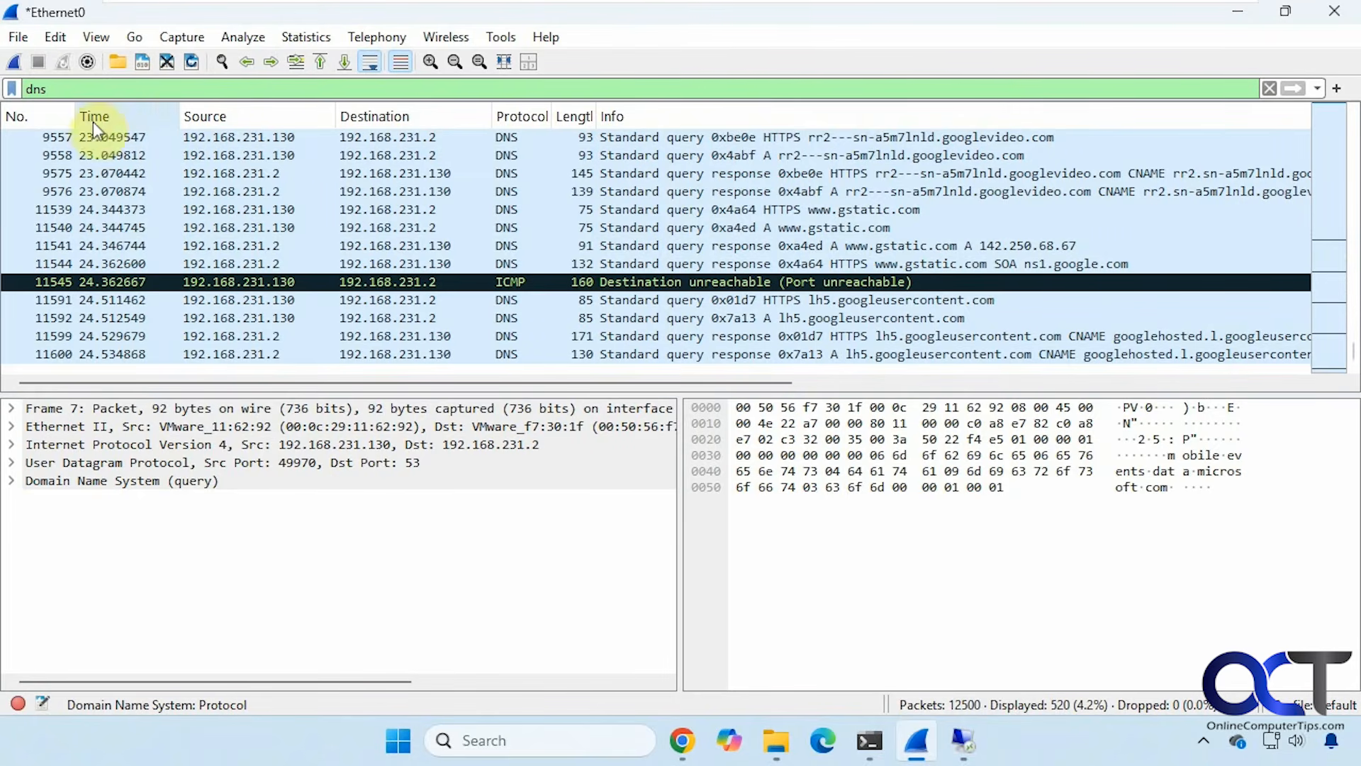
{"action": "left_click_drag", "start_coordinate": [78, 91], "coordinate": [20, 91]}
Apply the tcp.port == 443 display filter and scroll through the 2216 matching TLS packets.
{"action": "key", "text": "BackSpace"}
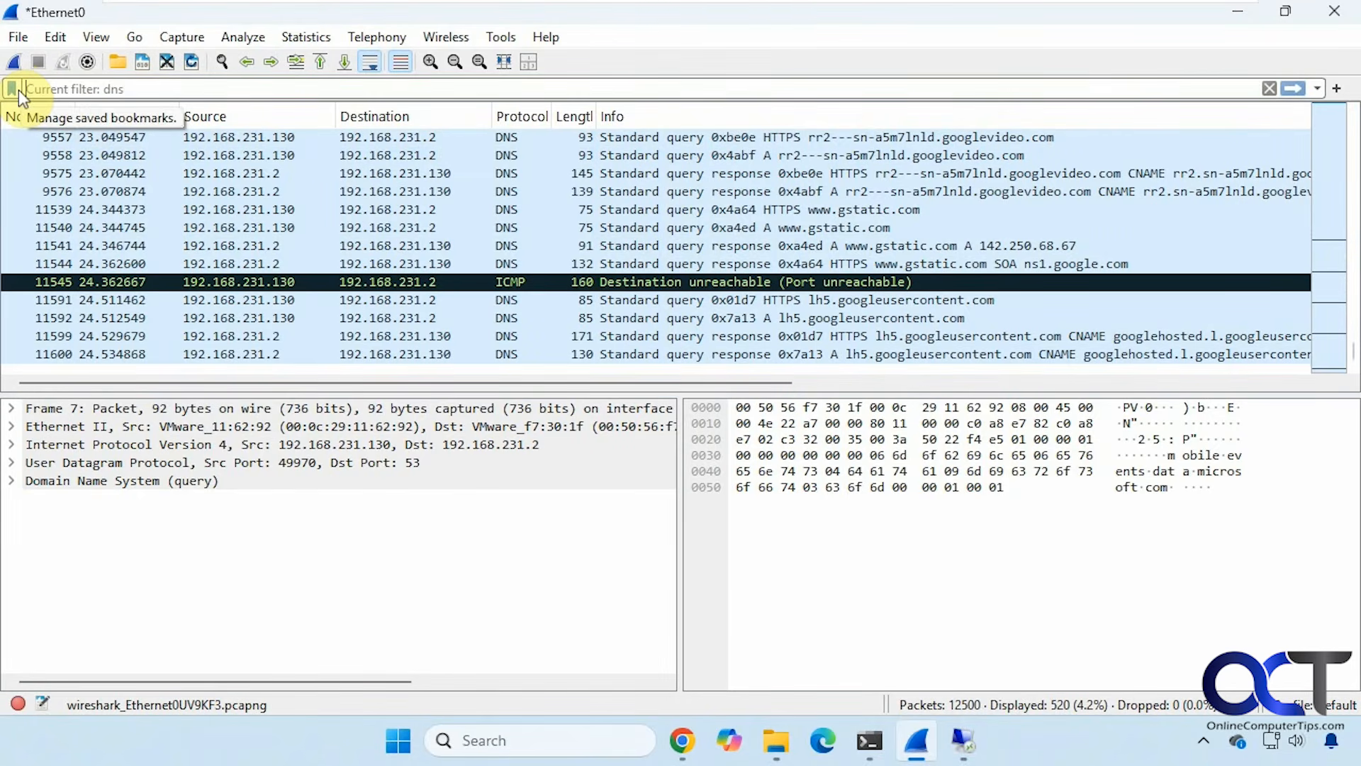
{"action": "type", "text": "tcp.port == 443"}
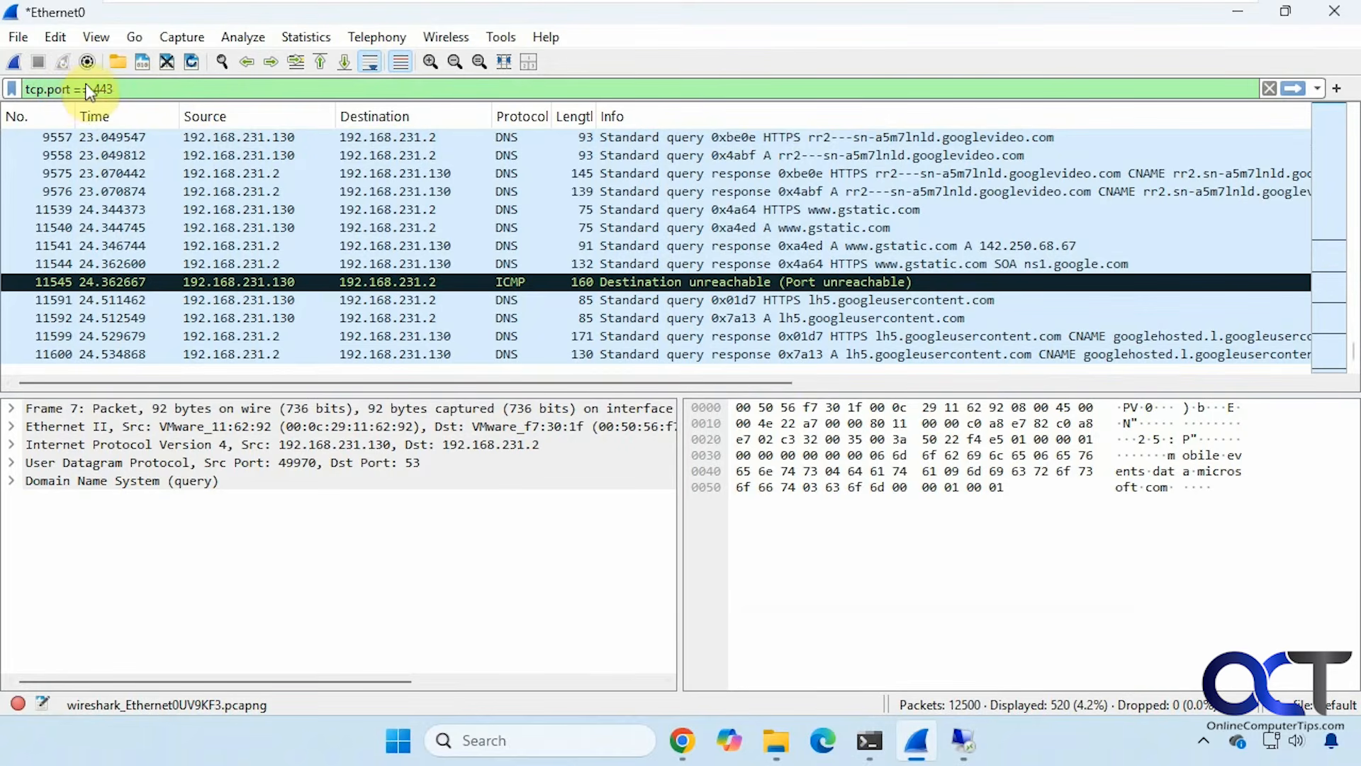
{"action": "key", "text": "Return"}
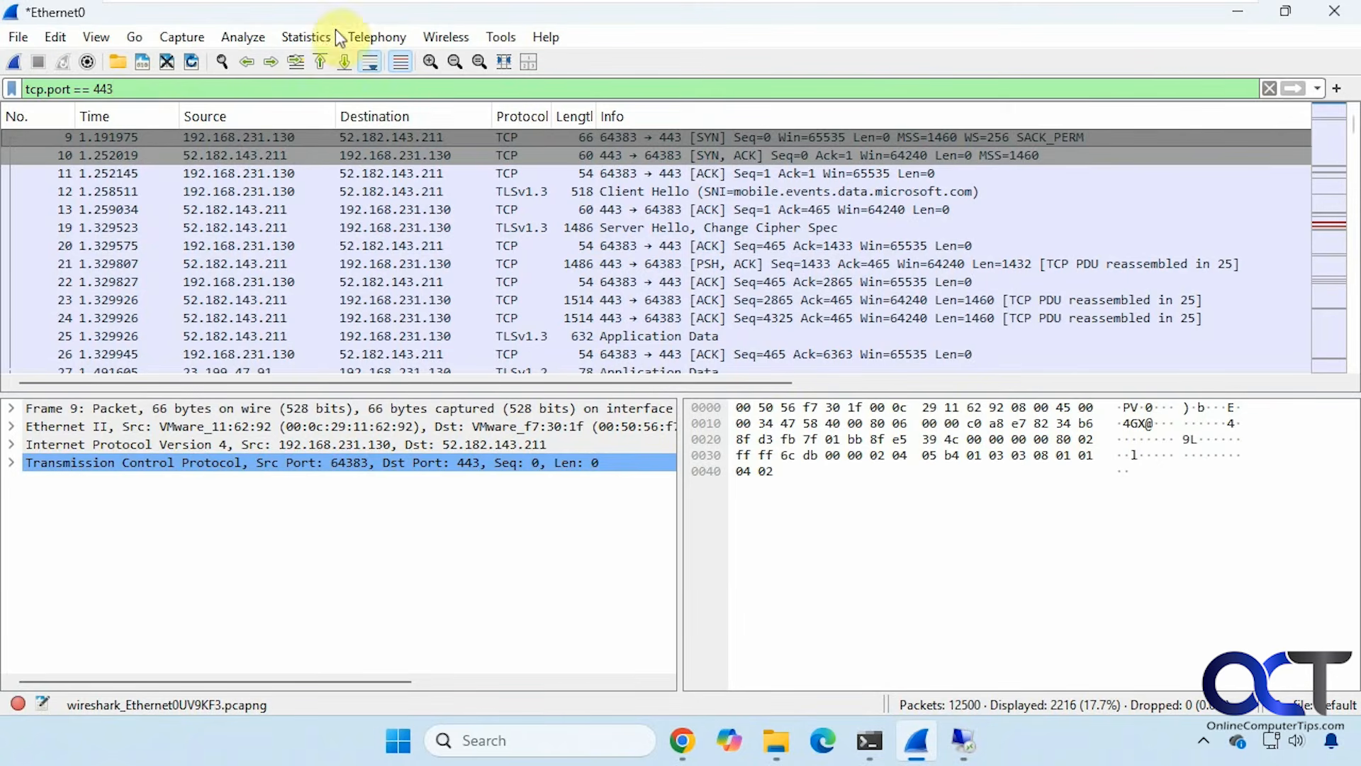
{"action": "scroll", "coordinate": [924, 303], "scroll_direction": "down", "scroll_amount": 1}
{"action": "scroll", "coordinate": [921, 296], "scroll_direction": "down", "scroll_amount": 5}
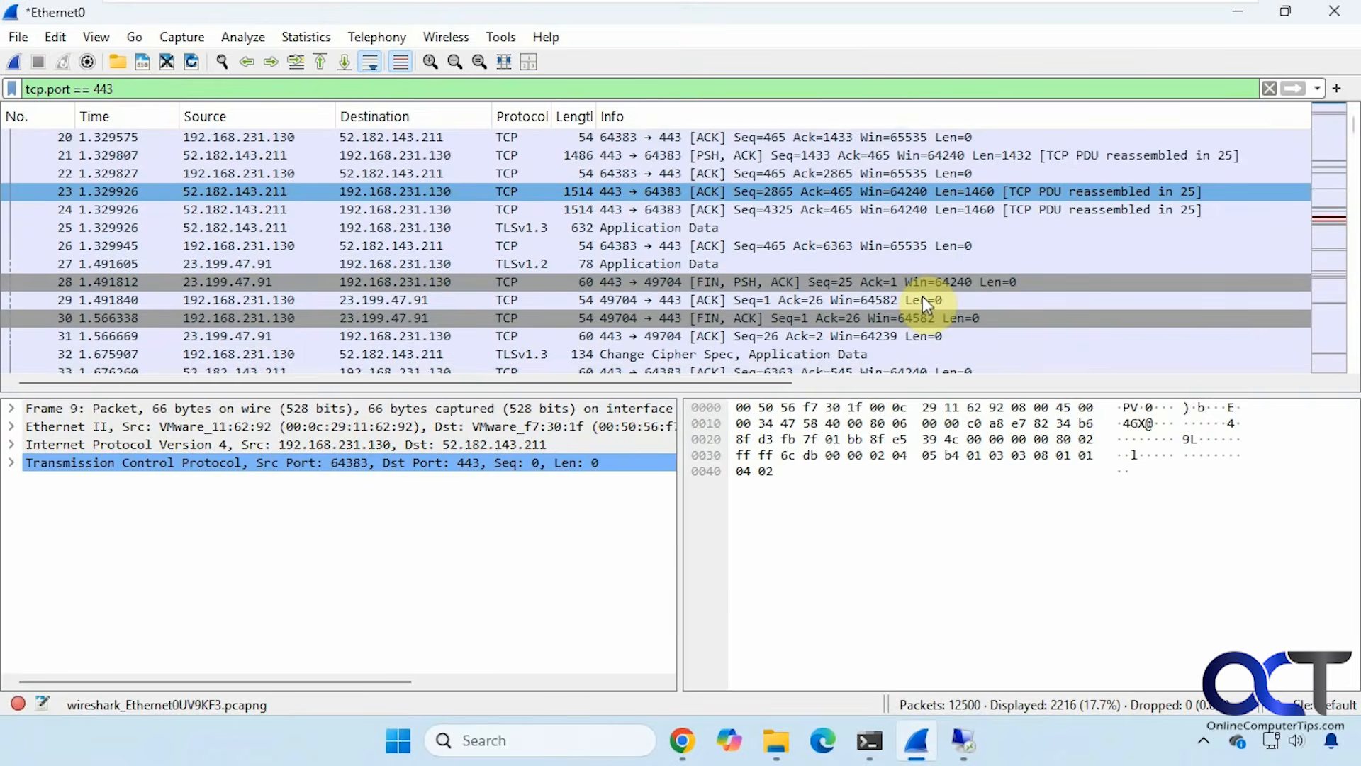
{"action": "scroll", "coordinate": [921, 296], "scroll_direction": "down", "scroll_amount": 5}
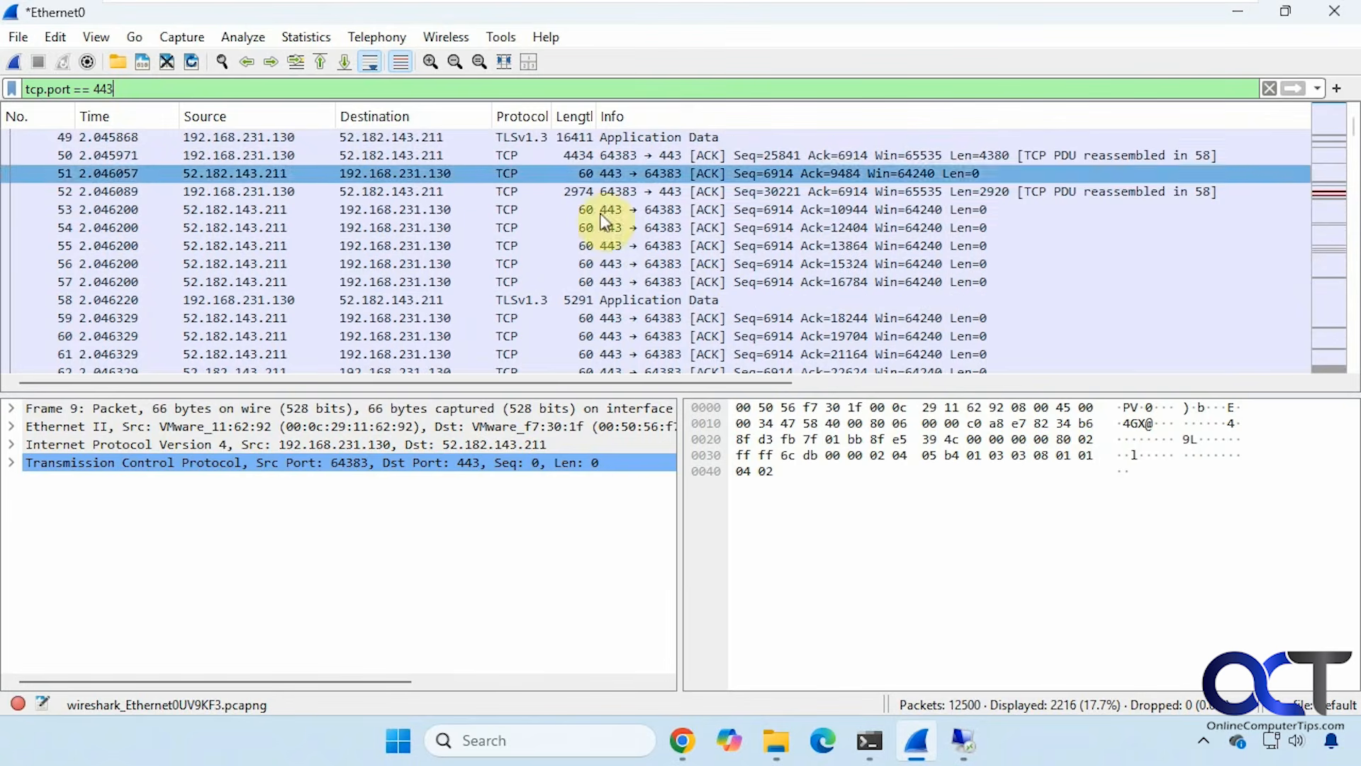
{"action": "triple_click", "coordinate": [108, 81]}
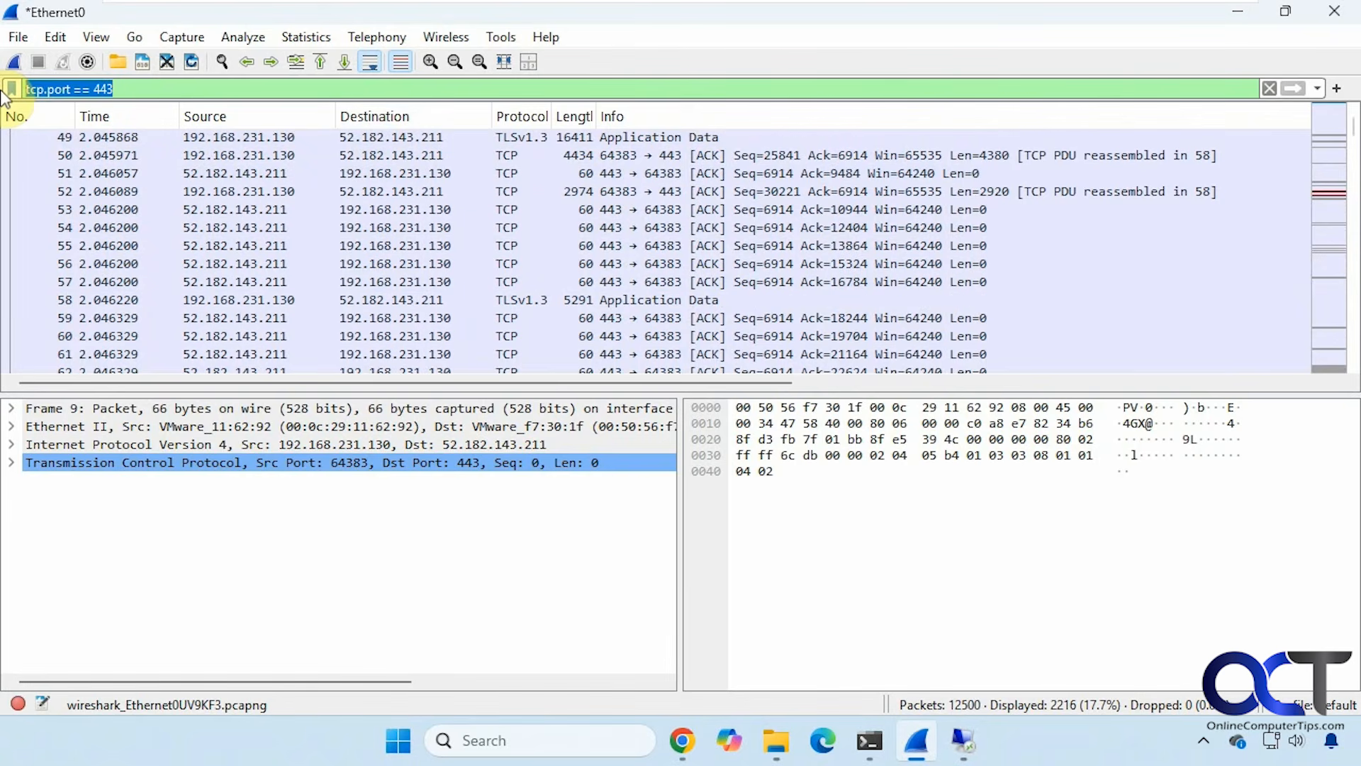
Enter tcp as the display filter to show all TCP packets.
{"action": "type", "text": "tc"}
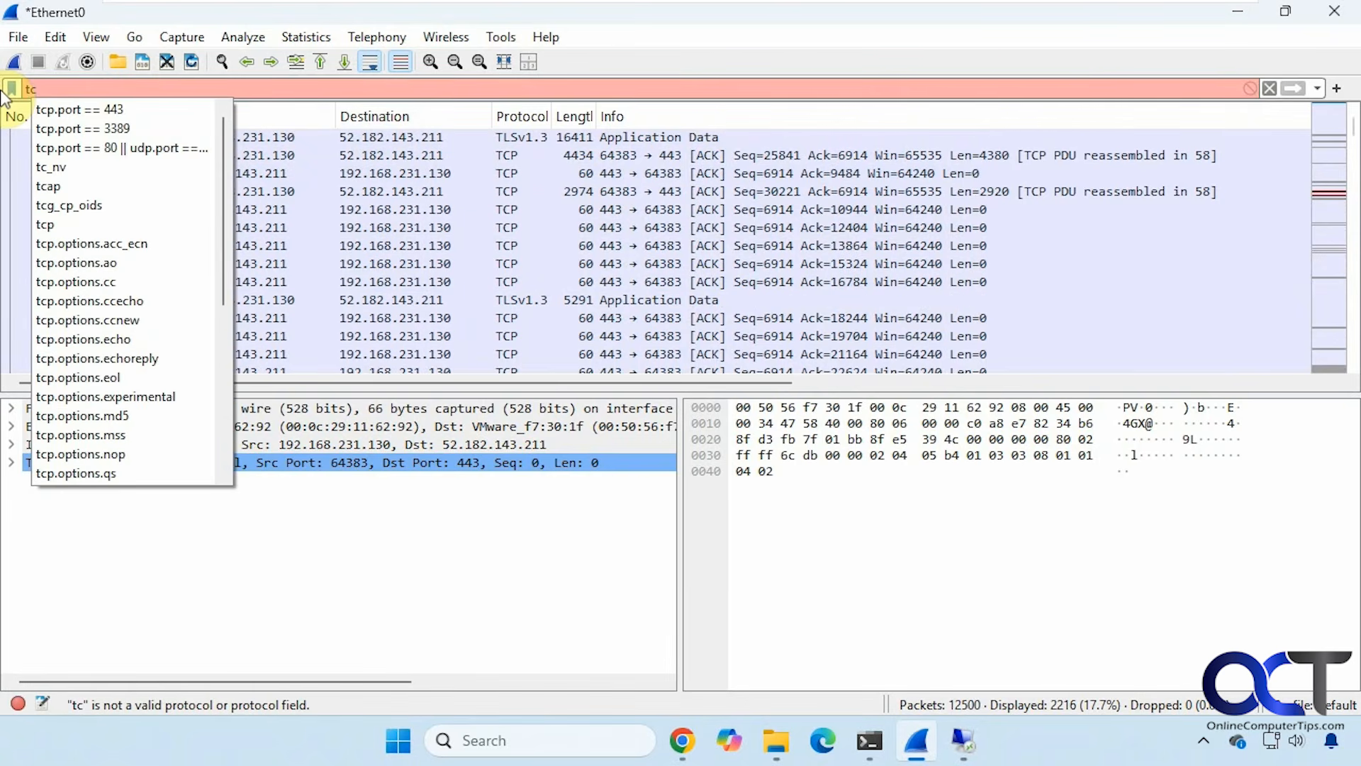
{"action": "type", "text": "p"}
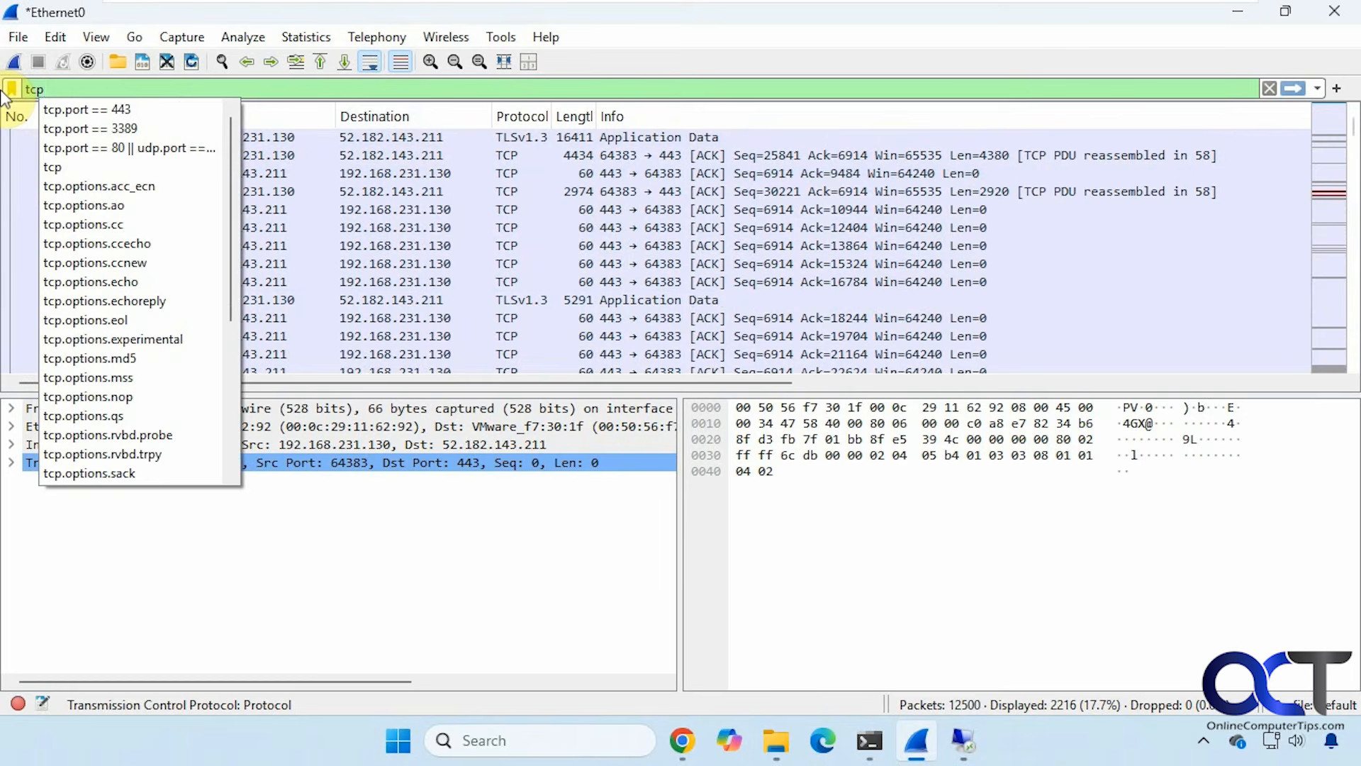
{"action": "left_click", "coordinate": [61, 159]}
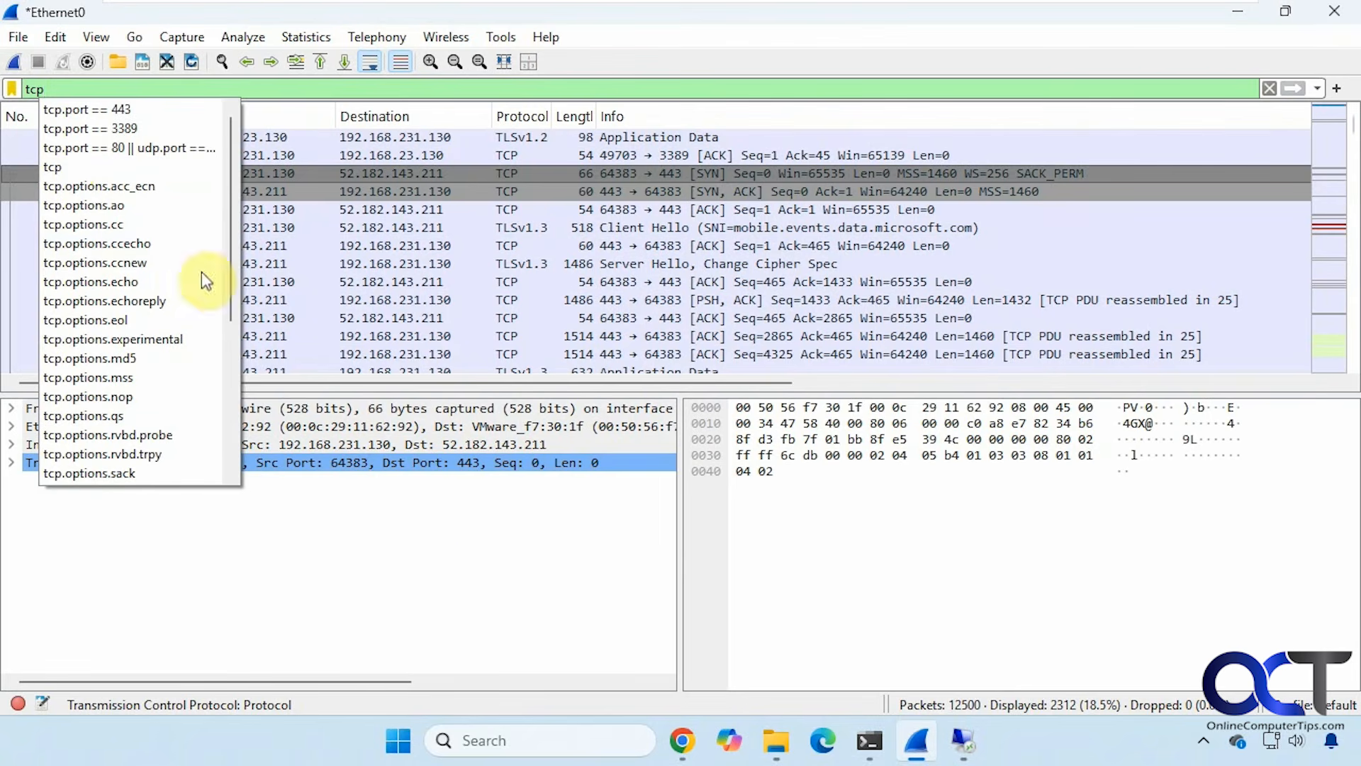
{"action": "left_click", "coordinate": [513, 76]}
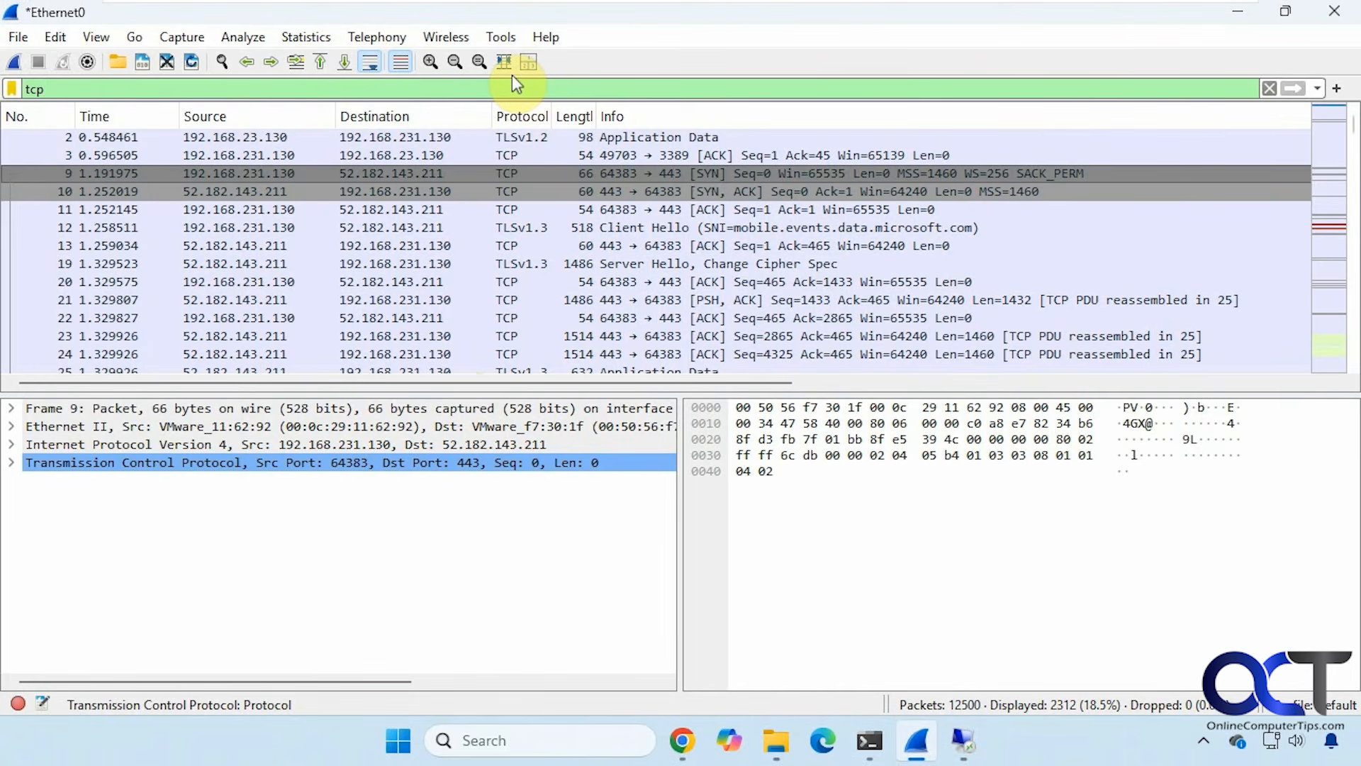
Replace the filter with udp and apply it, showing 10188 of 12500 packets.
{"action": "left_click_drag", "start_coordinate": [151, 87], "coordinate": [11, 86]}
{"action": "type", "text": "u"}
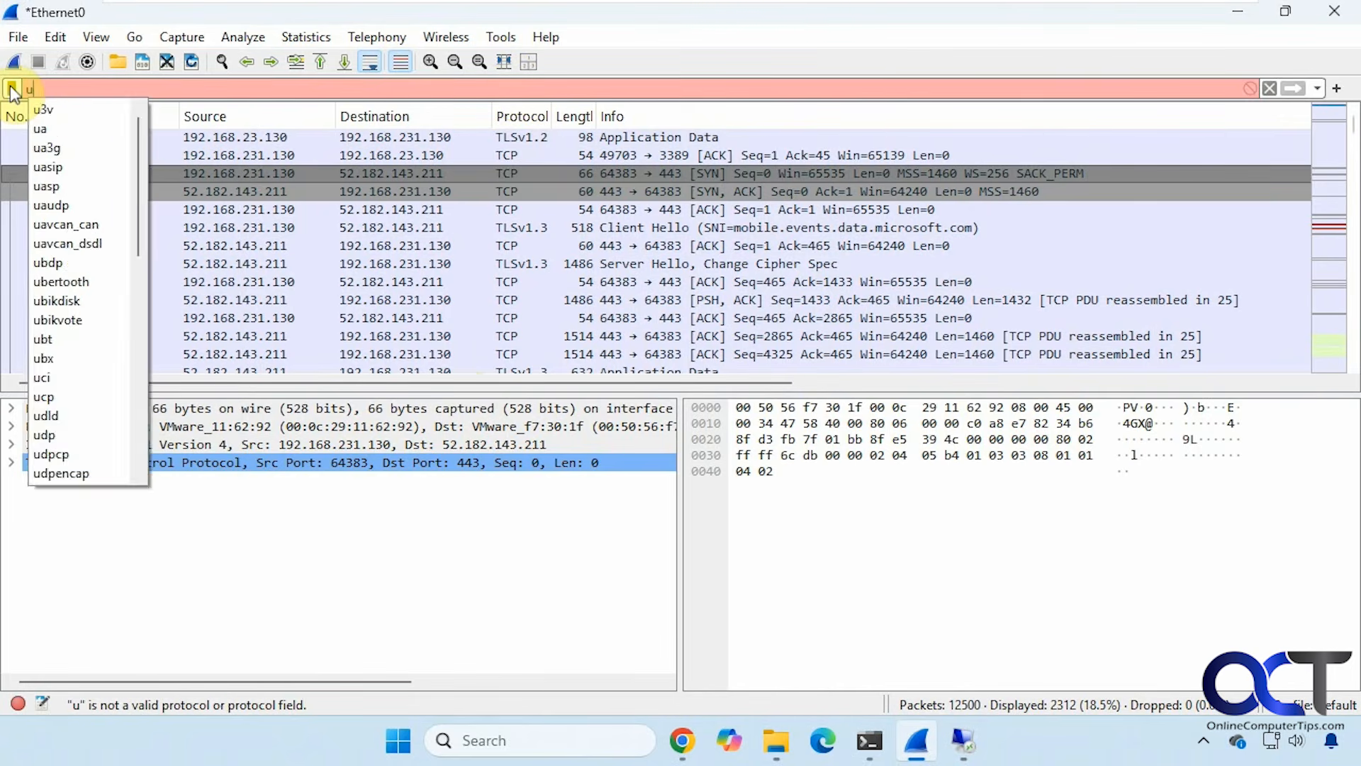
{"action": "type", "text": "dp"}
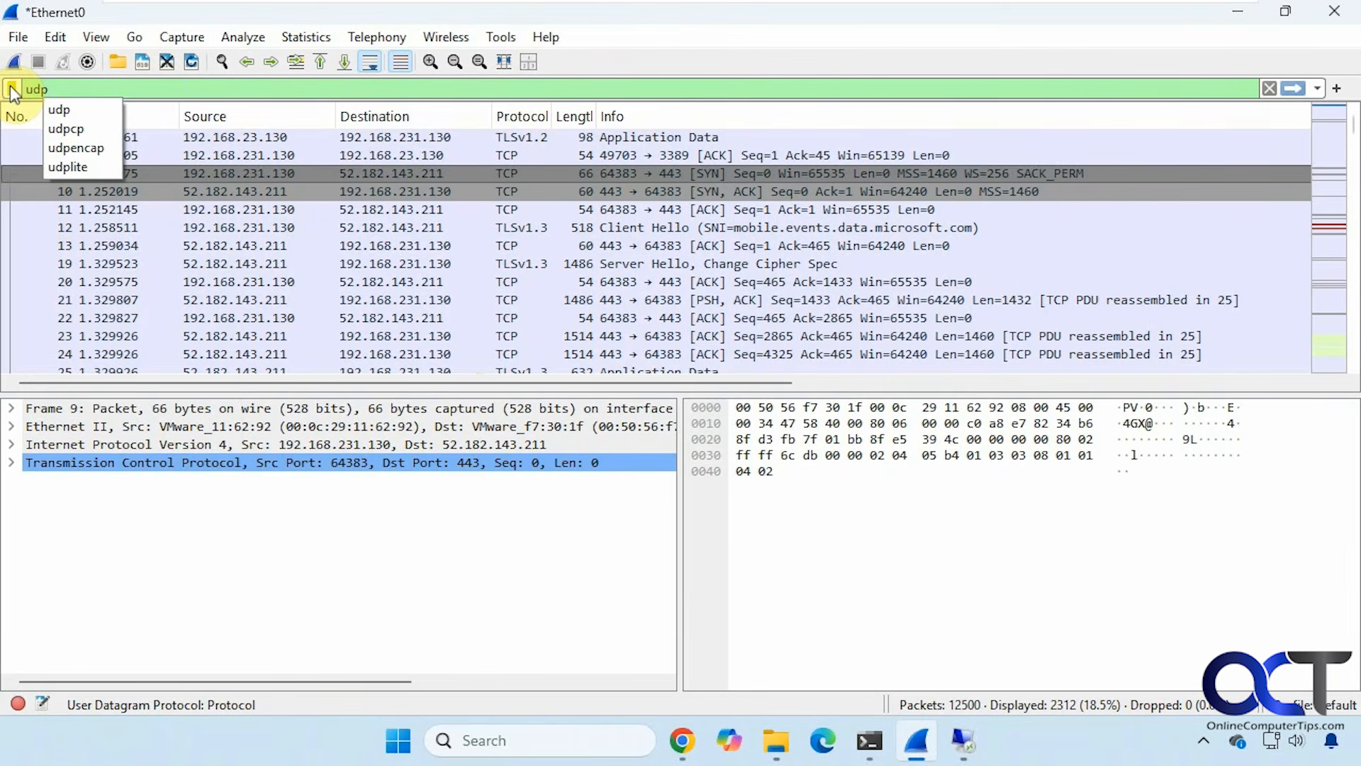
{"action": "left_click", "coordinate": [76, 110]}
{"action": "key", "text": "Return"}
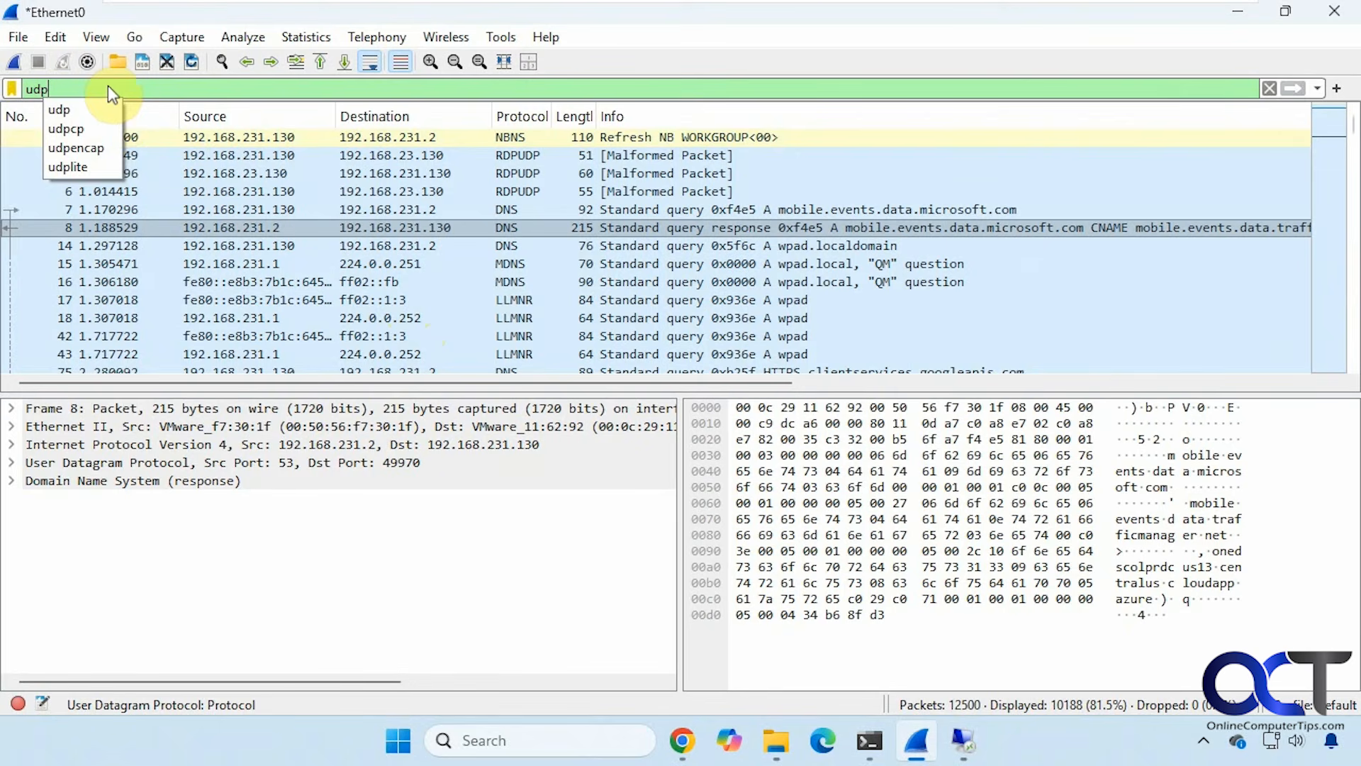
Erase the udp text from the display filter bar.
{"action": "key", "text": "BackSpace"}
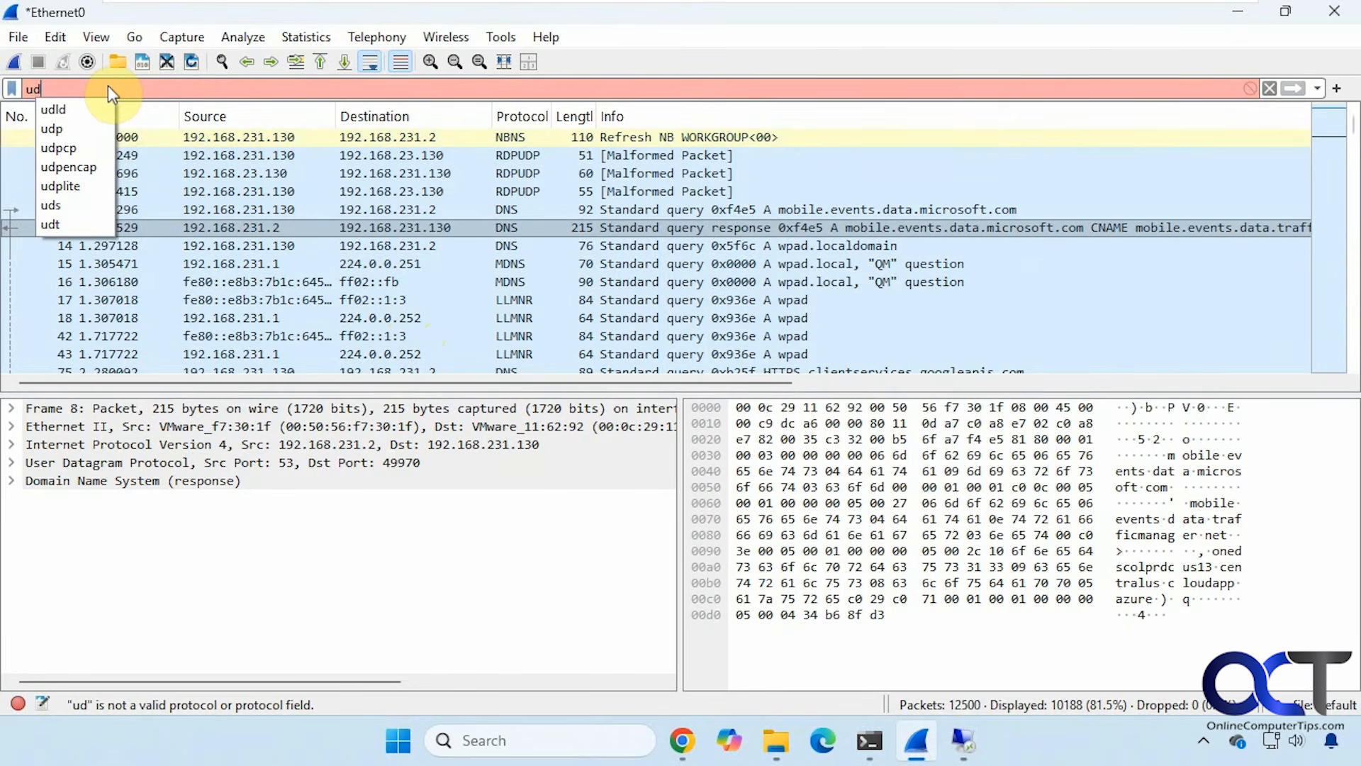
{"action": "key", "text": "BackSpace"}
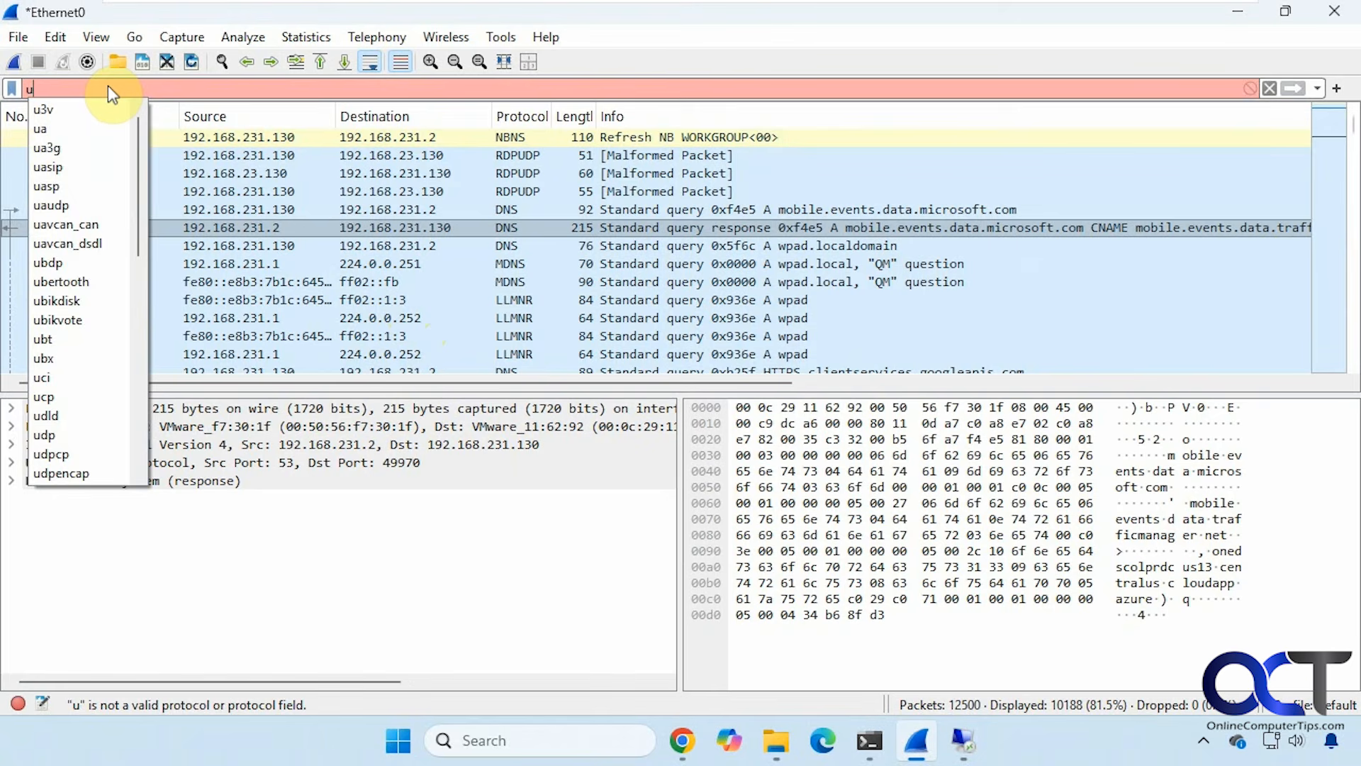
{"action": "key", "text": "BackSpace"}
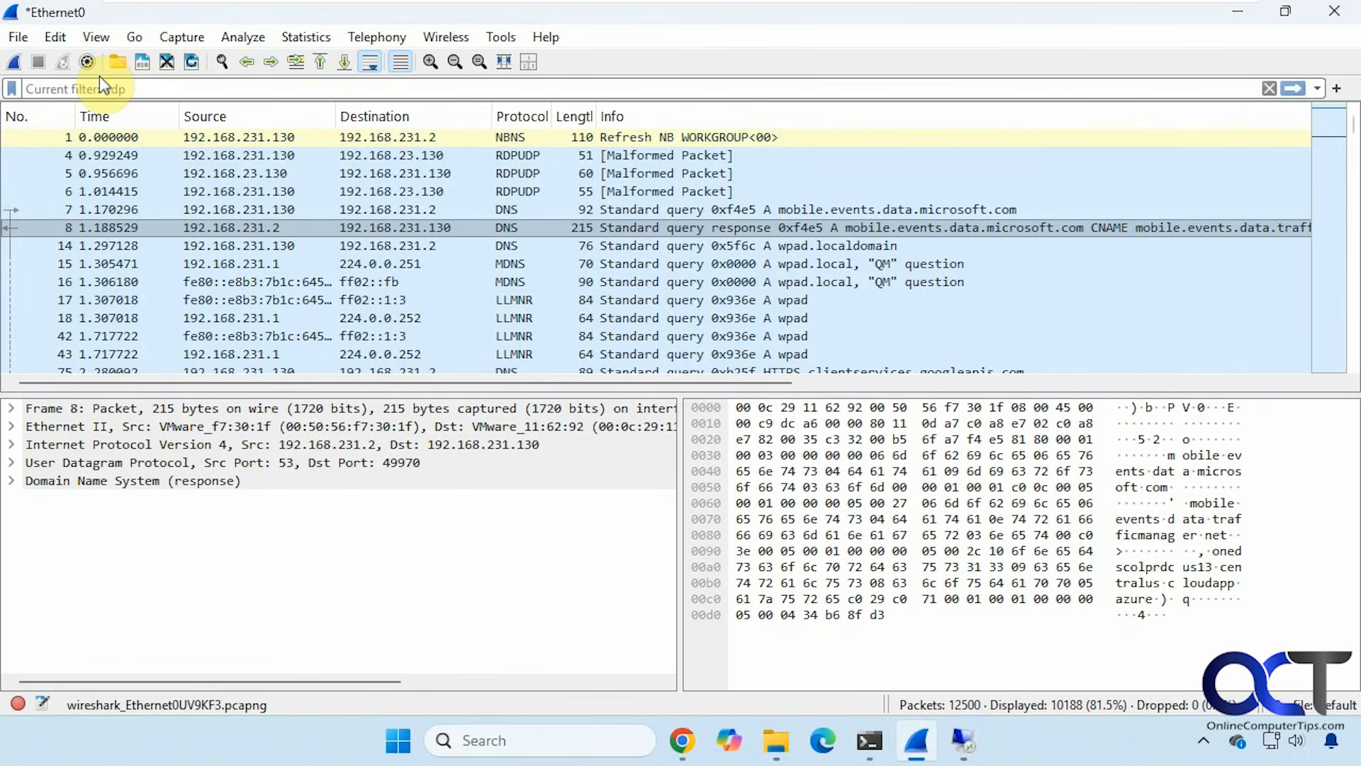